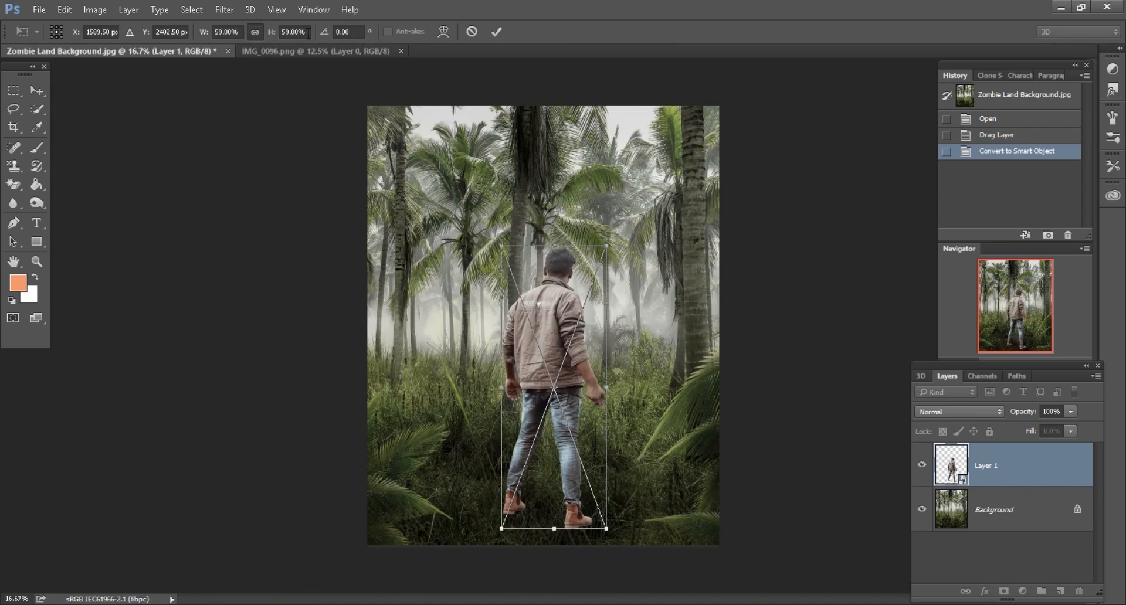
- Scale the man proportionally down to 52% and place him lower, with his boots in the foreground grass
key(Down)
key(Down)
key(Down)
key(Down)
key(Down)
key(Down)
key(Down)
drag(552, 332, 549, 350)
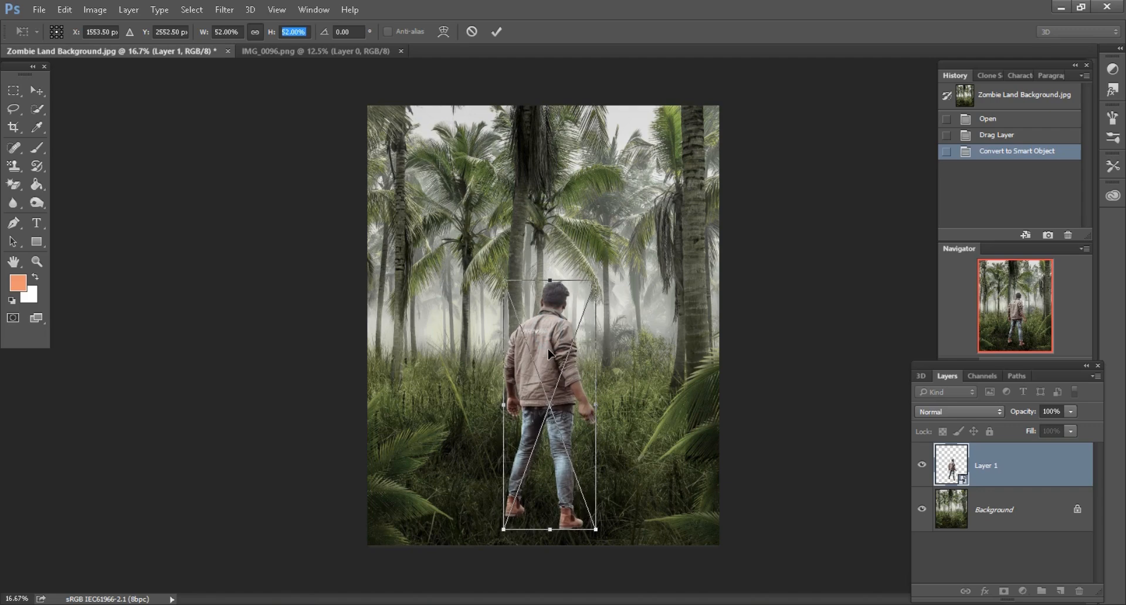
click(497, 32)
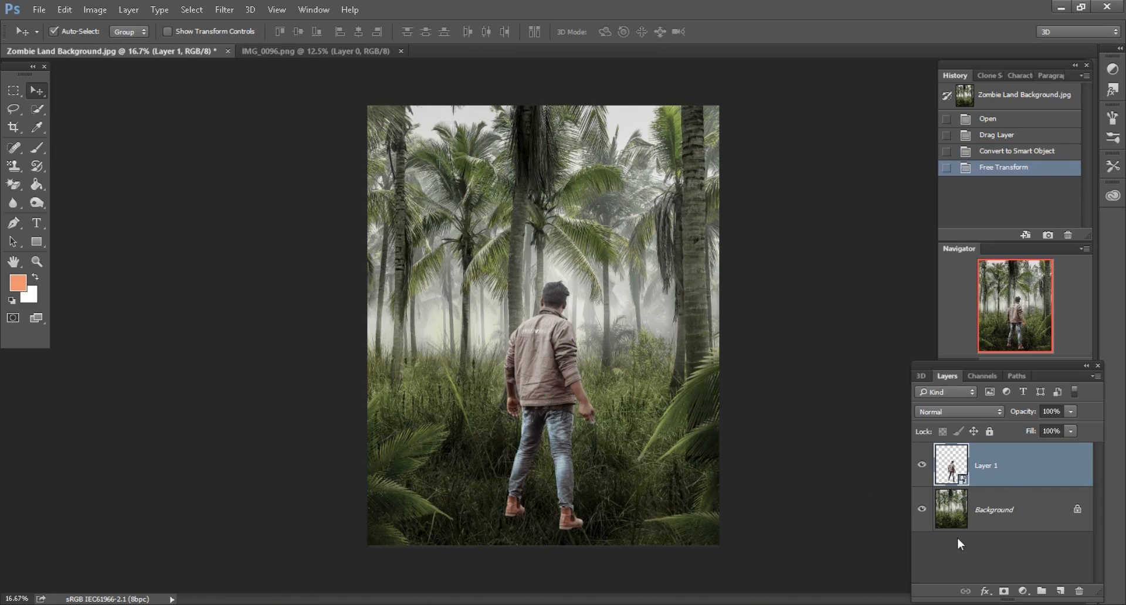
- Open zombie_PNG40.png from the Zombie Land folder and copy its figure into the Zombie Land Background document
click(104, 603)
click(506, 355)
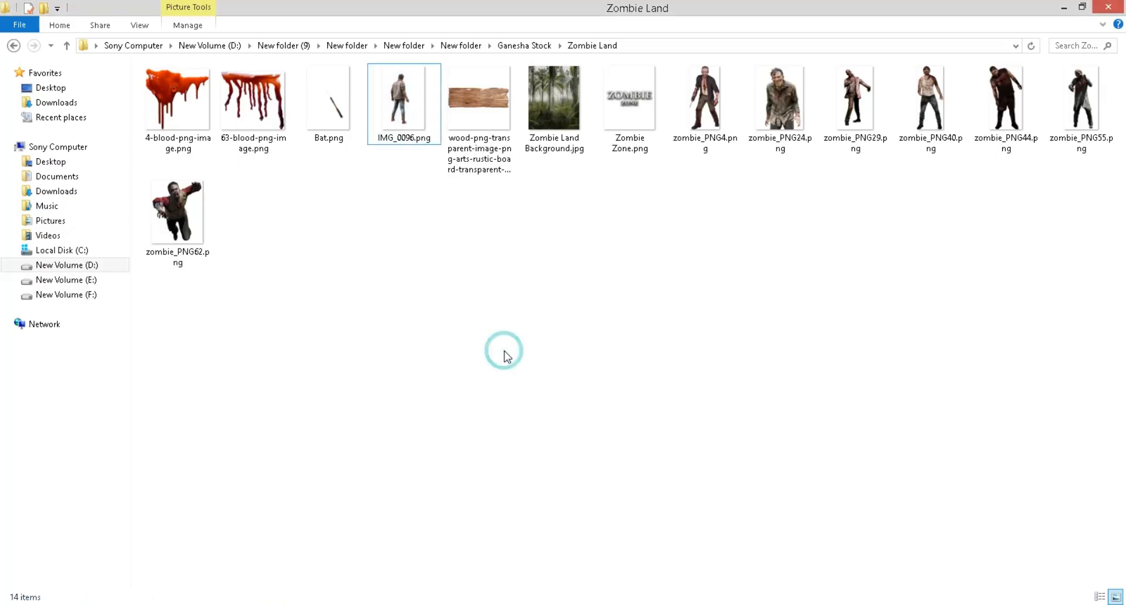
drag(932, 100, 834, 43)
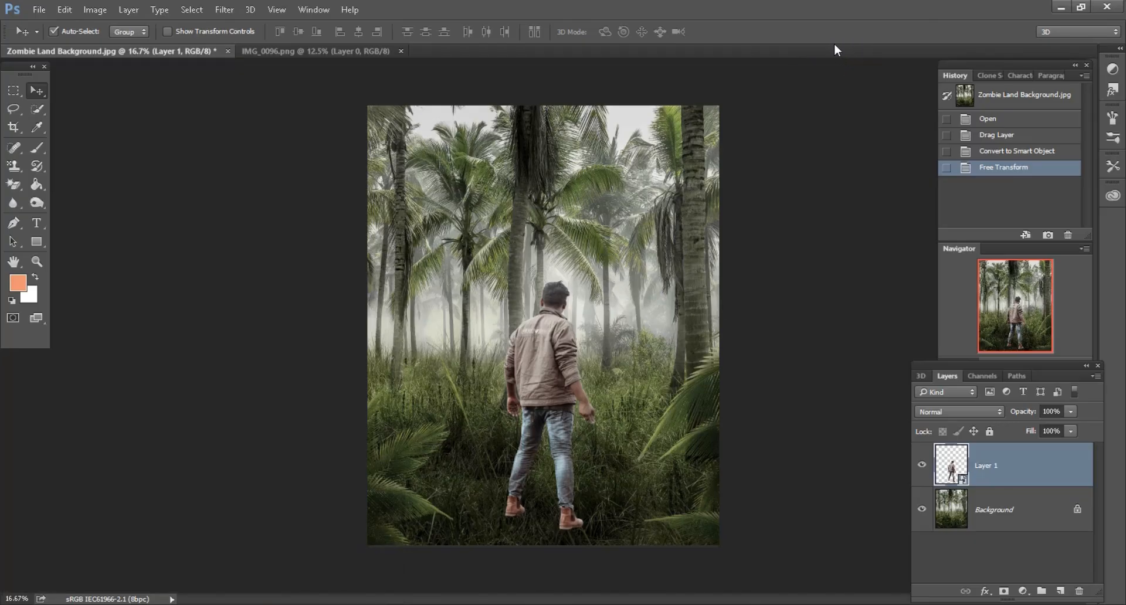
drag(523, 155, 369, 94)
- Close the source images IMG_0096.png and zombie_PNG40.png
click(333, 49)
click(400, 51)
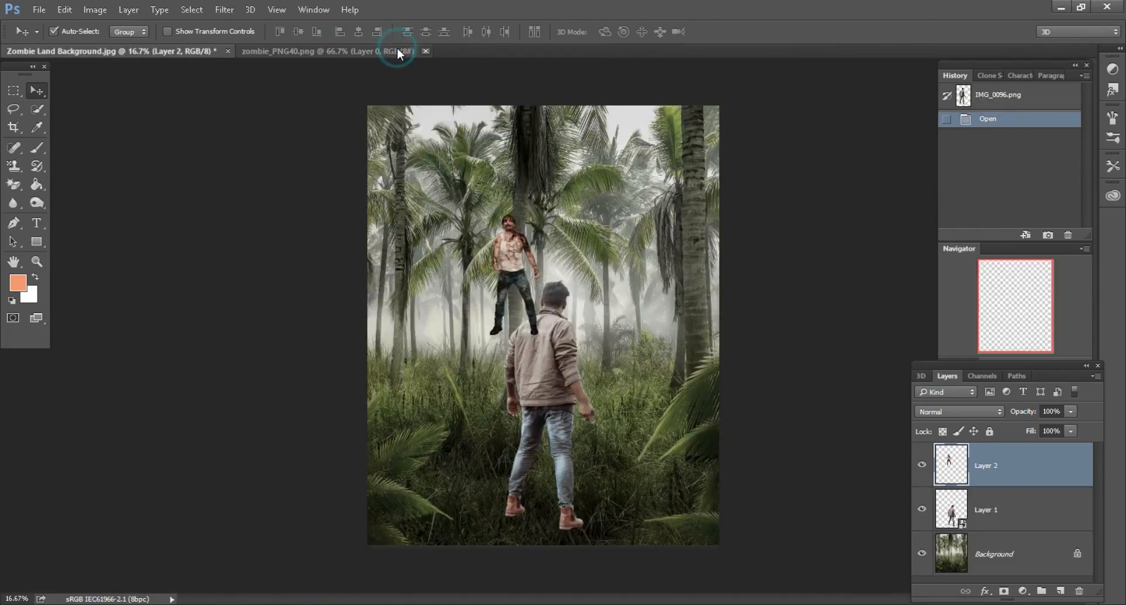
click(426, 51)
- Move the new zombie between the man and the large tree trunk, and convert its layer to a smart object
drag(522, 261, 649, 302)
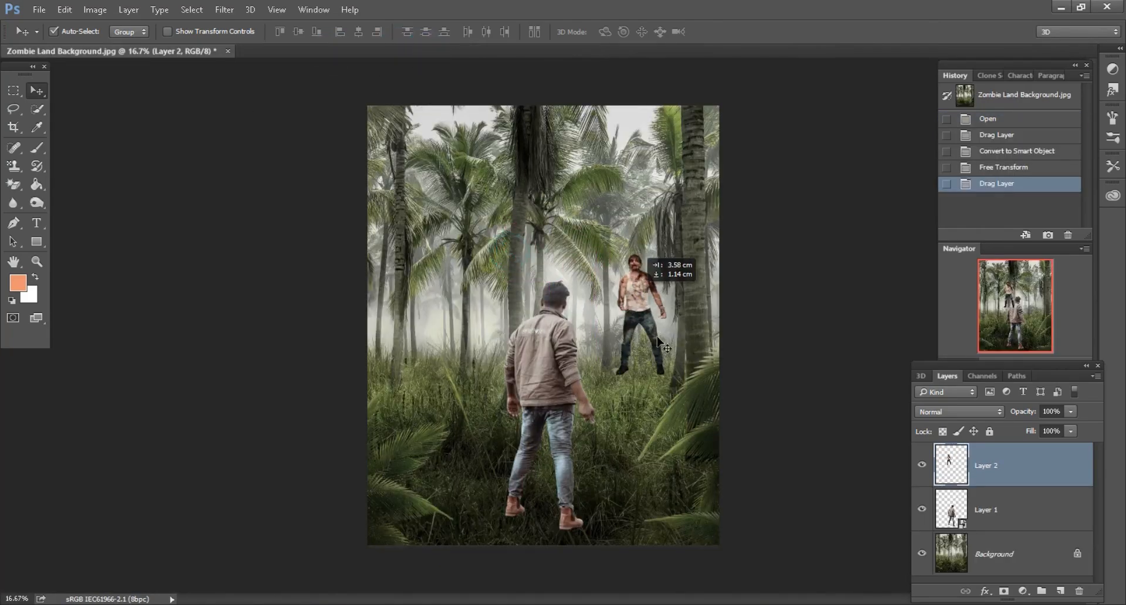
right_click(1027, 472)
click(830, 238)
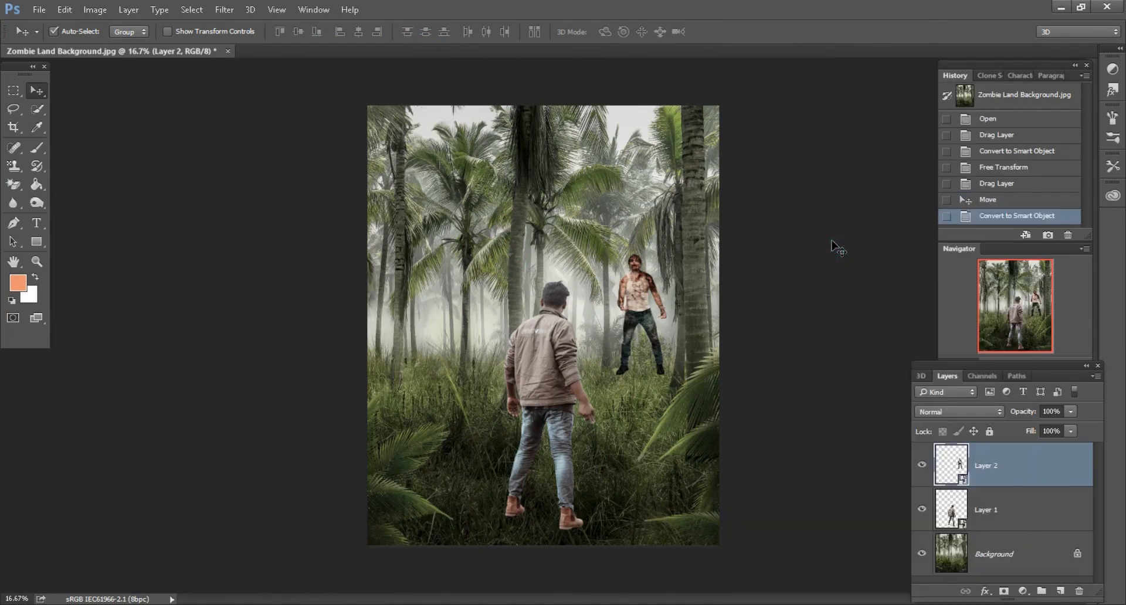
- Scale the white-vest zombie on Layer 2 proportionally down to 79%
key(ctrl+plus)
key(ctrl+plus)
scroll(728, 297, right, 2)
scroll(740, 304, down, 3)
scroll(741, 304, right, 3)
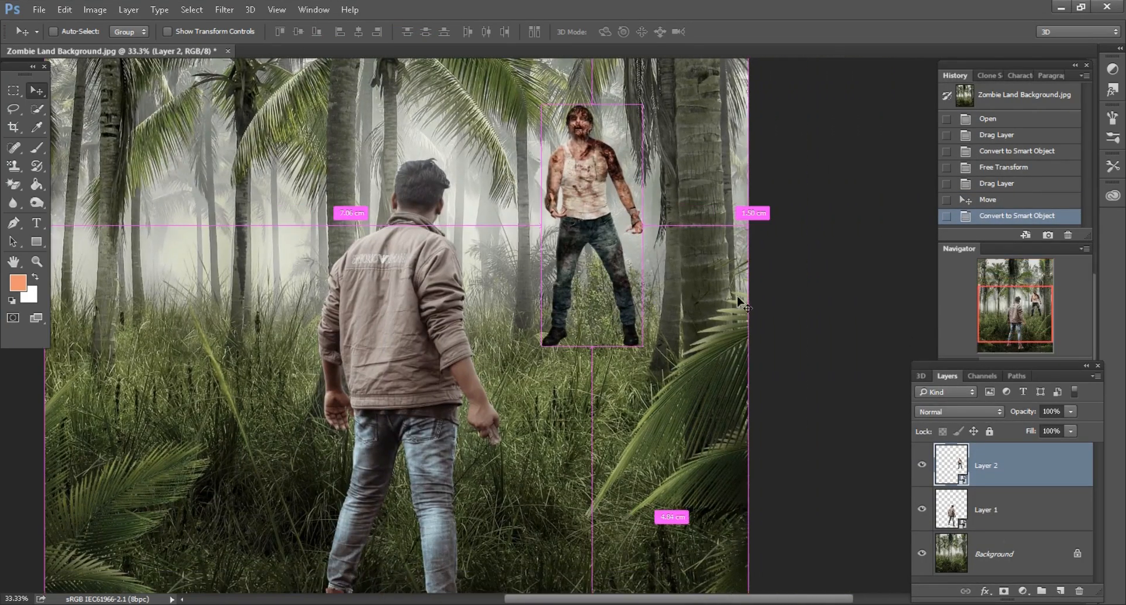
click(77, 11)
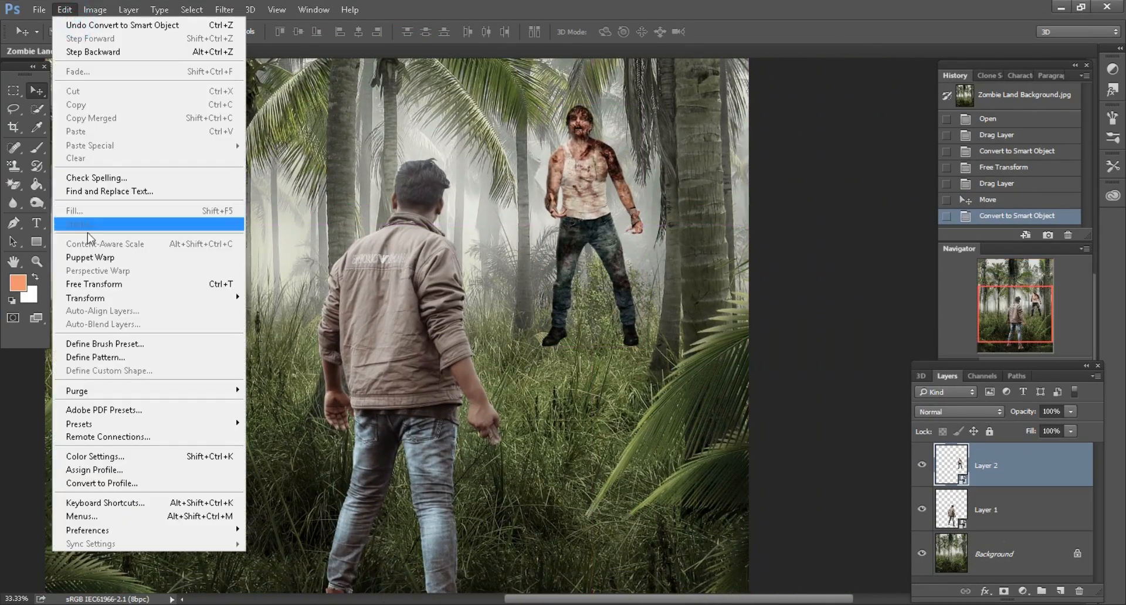
click(94, 280)
drag(271, 33, 257, 36)
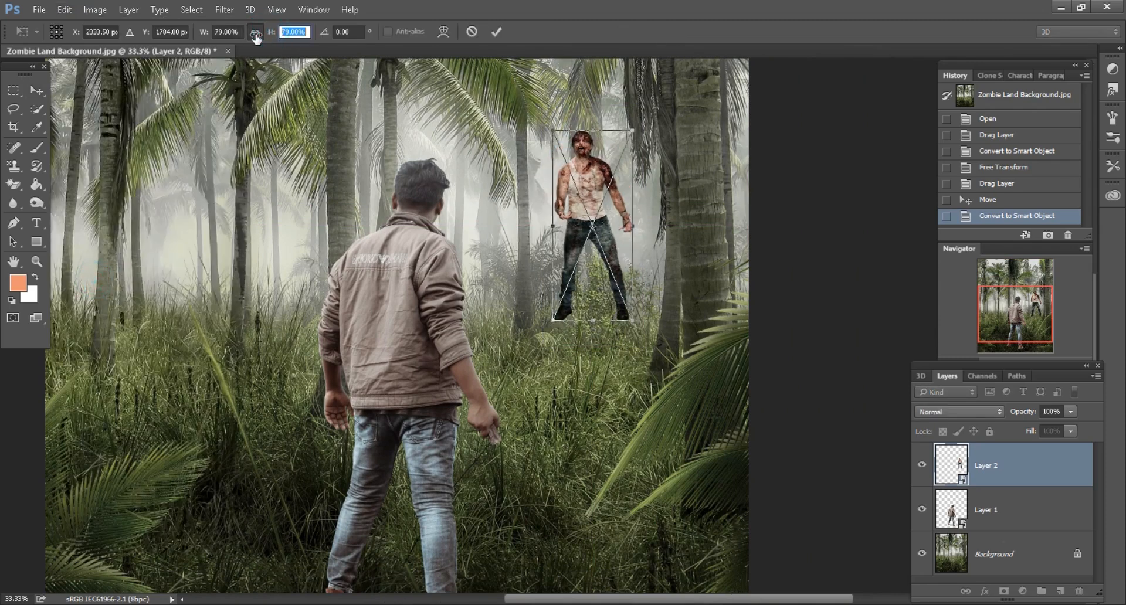
click(256, 34)
click(503, 31)
- Move the white-vest zombie close beside the man's shoulder, with its feet in the grass behind him
drag(799, 299, 732, 352)
scroll(732, 351, down, 2)
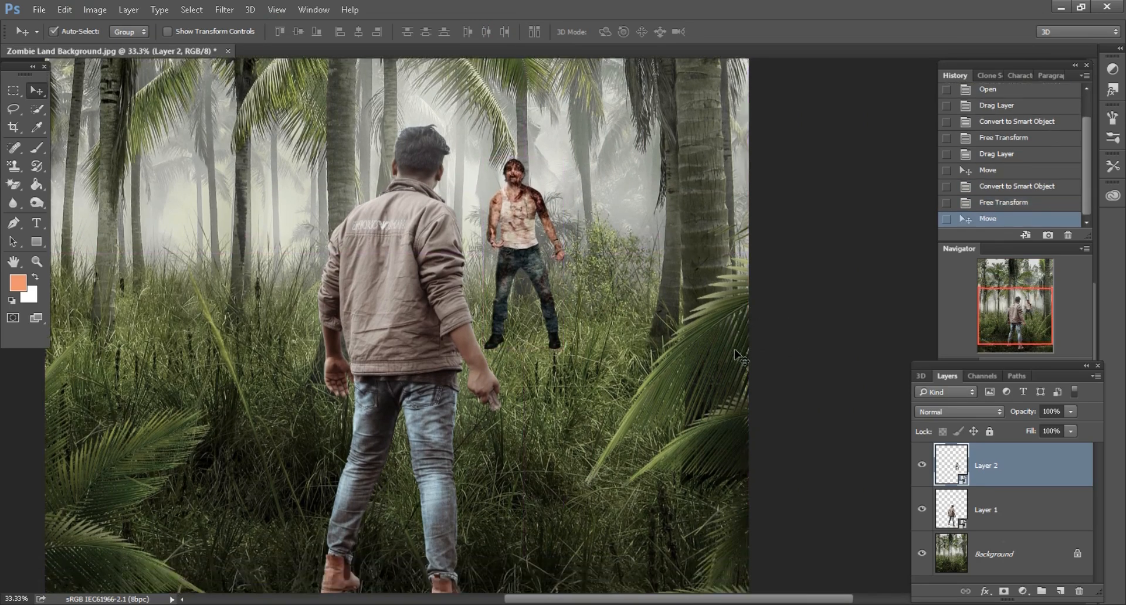
drag(555, 205, 555, 216)
scroll(409, 452, down, 2)
scroll(490, 421, down, 1)
- Open zombie_PNG24.png and copy its figure into the Zombie Land Background document
key(alt+Tab)
click(606, 326)
drag(789, 116, 540, 486)
drag(706, 66, 710, 50)
- Place the brown-shirt zombie in the grass near the palm fronds and convert its layer to a smart object
drag(519, 229, 626, 300)
right_click(1015, 467)
click(790, 248)
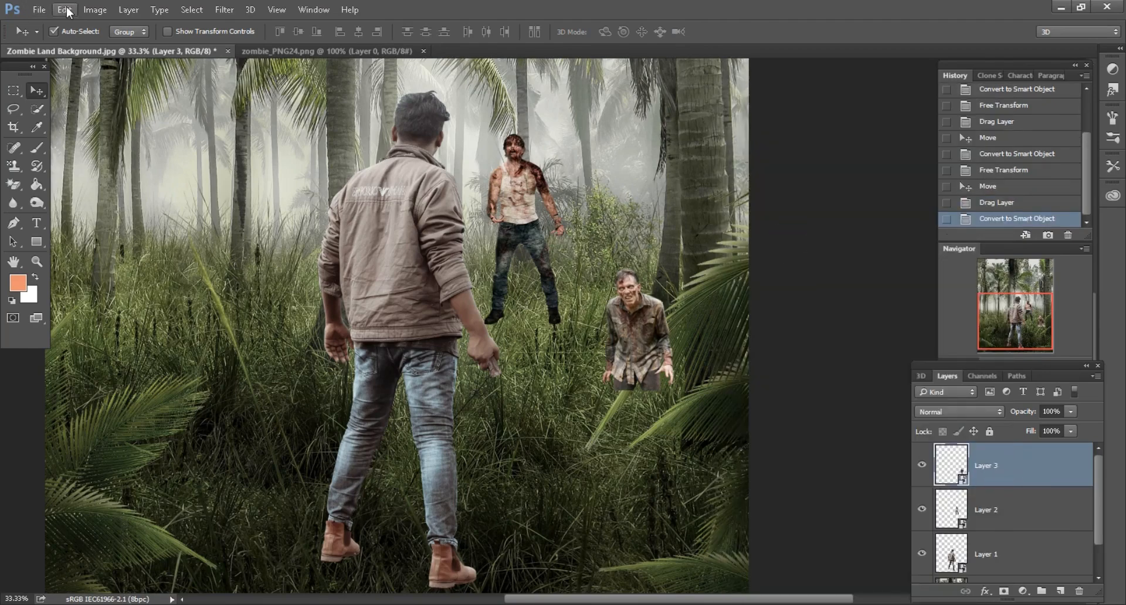
- Enlarge the brown-shirt zombie proportionally and move it right beside the white-vest zombie
click(66, 10)
click(90, 287)
drag(271, 32, 291, 30)
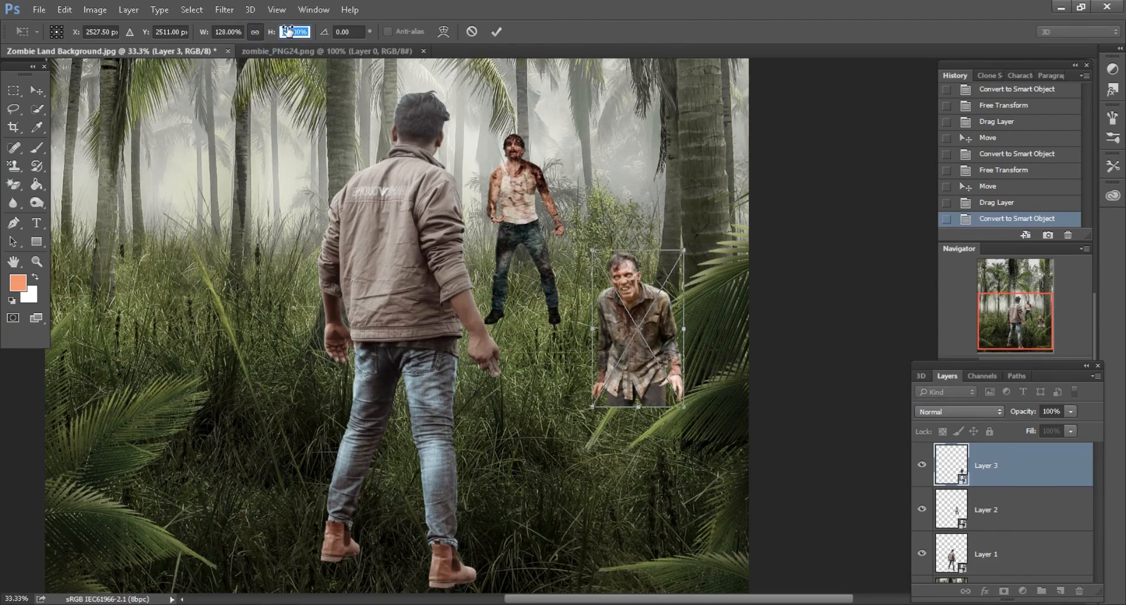
key(Return)
drag(765, 416, 727, 357)
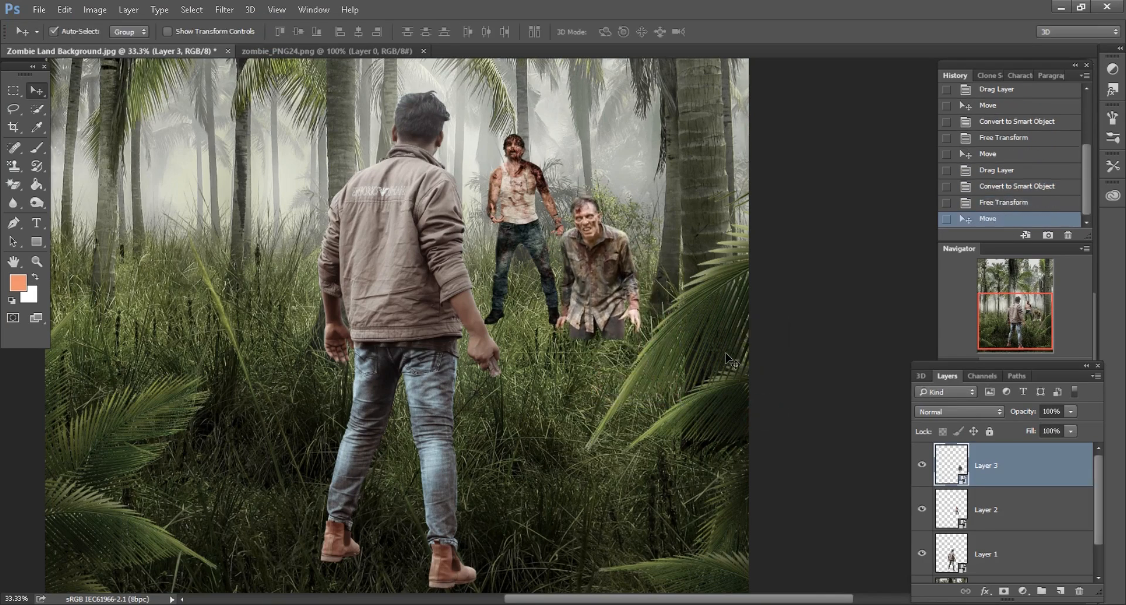
scroll(692, 364, up, 2)
scroll(625, 360, down, 1)
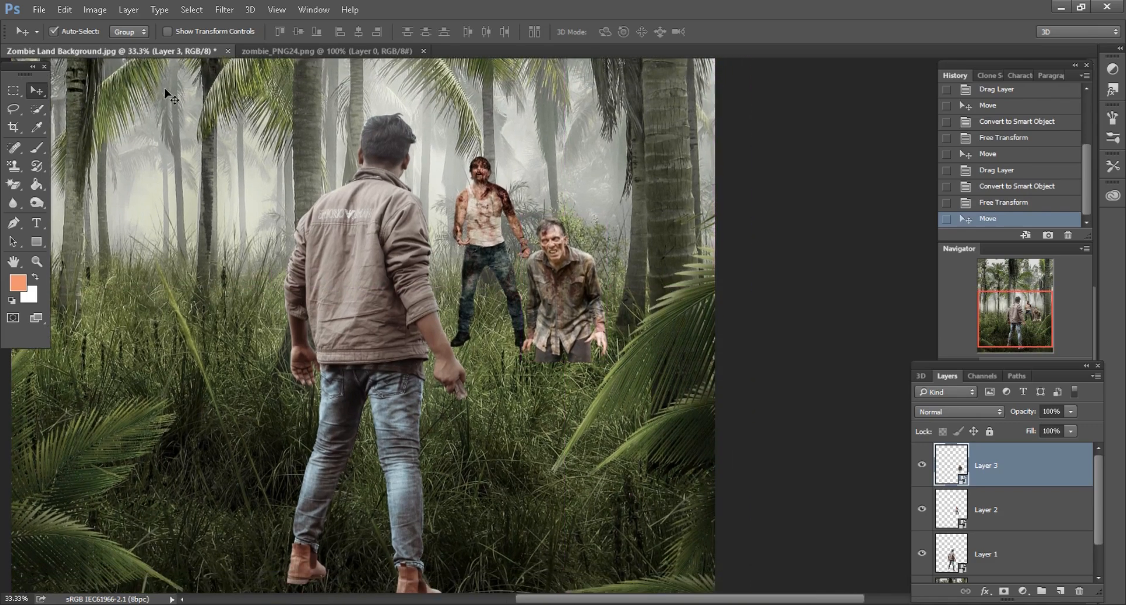
- Darken the brown-shirt zombie with a Hue/Saturation adjustment, setting Lightness to -30
click(98, 12)
mouse_move(117, 45)
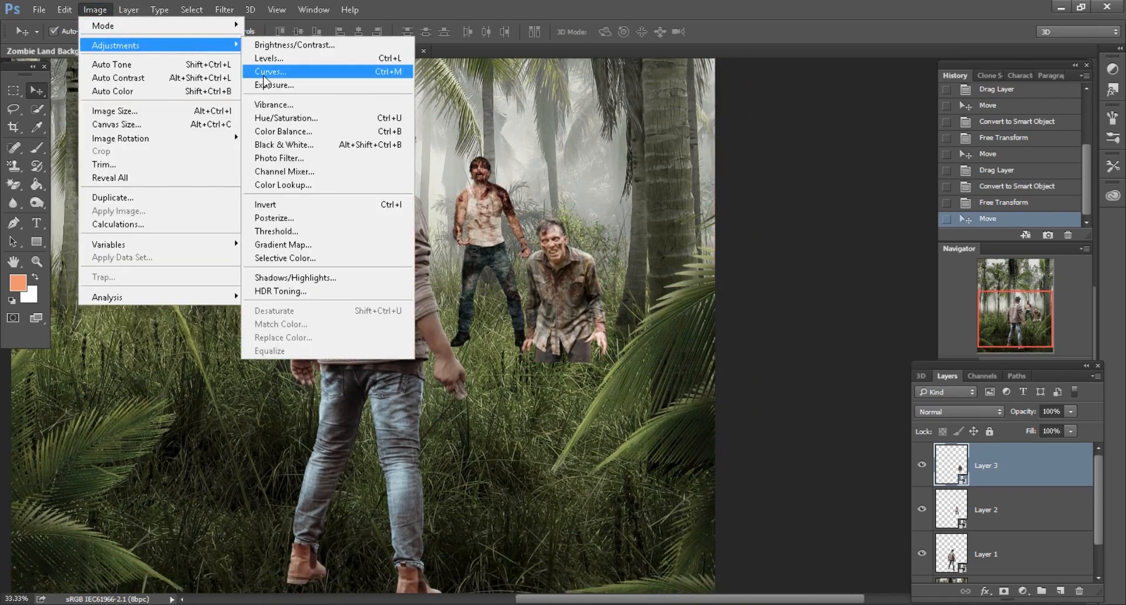
click(278, 119)
drag(553, 129, 834, 155)
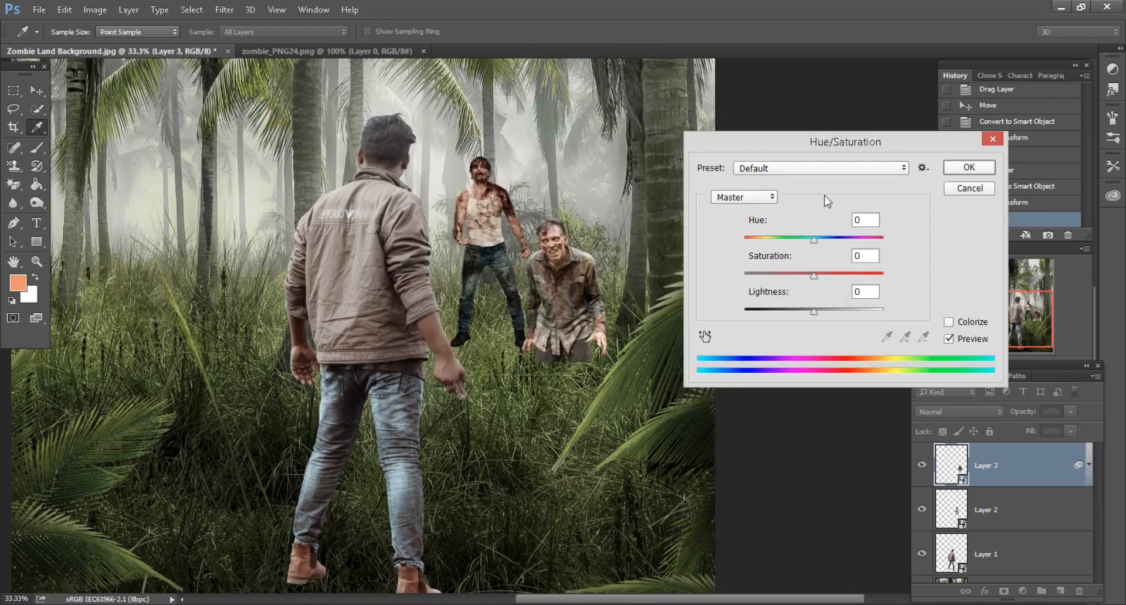
drag(815, 317, 793, 316)
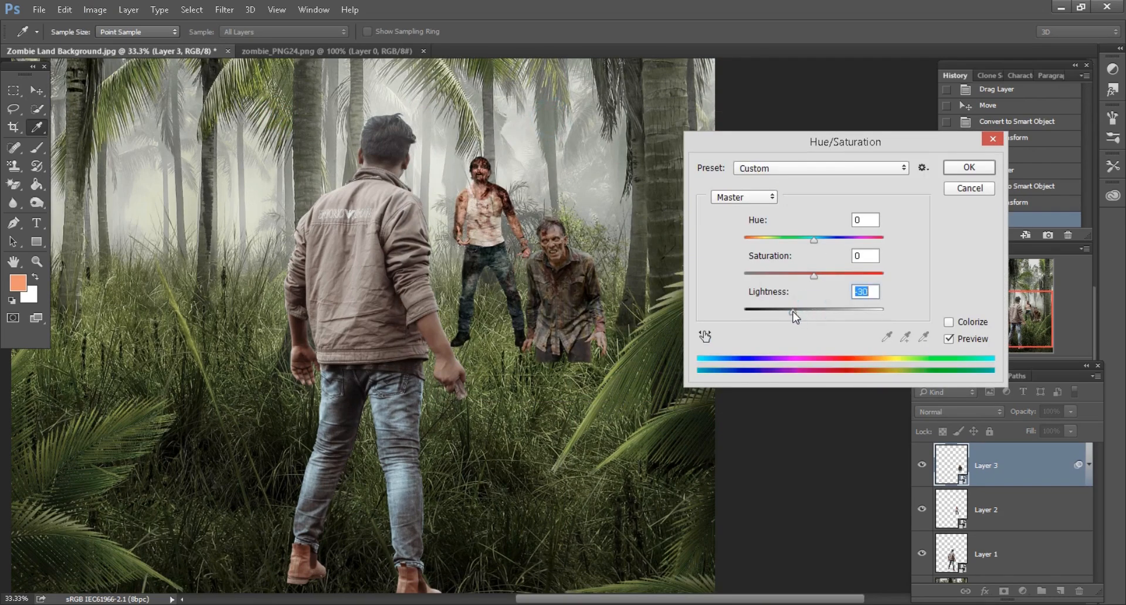
click(969, 168)
- Apply the Camera Raw Filter to the brown-shirt zombie with Clarity +83, Highlights +17 and Blacks -10
click(224, 10)
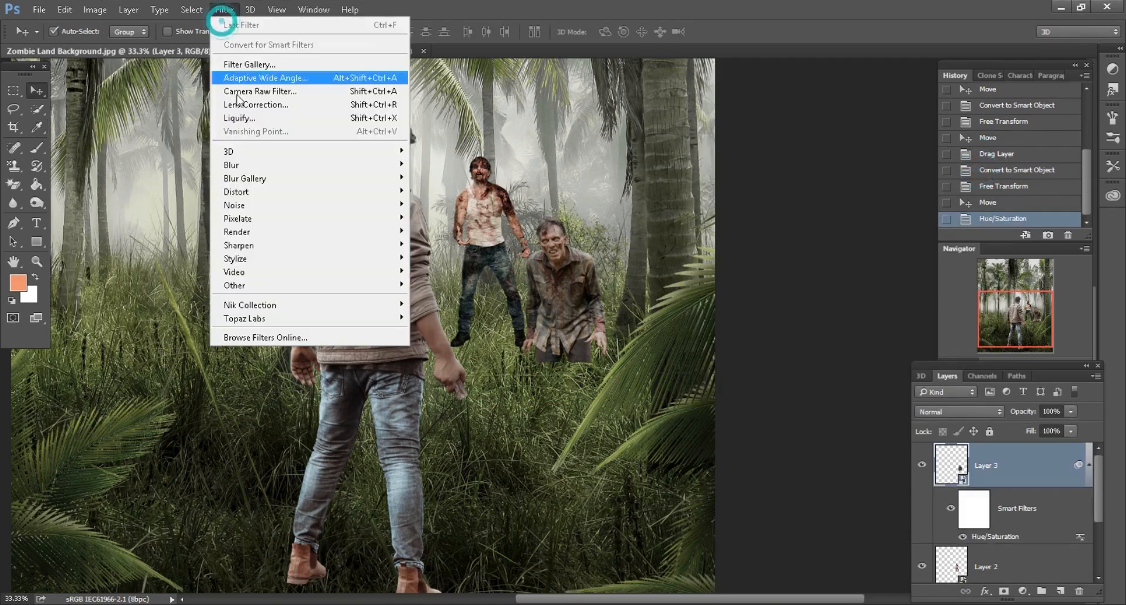
click(241, 102)
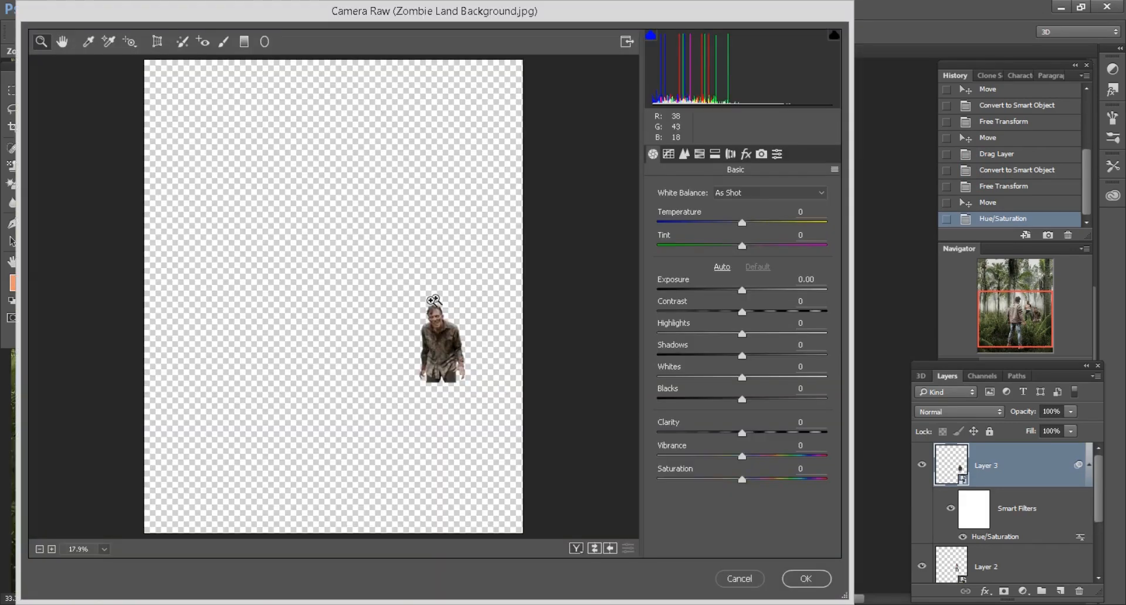
drag(454, 338, 477, 431)
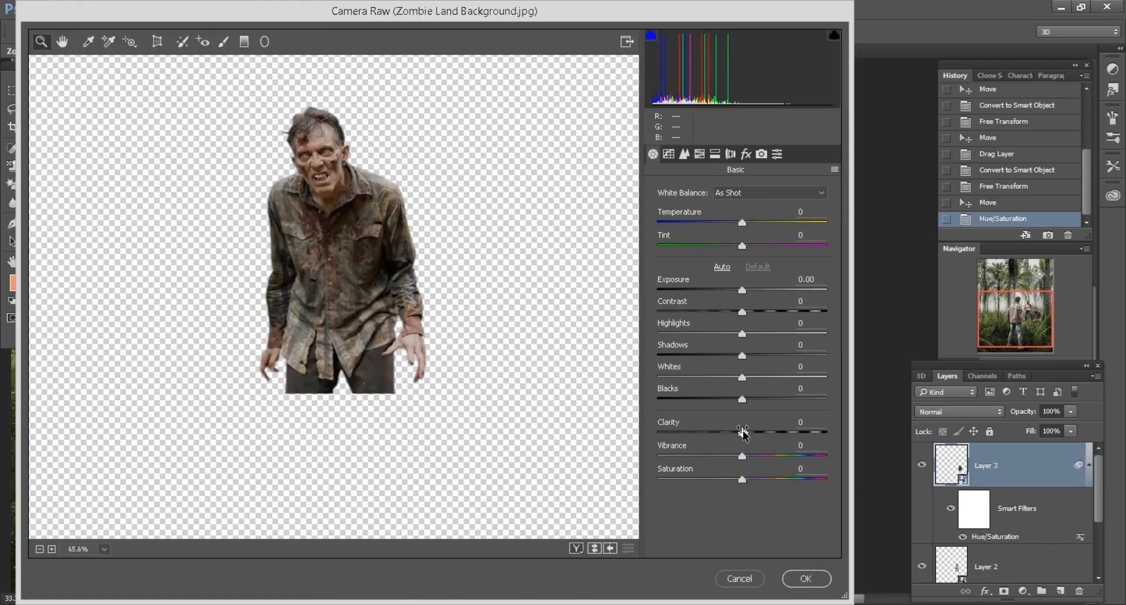
drag(771, 437, 812, 436)
drag(743, 335, 756, 336)
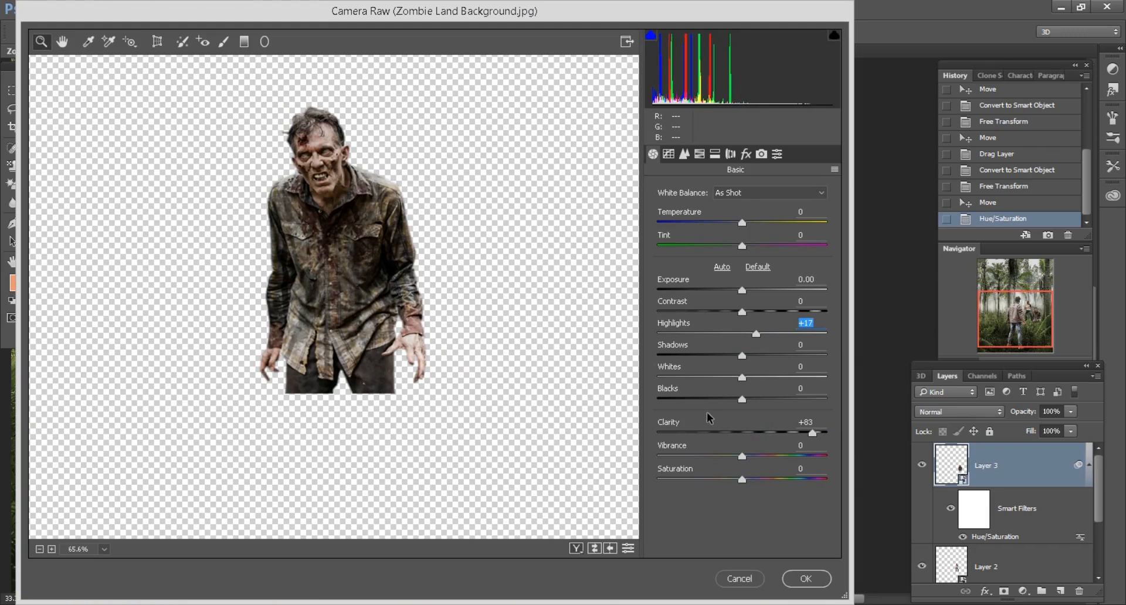
drag(736, 403, 731, 404)
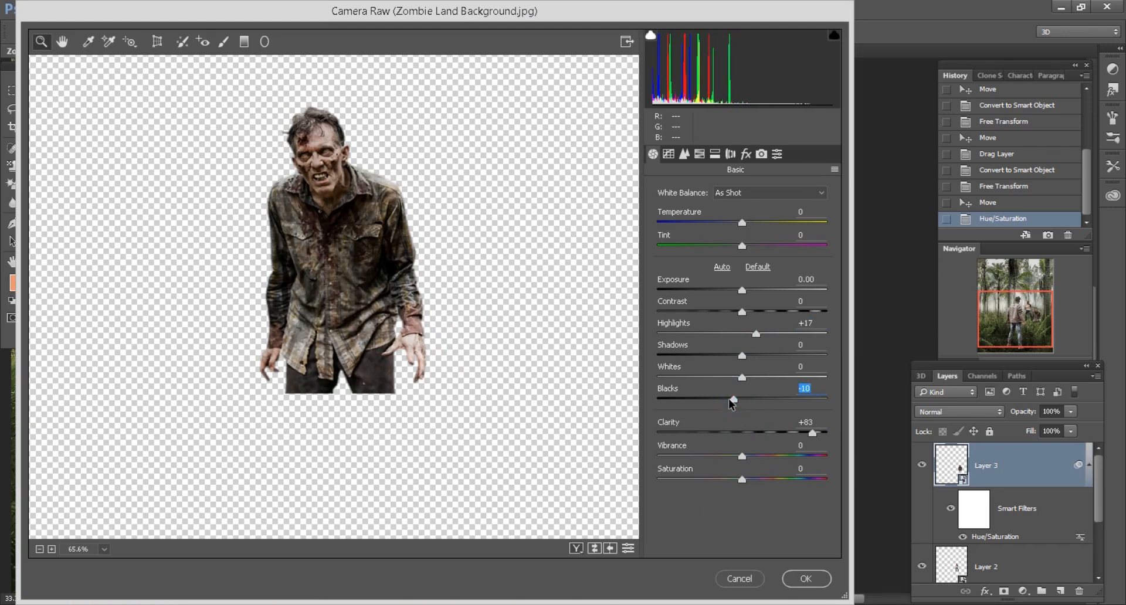
click(810, 579)
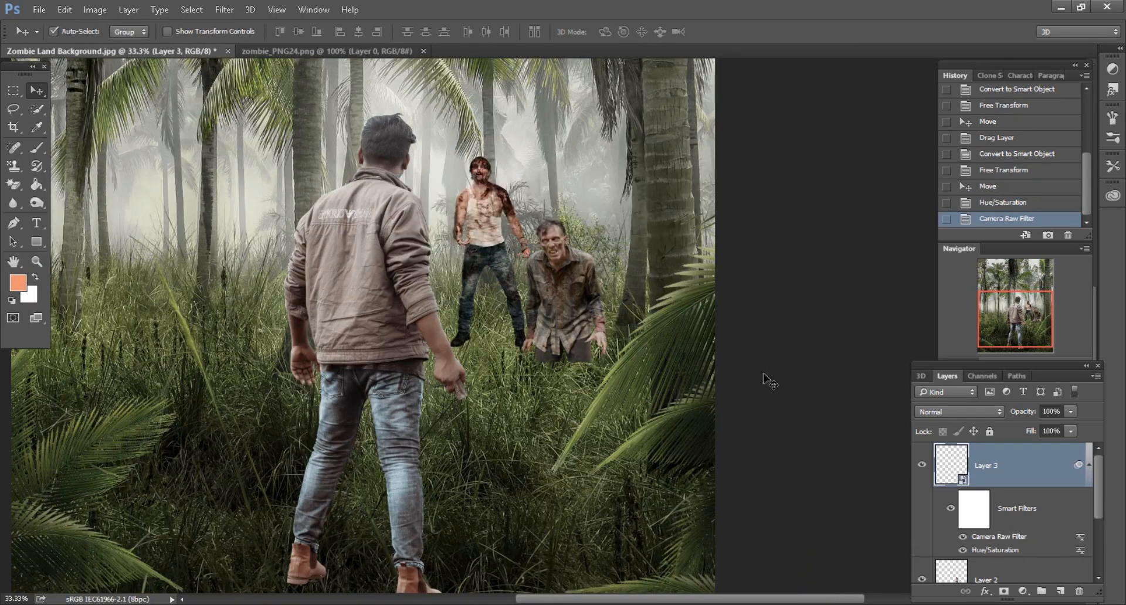
- Apply the Camera Raw Filter to the white-vest zombie on Layer 2, adjusting Clarity, Highlights and Blacks
scroll(1011, 532, down, 3)
click(1004, 459)
click(920, 472)
click(921, 472)
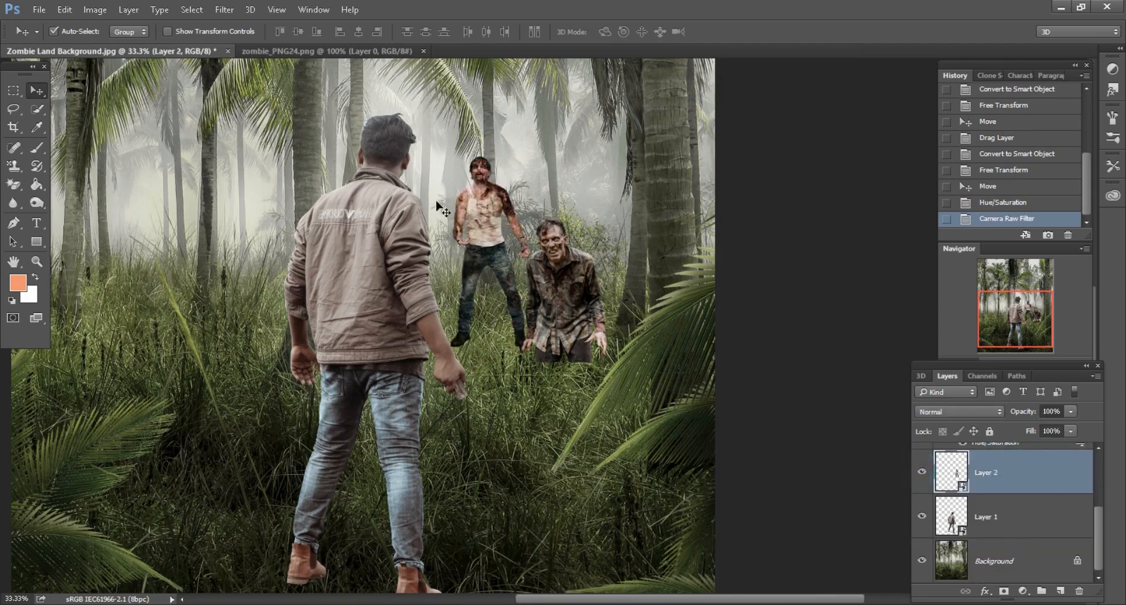
click(213, 9)
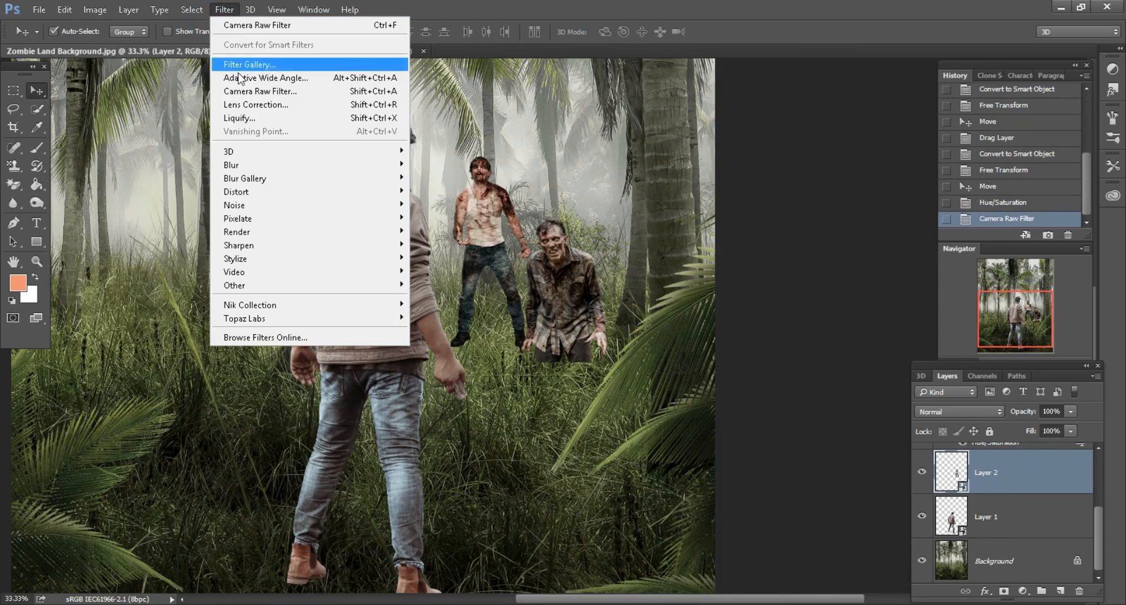
click(250, 91)
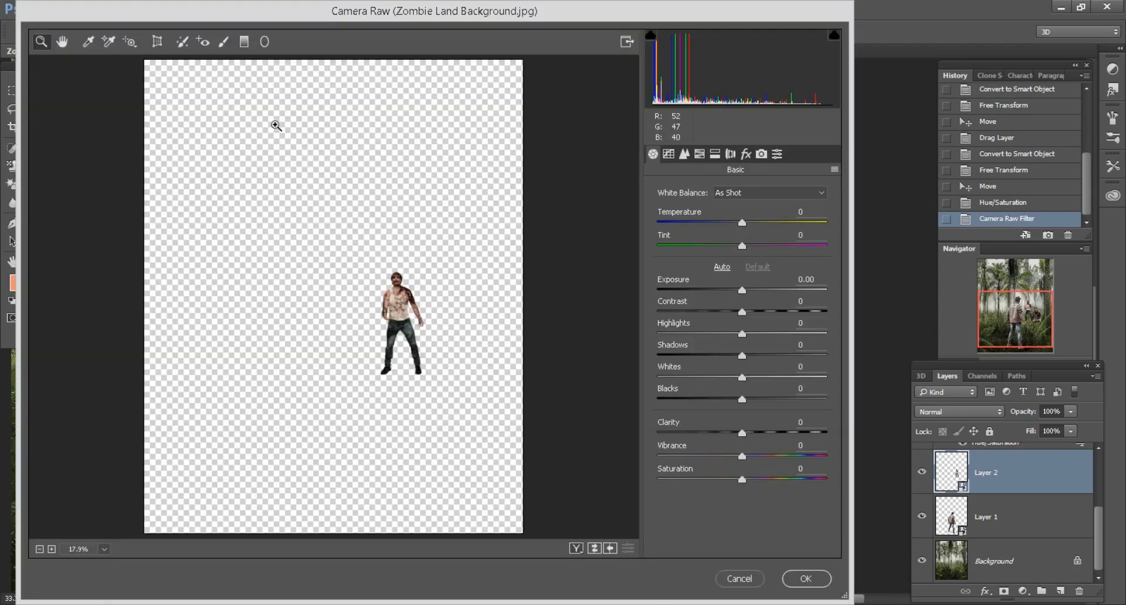
drag(351, 264, 455, 396)
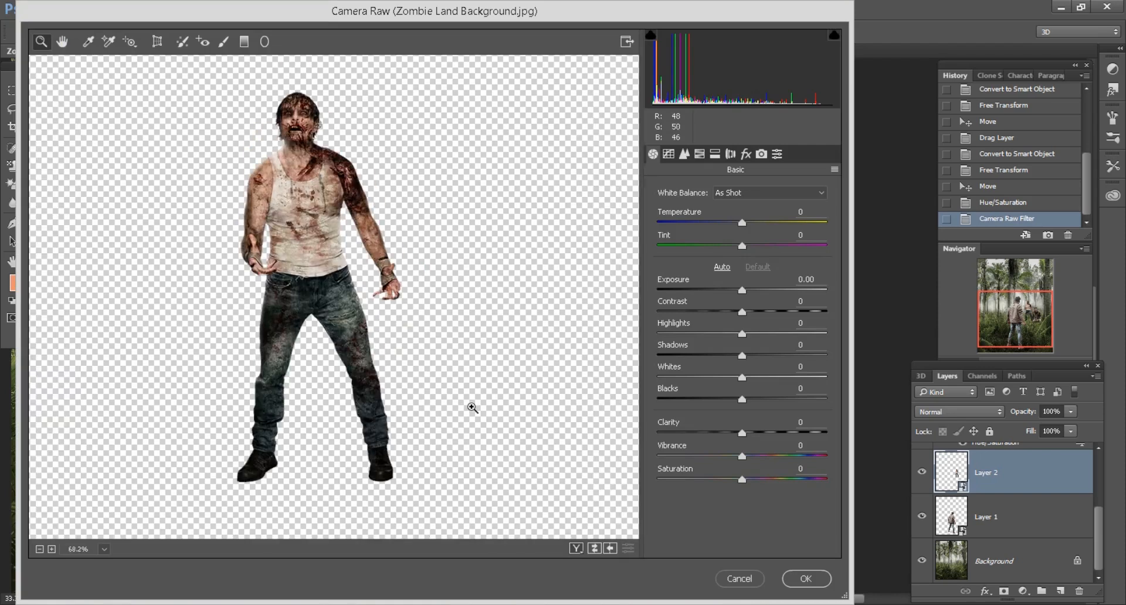
drag(753, 435, 739, 403)
drag(741, 334, 724, 333)
click(739, 402)
click(806, 579)
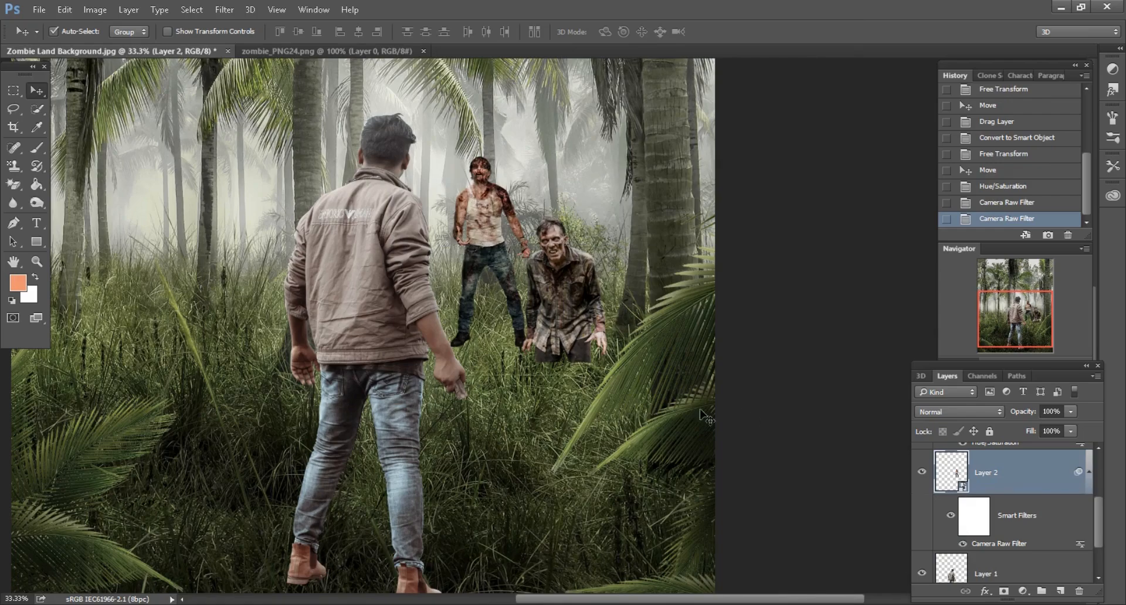
- Bring the zombie_PNG55.png figure into the composite as a smart object and close the source images no longer needed
click(364, 51)
click(423, 51)
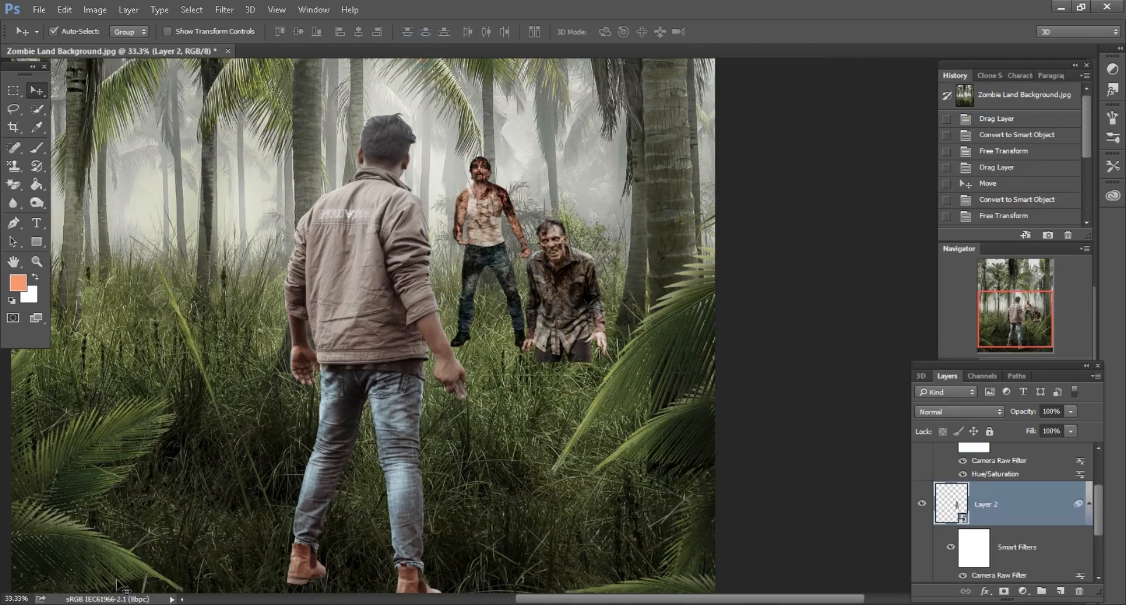
click(111, 604)
drag(1081, 103, 554, 170)
click(346, 53)
click(426, 51)
right_click(1026, 561)
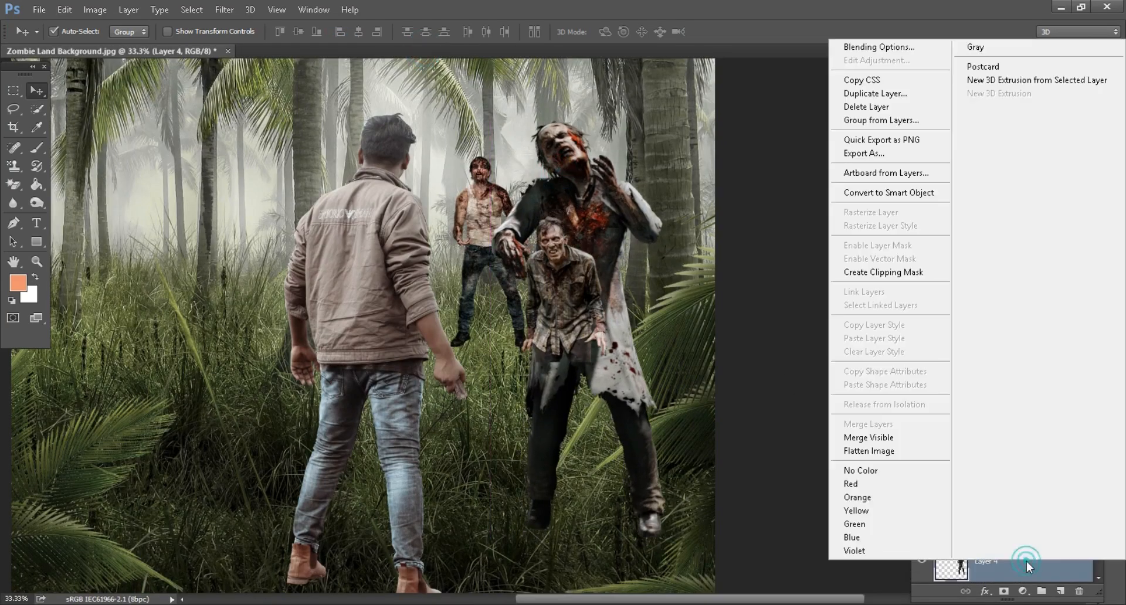
click(888, 200)
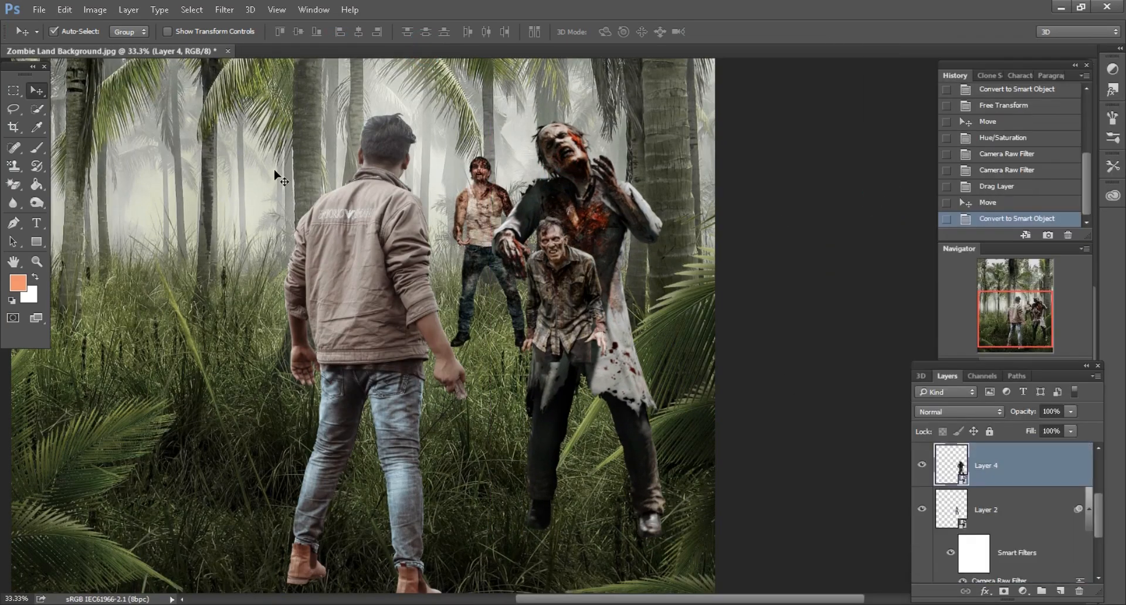
- Scale the newly added zombie proportionally to 35% and move it up behind the brown-shirt zombie, near the trees
click(64, 9)
click(88, 283)
drag(271, 32, 223, 28)
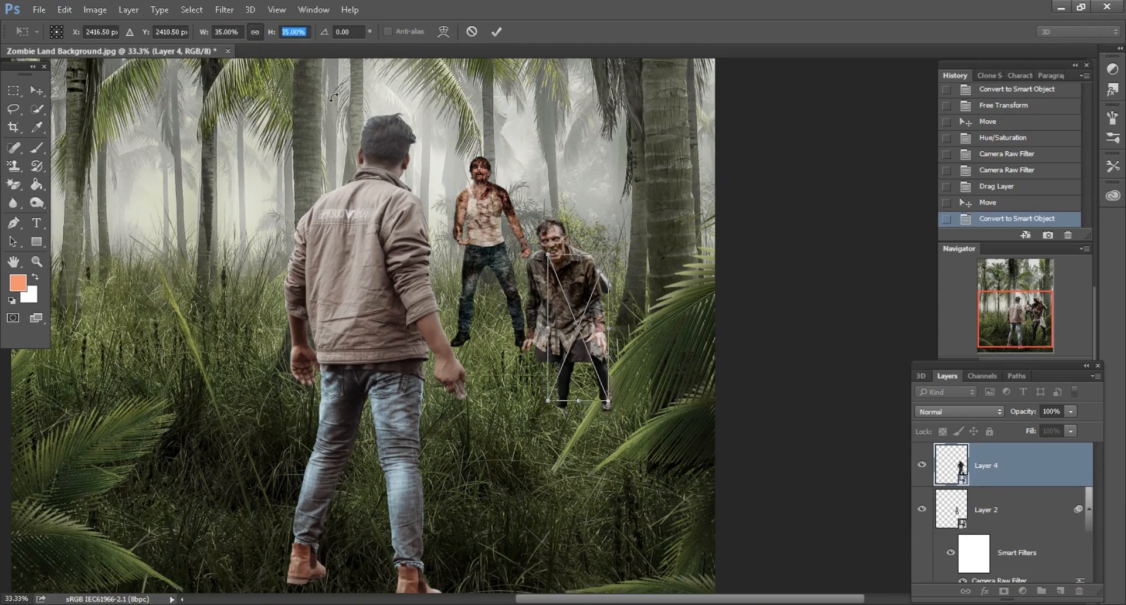
click(497, 32)
drag(742, 510, 755, 413)
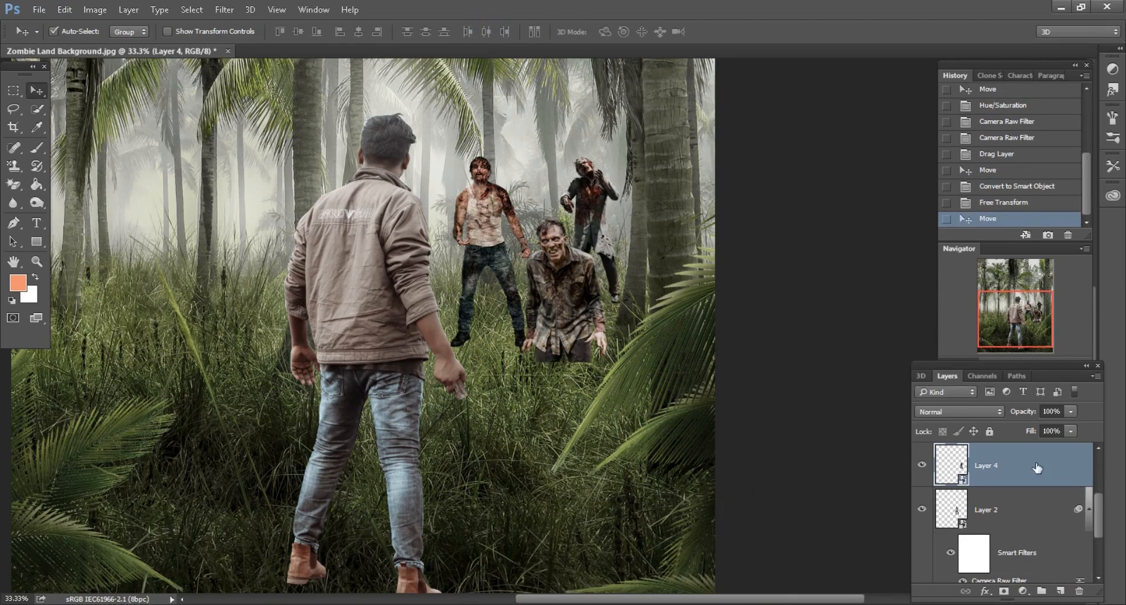
- Lower the fill of Layer 4 to 73% and add a layer mask to it
drag(1032, 435, 1015, 432)
click(1005, 592)
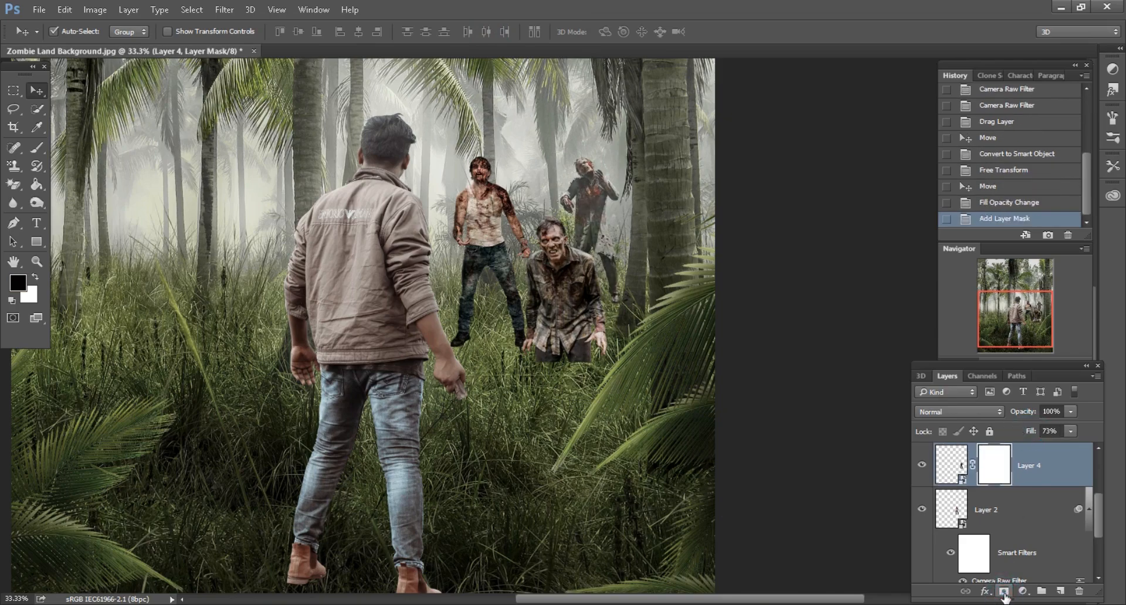
- Brush black with a 250 px brush on Layer 4's mask to fade the rear zombie's lower legs into the grass
key(ctrl+plus)
key(ctrl+plus)
drag(1023, 317, 1014, 300)
mouse_move(787, 418)
mouse_down()
mouse_move(742, 418)
mouse_move(536, 301)
mouse_move(521, 280)
mouse_up()
click(35, 144)
drag(233, 35, 284, 33)
click(167, 33)
click(165, 42)
scroll(539, 288, down, 1)
scroll(539, 289, down, 8)
key(bracketright)
key(bracketright)
key(bracketright)
key(bracketright)
key(bracketright)
key(bracketright)
key(bracketright)
key(bracketright)
key(bracketright)
key(bracketright)
key(bracketright)
drag(616, 374, 589, 389)
drag(623, 343, 560, 381)
drag(514, 323, 552, 410)
drag(546, 392, 551, 415)
drag(1025, 324, 1025, 326)
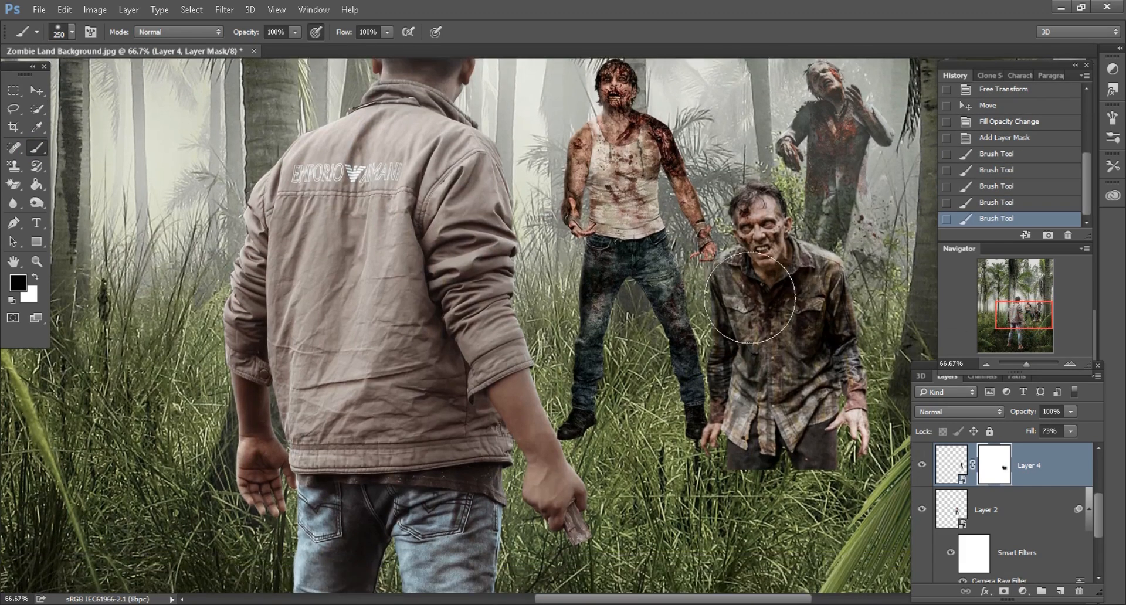
- Add a layer mask to the white-vest zombie on Layer 2 and paint out its feet and shins in the grass
ctrl+click(622, 219)
key(ctrl+minus)
click(922, 467)
click(923, 467)
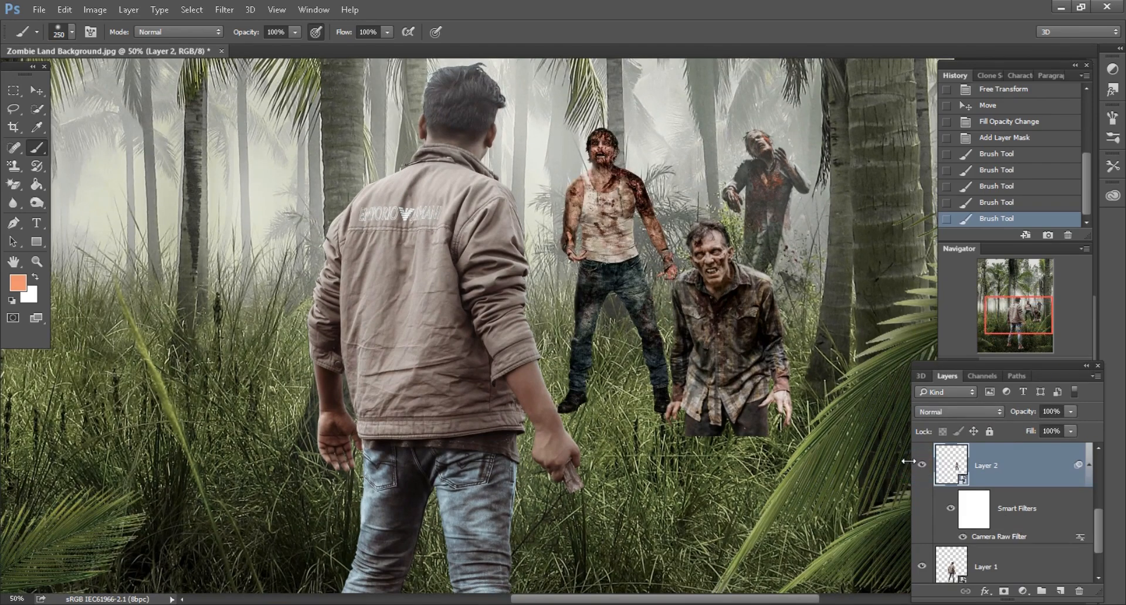
scroll(793, 454, up, 1)
click(1001, 592)
key(d)
click(671, 410)
key(bracketright)
key(bracketright)
key(bracketright)
click(590, 446)
key(bracketleft)
click(552, 390)
click(587, 428)
click(636, 405)
click(671, 399)
- Add a layer mask to the brown-shirt zombie on Layer 3 and blend its cut-off lower edge into the grass with a 400 px black brush
scroll(721, 411, down, 2)
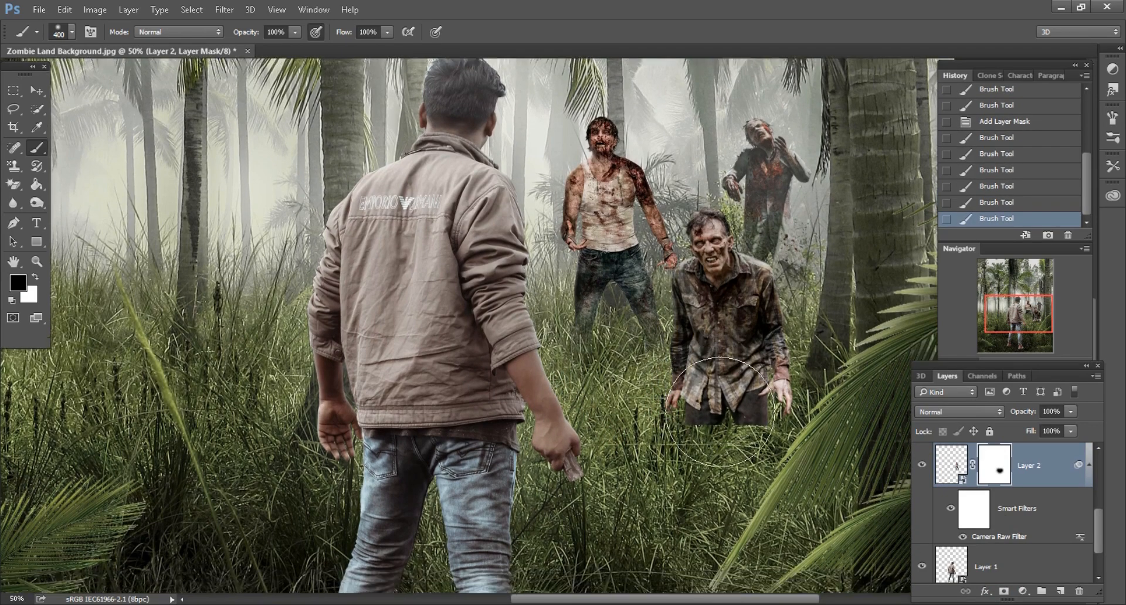
scroll(1000, 550, up, 3)
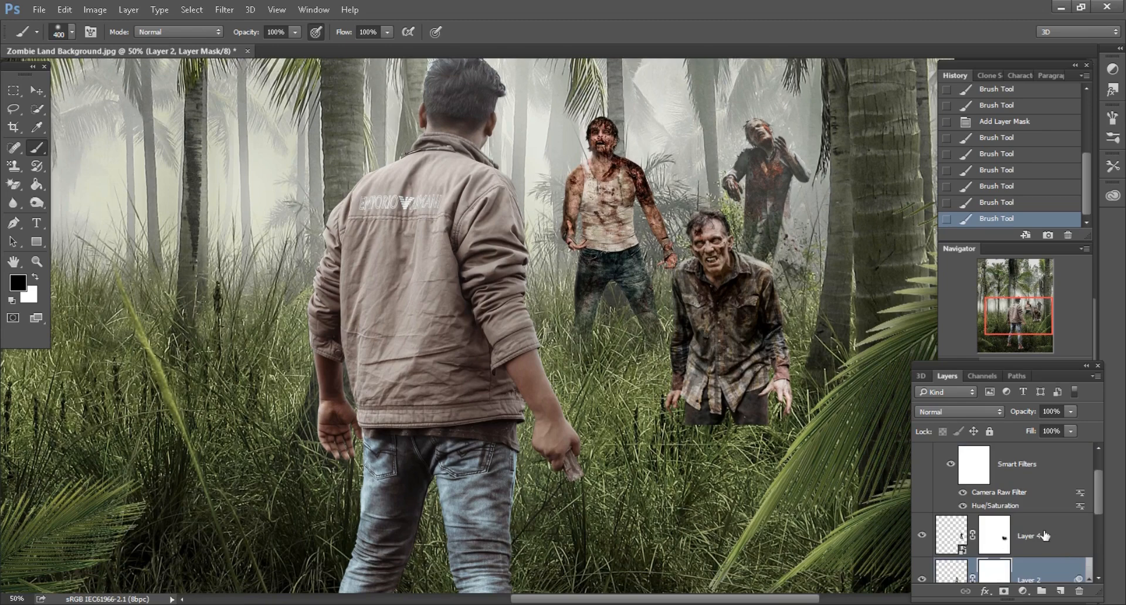
drag(1101, 493, 1100, 468)
click(1042, 468)
click(1004, 592)
key([)
mouse_move(784, 497)
mouse_down()
mouse_move(750, 452)
mouse_move(712, 473)
mouse_move(583, 460)
mouse_move(616, 399)
mouse_move(753, 453)
mouse_move(727, 484)
mouse_up()
key(ctrl+plus)
key(ctrl+plus)
scroll(751, 456, down, 1)
key(])
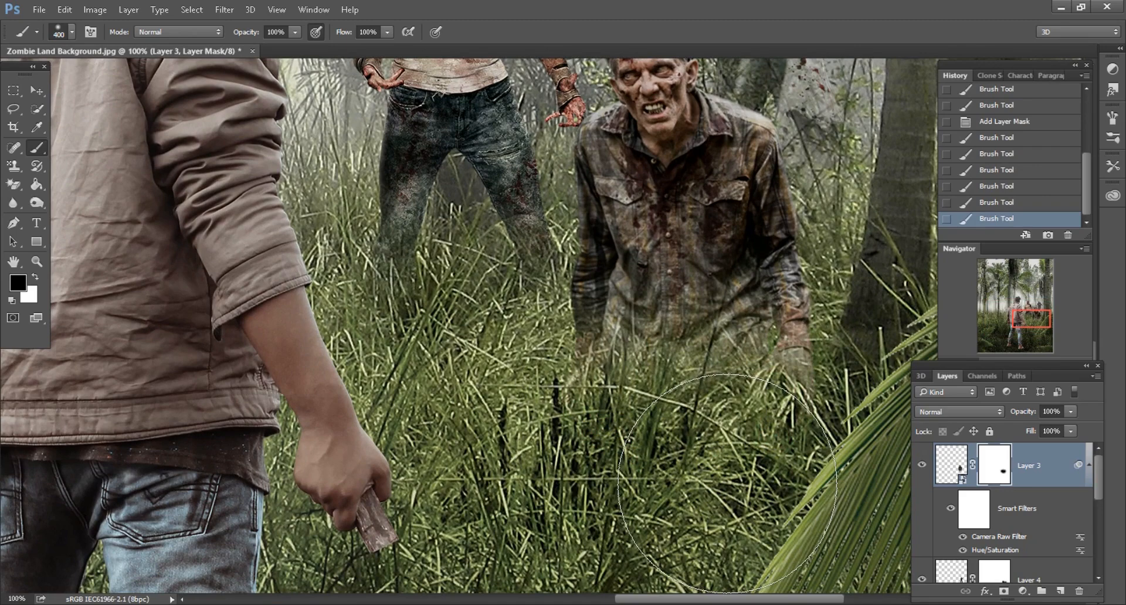
scroll(692, 463, down, 2)
drag(583, 410, 677, 460)
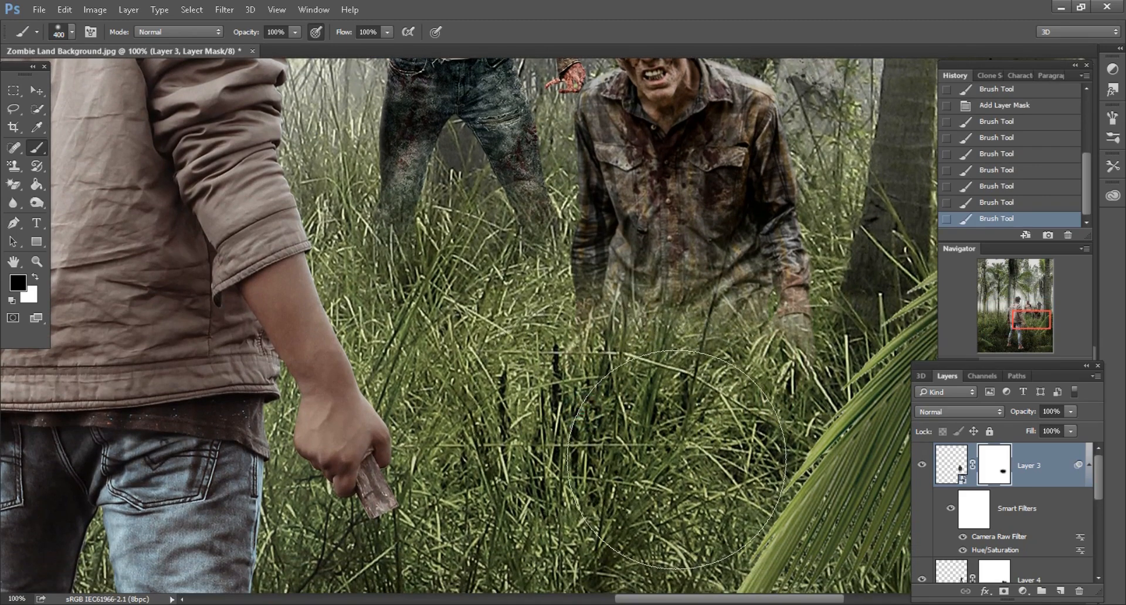
- Apply the Camera Raw Filter to the man on Layer 1 with Exposure -0.40, Highlights -56, Blacks -14 and Clarity +38
key(ctrl+minus)
key(ctrl+minus)
key(ctrl+minus)
key(ctrl+minus)
scroll(601, 406, left, 3)
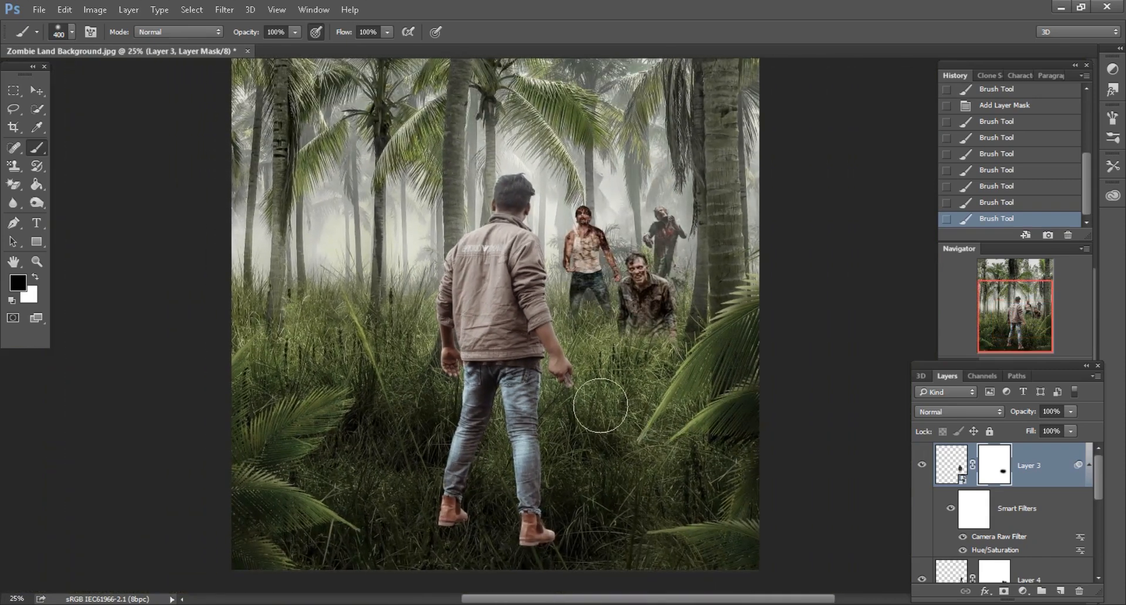
scroll(601, 406, down, 3)
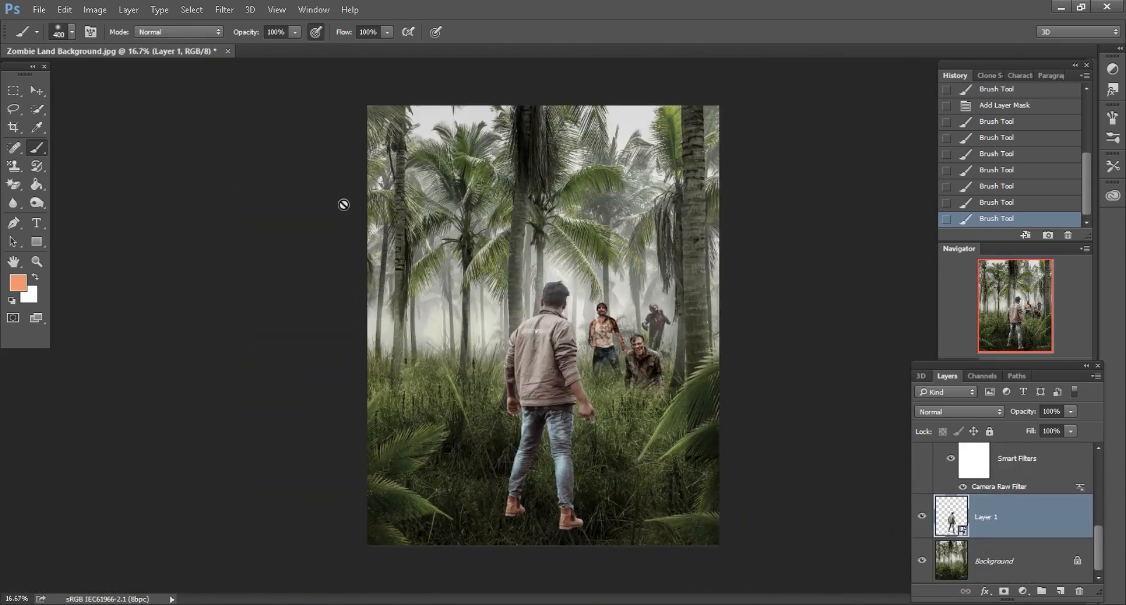
click(218, 12)
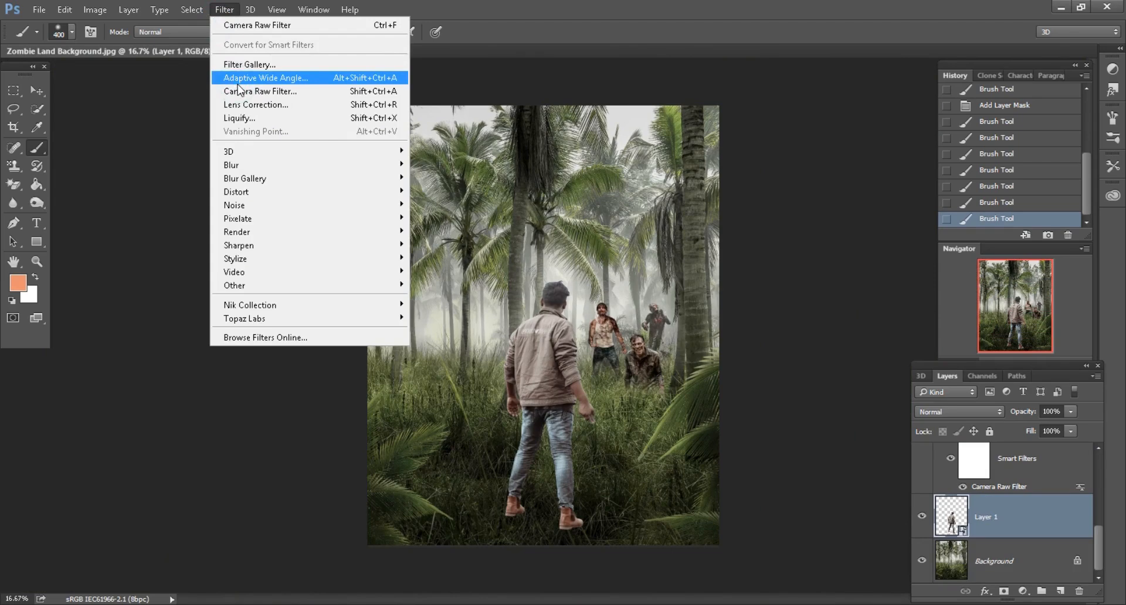
click(239, 90)
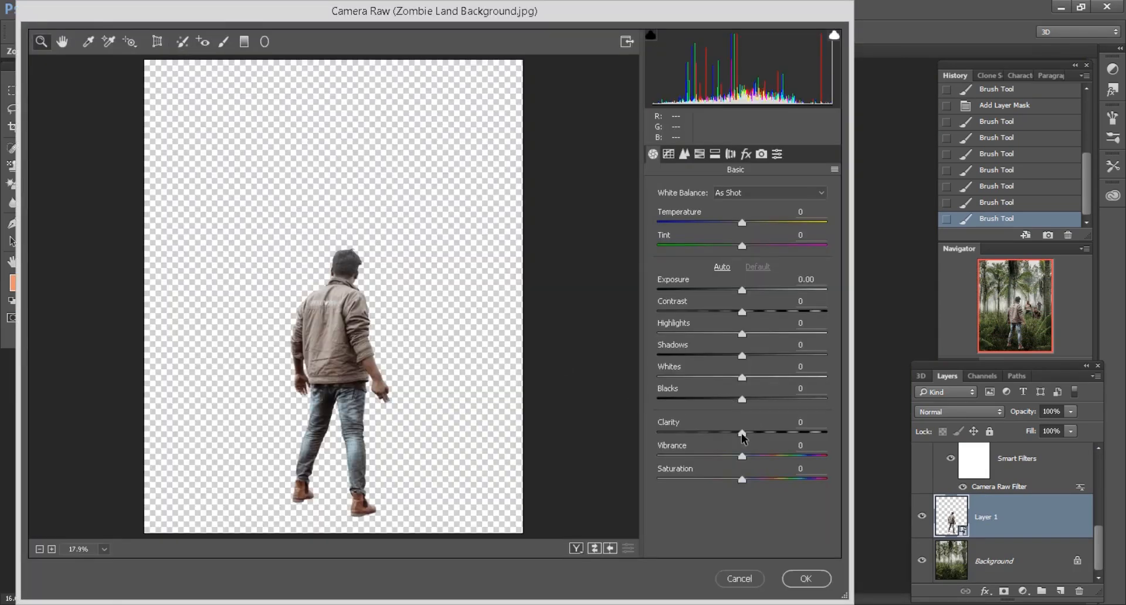
drag(742, 433, 772, 431)
drag(742, 333, 694, 334)
drag(742, 290, 734, 291)
drag(742, 398, 732, 400)
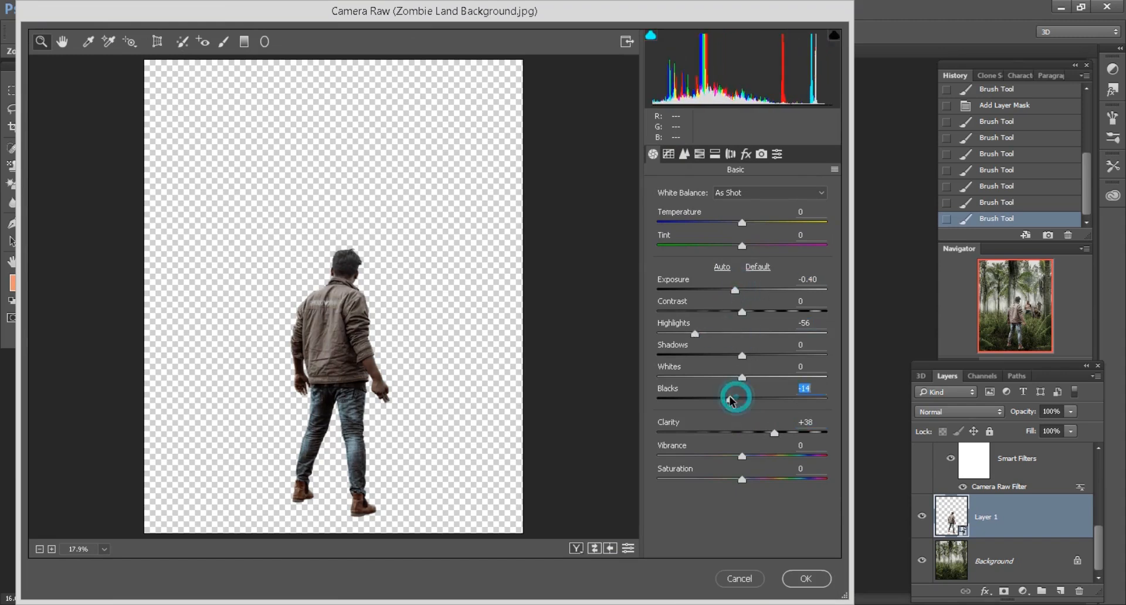
click(807, 579)
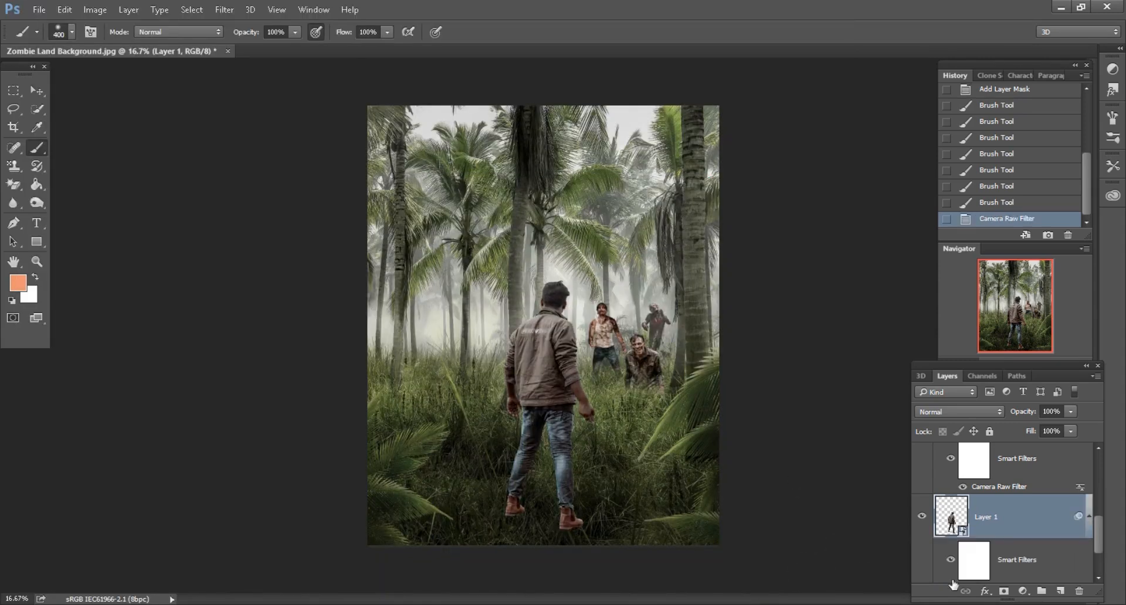
- Add a layer mask to Layer 1 and paint out the man's boots in the grass with a large black brush
click(1004, 592)
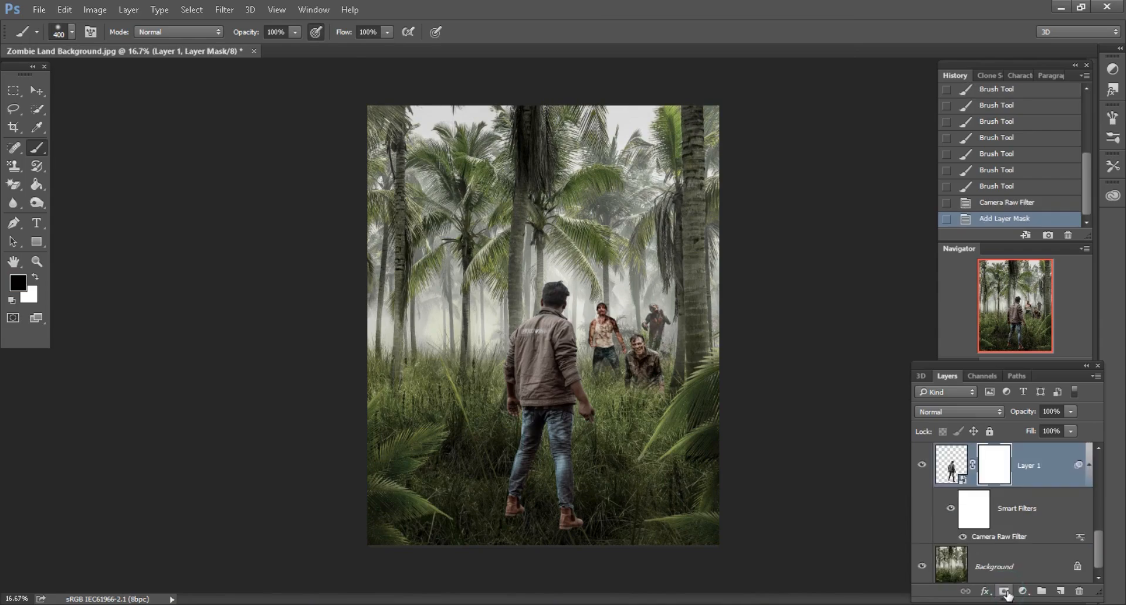
key(ctrl+plus)
scroll(748, 367, down, 3)
key(bracketright)
key(bracketright)
key(bracketright)
key(bracketright)
click(565, 410)
click(601, 425)
key(bracketright)
click(438, 409)
click(438, 406)
click(435, 405)
- Open zombie_PNG4.png from the Zombie Land folder, bring the figure into the composite and convert it to a smart object
key(ctrl+minus)
key(ctrl+minus)
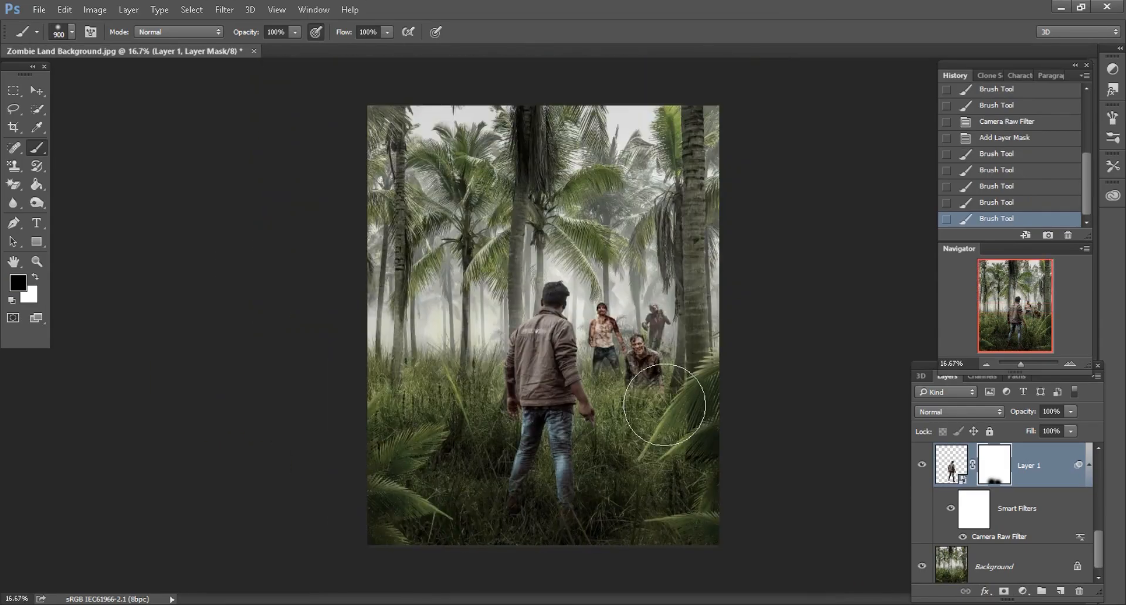
click(105, 604)
click(405, 345)
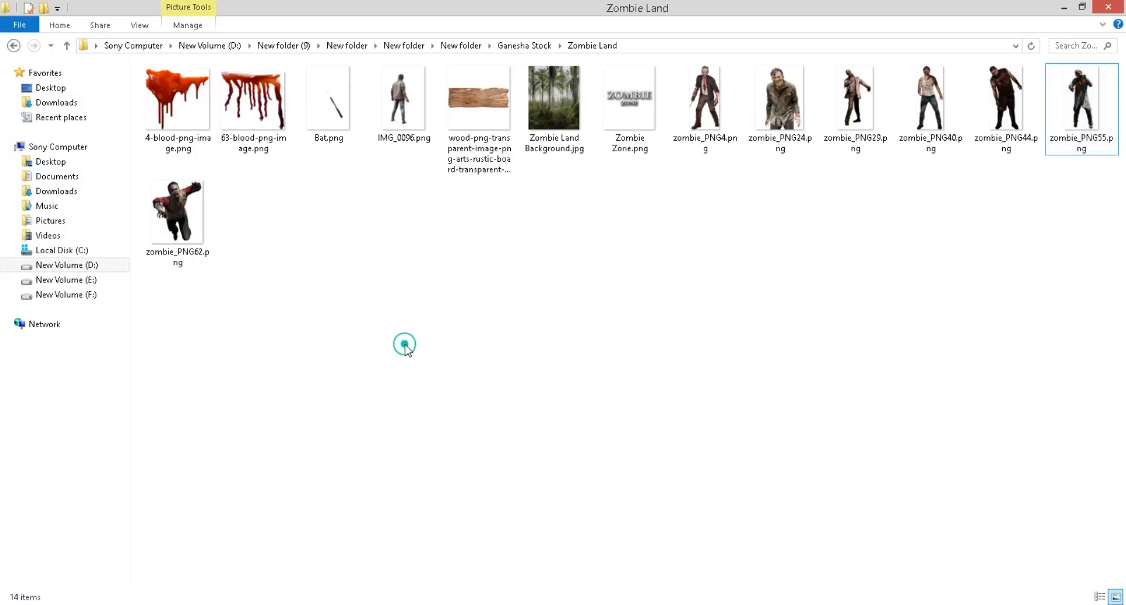
drag(704, 117, 645, 47)
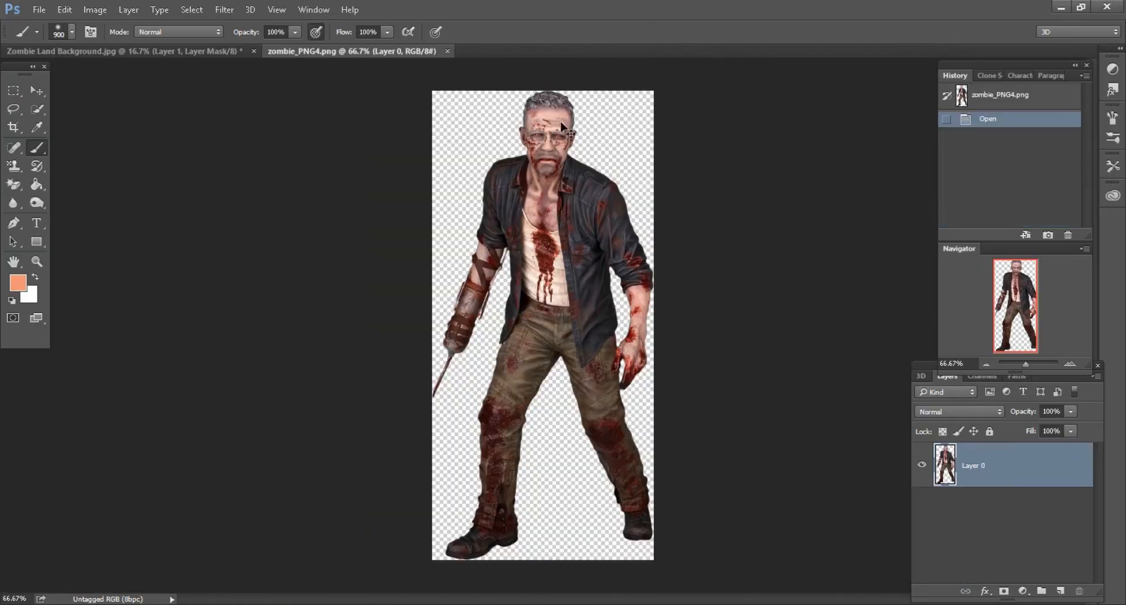
drag(212, 52, 616, 351)
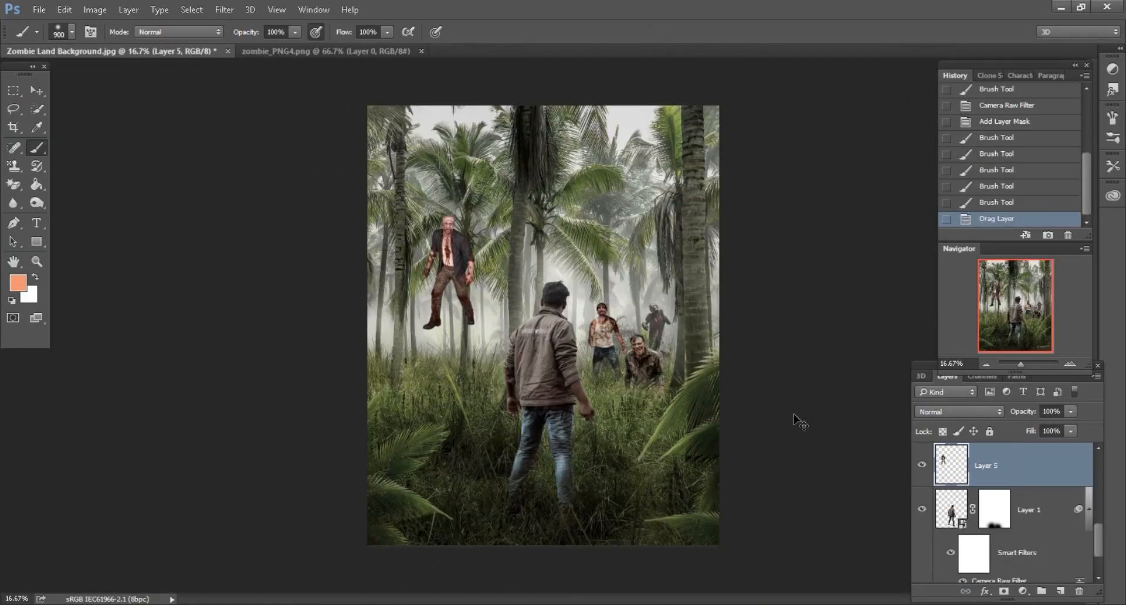
right_click(1031, 460)
click(819, 241)
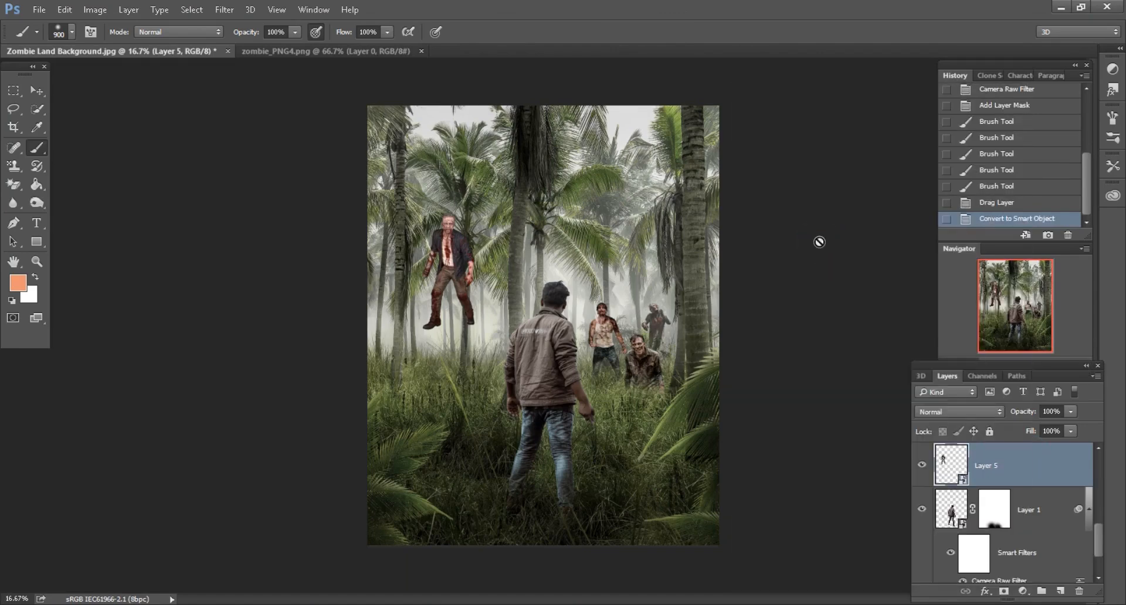
- Scale the new zombie proportionally to 75% and move it down to the grass line between the trees left of the man
click(64, 10)
click(87, 282)
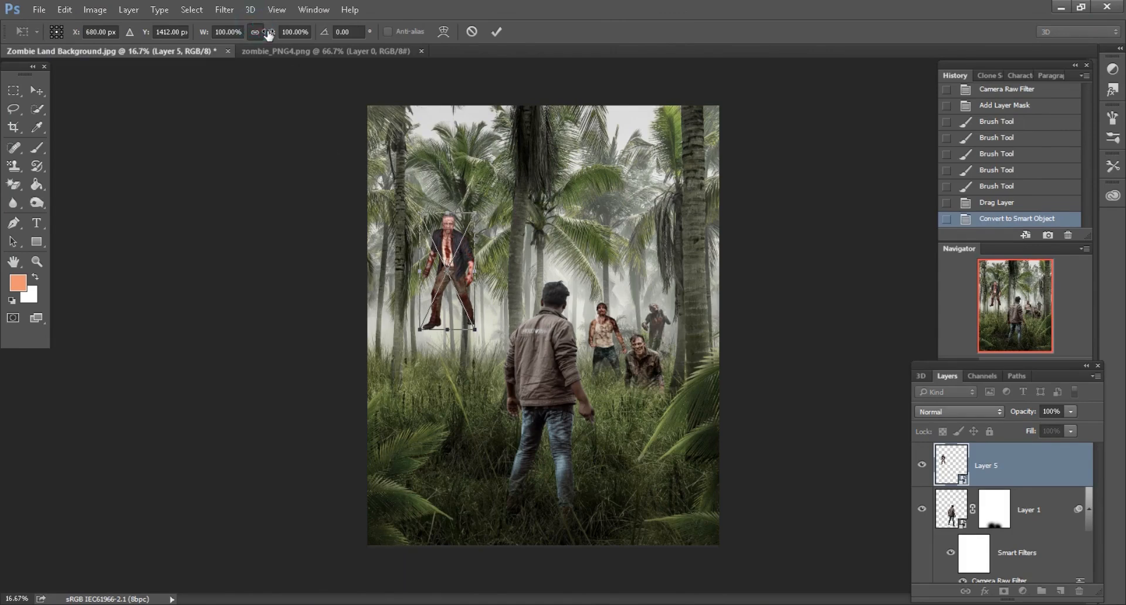
drag(268, 36, 252, 35)
click(498, 31)
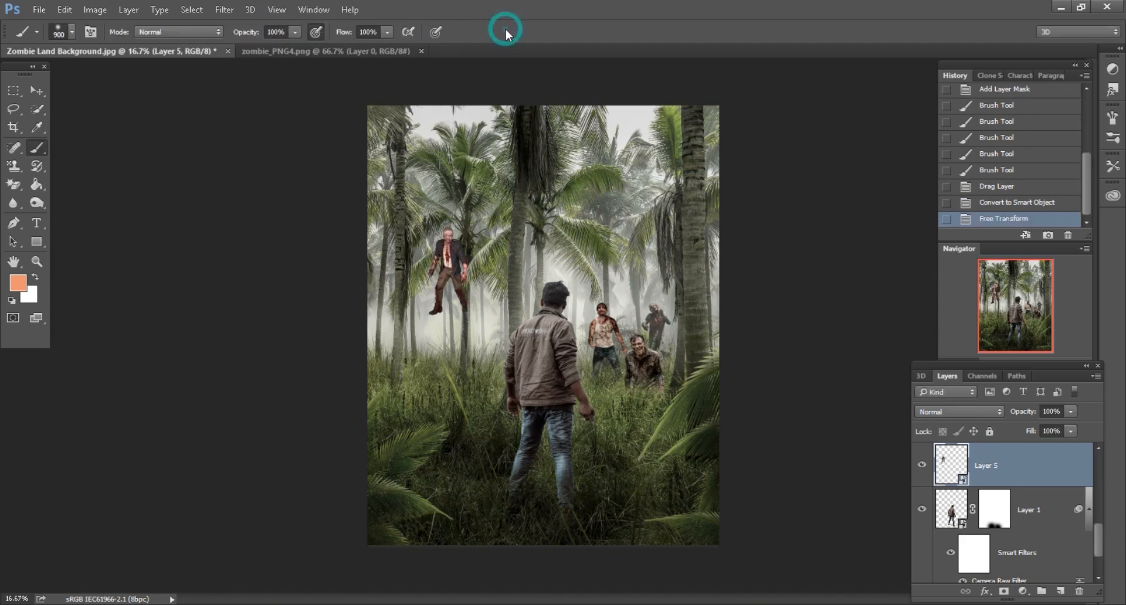
click(36, 90)
key(ctrl)
drag(577, 272, 560, 340)
- Reduce the dark-jacket zombie on Layer 5 further to 66% with linked proportions and adjust its position slightly
click(65, 9)
click(94, 284)
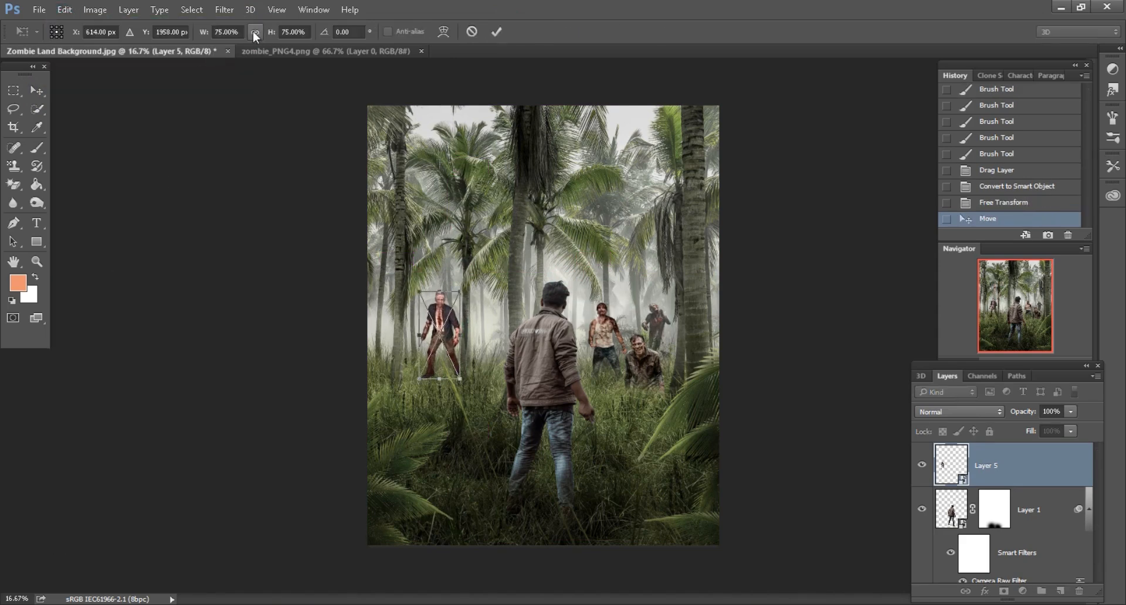
key(Down)
key(Down)
key(Down)
key(Down)
key(Down)
key(Down)
key(Down)
key(Down)
key(Down)
key(Down)
key(Down)
key(Down)
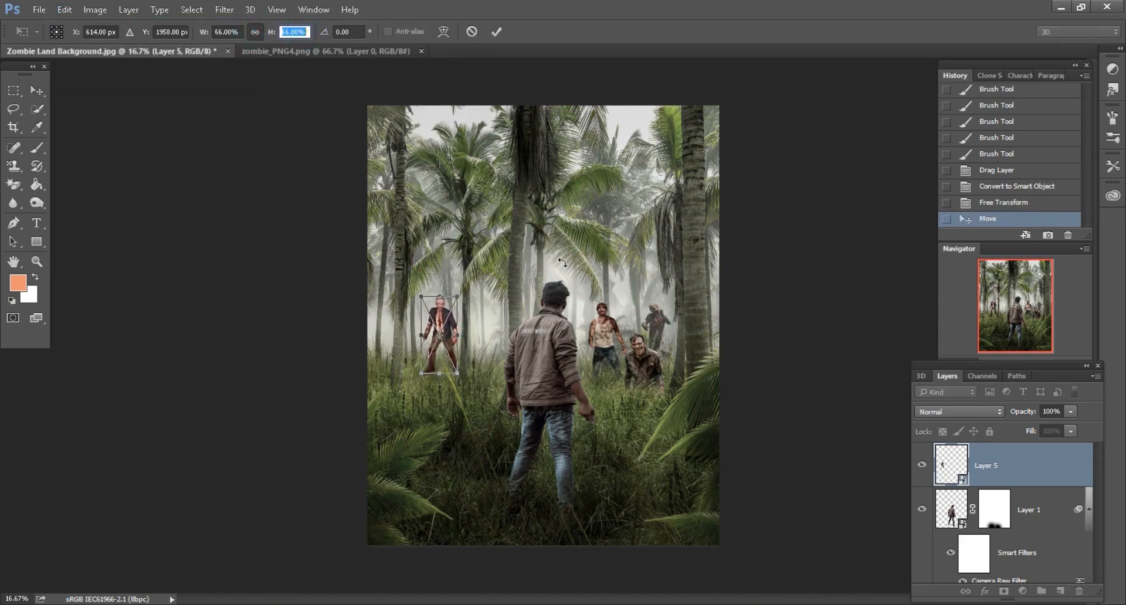
click(494, 32)
drag(535, 259, 538, 259)
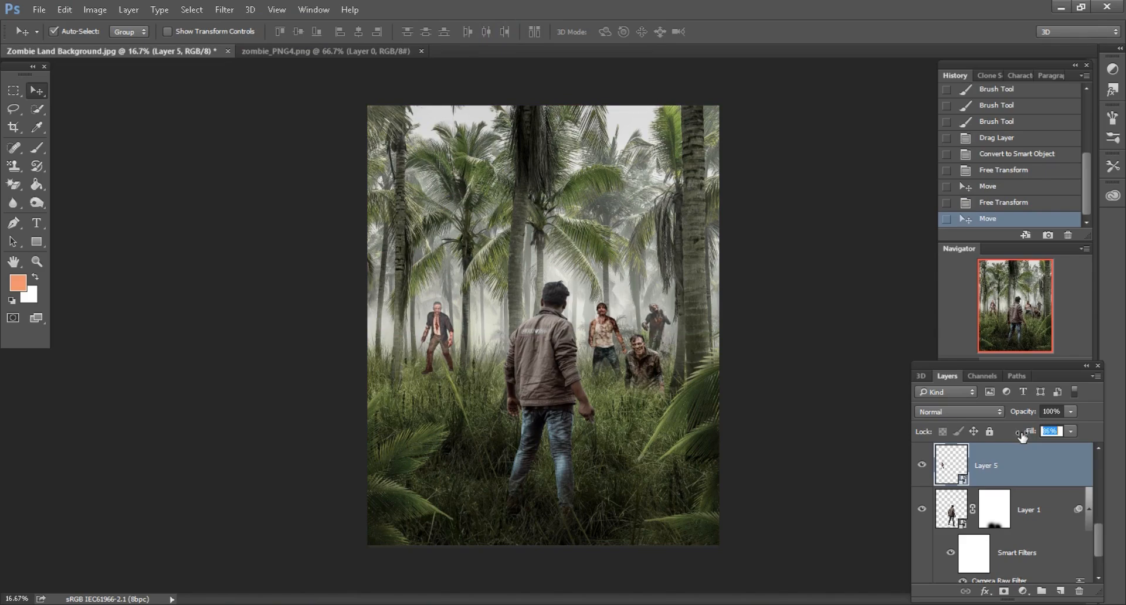
- Lower the fill of Layer 5 to 88% and hide the zombie's feet in the grass with a black-brushed layer mask
drag(1022, 437, 1023, 437)
click(1005, 591)
key(ctrl+plus)
key(ctrl+plus)
key(ctrl+plus)
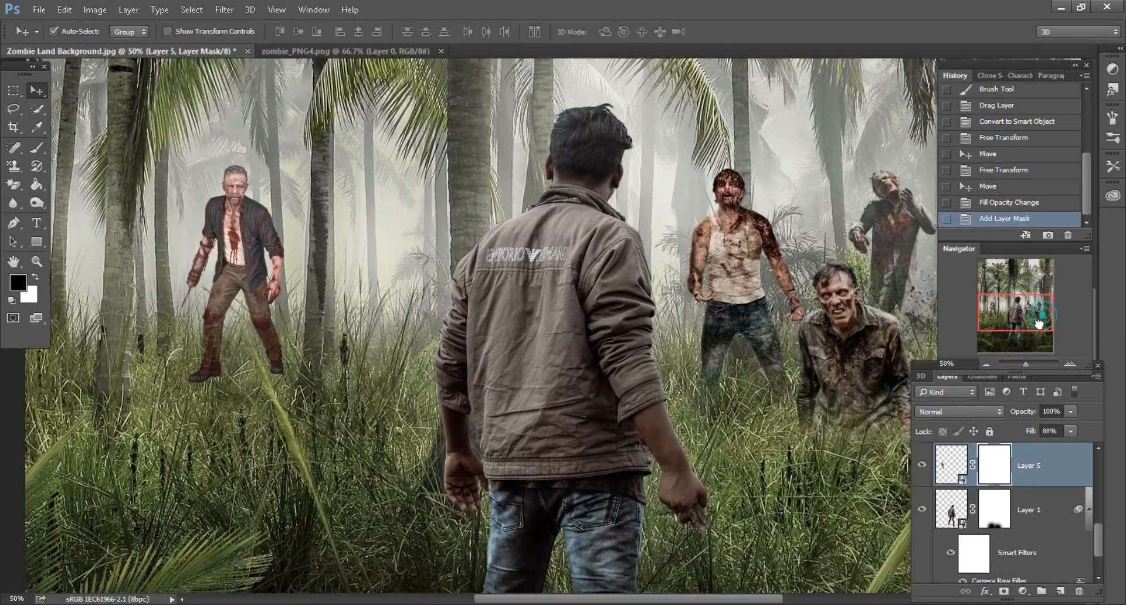
drag(1039, 323, 1038, 328)
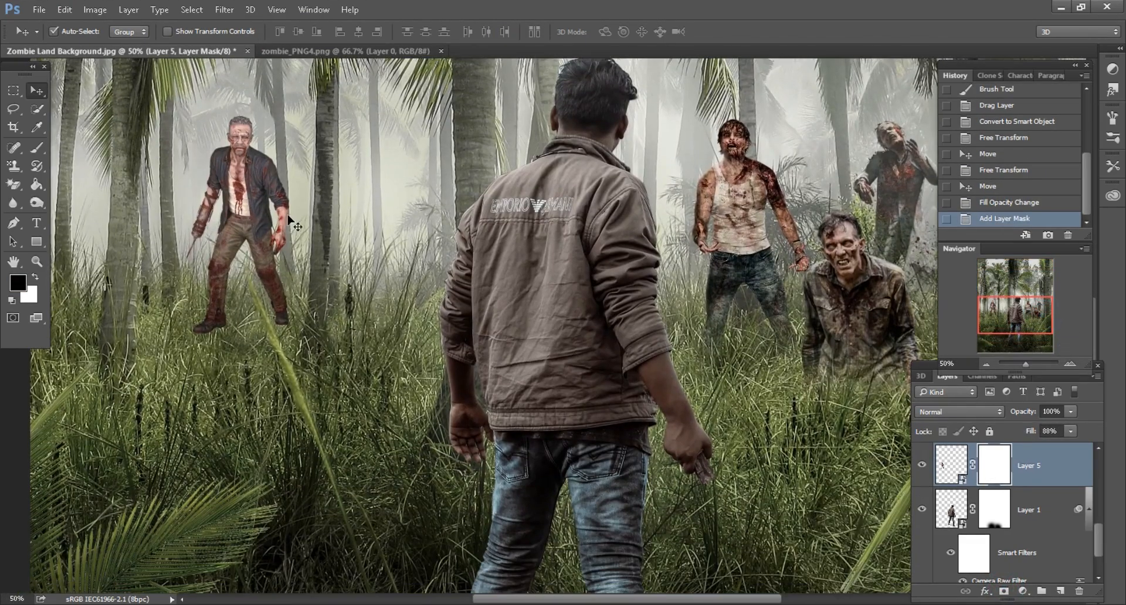
click(42, 150)
scroll(176, 235, down, 1)
click(291, 300)
key(bracketright)
click(238, 305)
click(223, 309)
click(206, 304)
click(287, 330)
- Lower the fill of the white-vest zombie on Layer 2 and set the brown-shirt zombie's fill on Layer 3 to 86%
key(ctrl+minus)
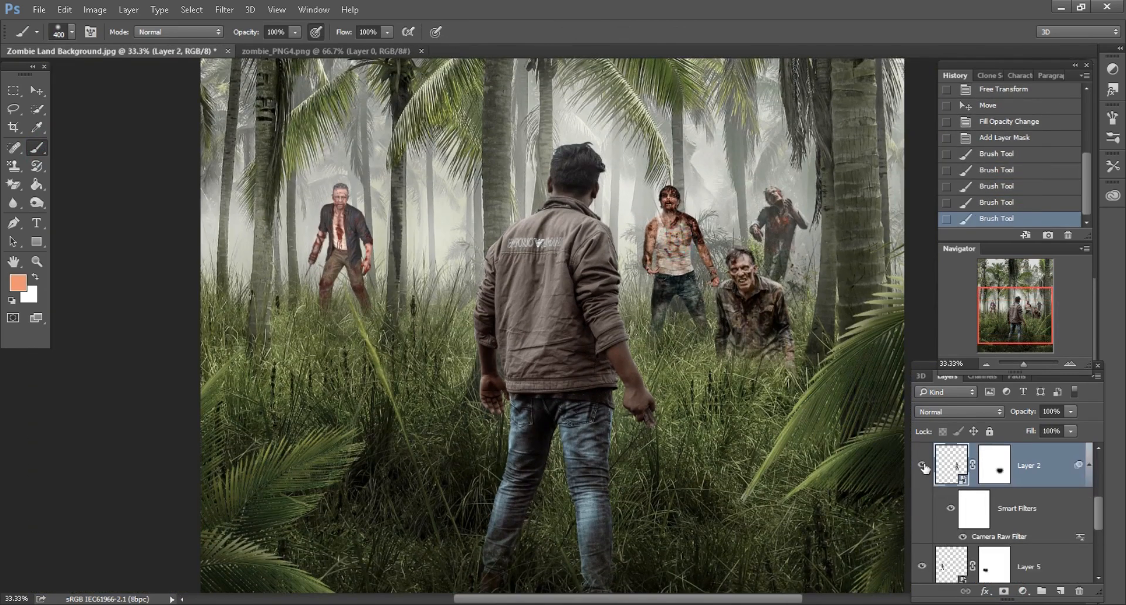
click(923, 466)
drag(1018, 432, 1018, 433)
ctrl+click(771, 305)
click(922, 465)
click(921, 464)
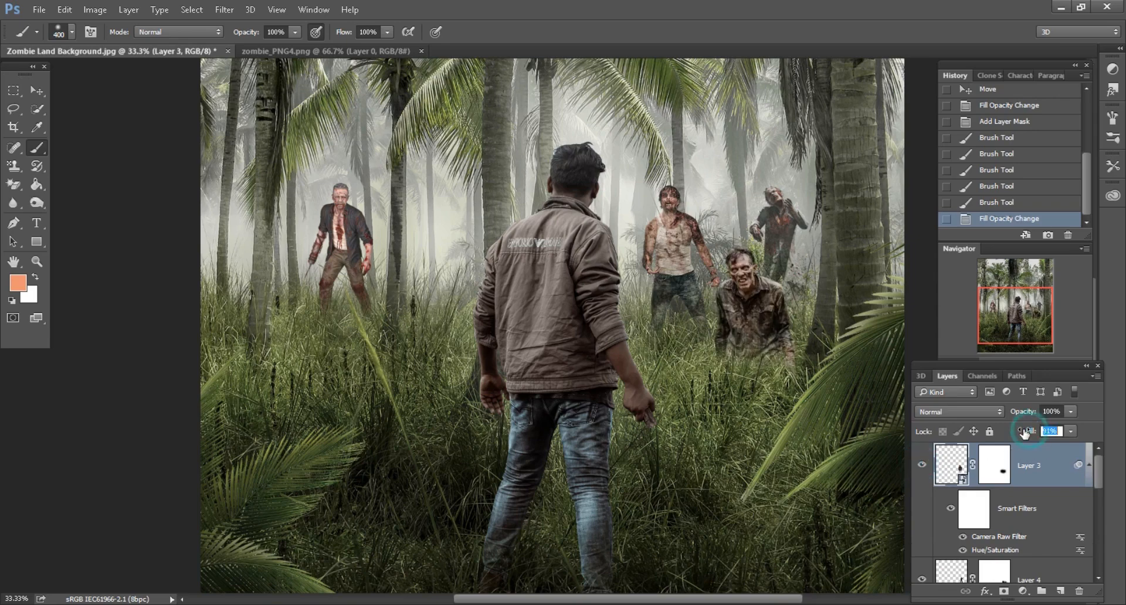
drag(1021, 432, 1021, 432)
- Close the zombie_PNG4.png source image and return to the composite
key(ctrl+minus)
key(ctrl+minus)
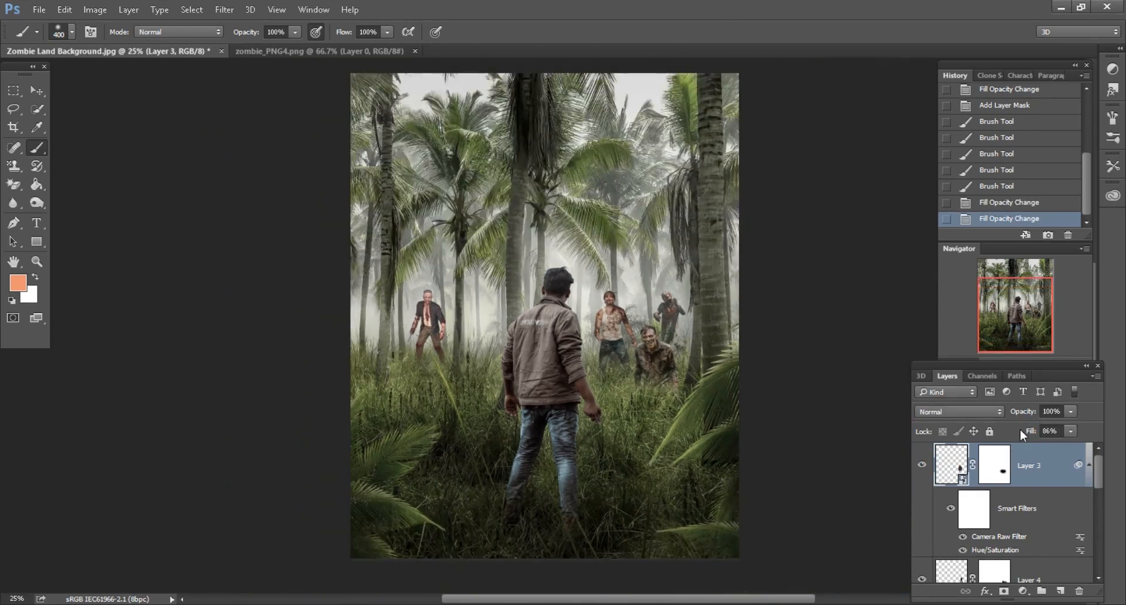
click(406, 50)
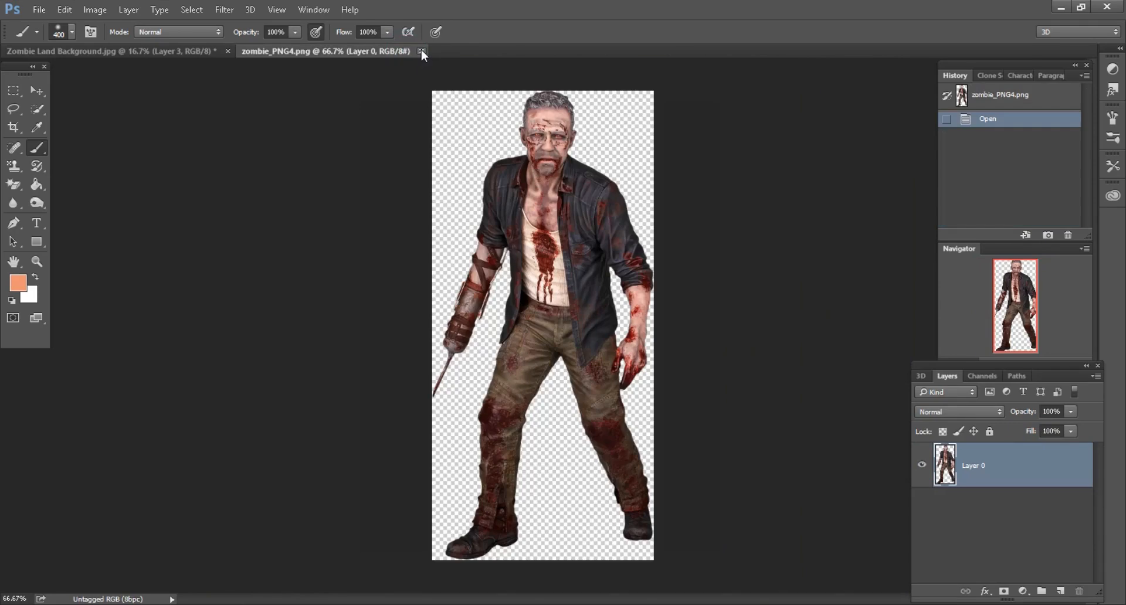
click(421, 51)
- Darken the dark-jacket zombie on Layer 5 with a Hue/Saturation adjustment at Lightness -20
key(ctrl+plus)
key(ctrl+plus)
drag(1017, 299, 1007, 315)
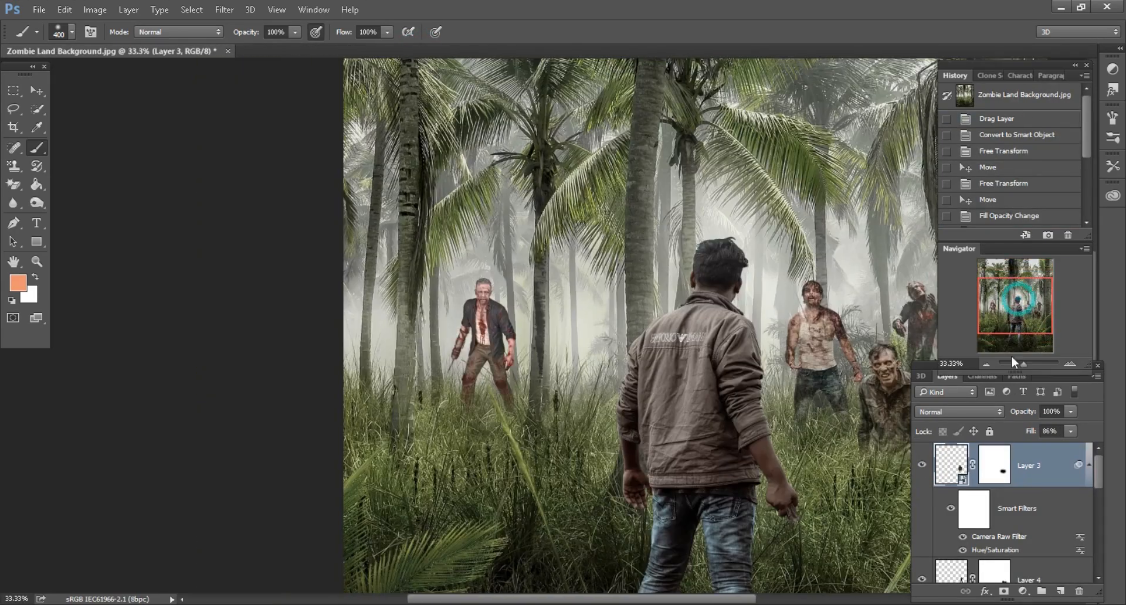
ctrl+click(478, 314)
click(922, 465)
click(922, 465)
click(95, 9)
mouse_move(123, 53)
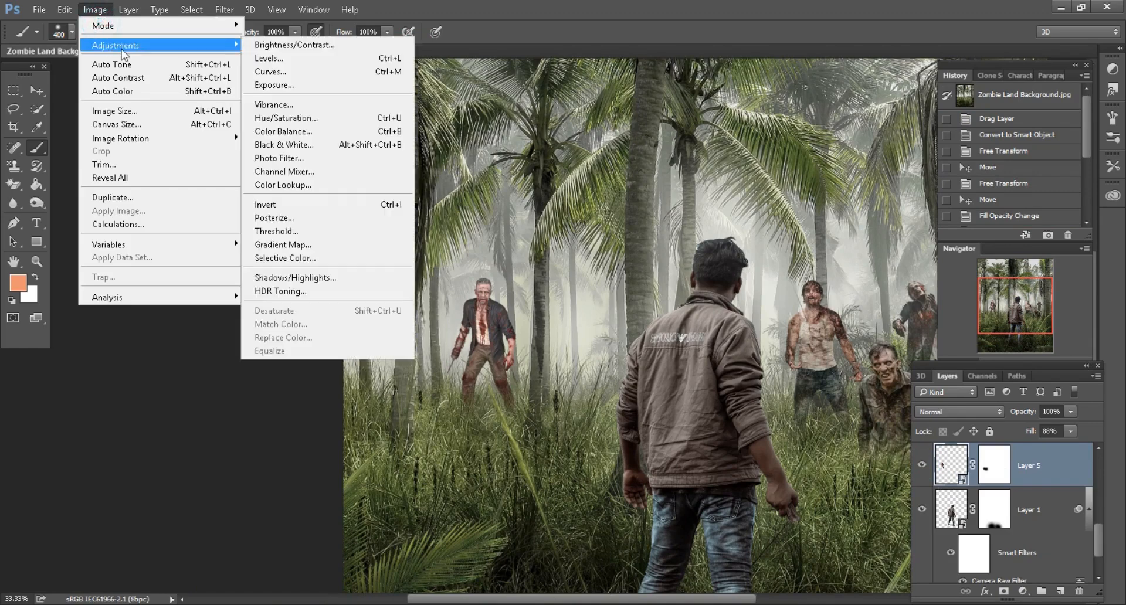
click(282, 118)
drag(812, 312, 802, 317)
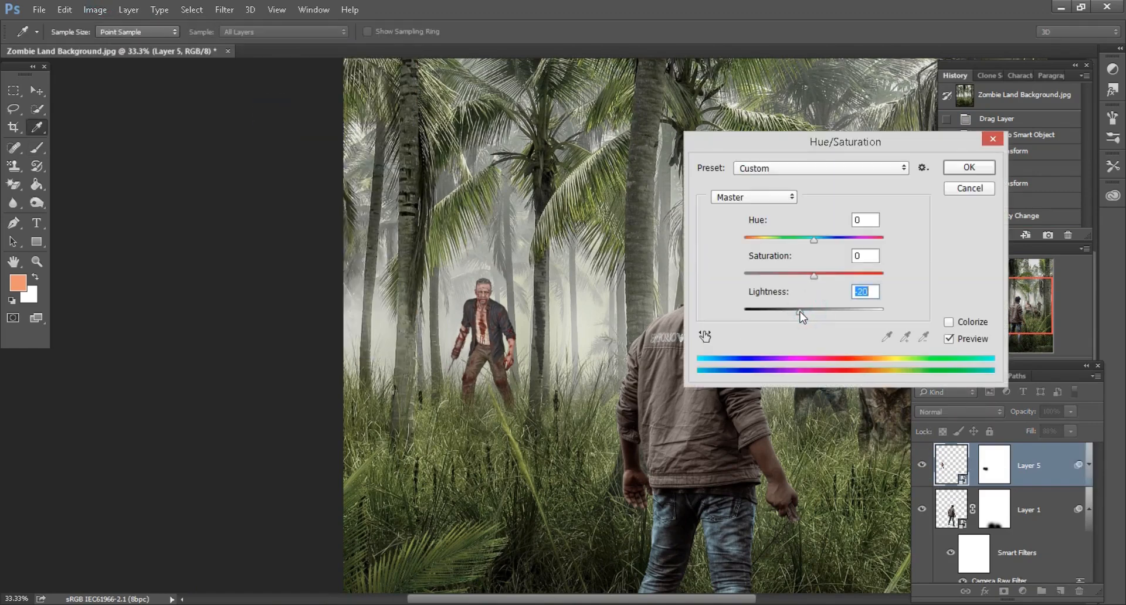
click(969, 167)
key(b)
- Open zombie_PNG29.png from the Zombie Land folder as a separate image
key(ctrl+minus)
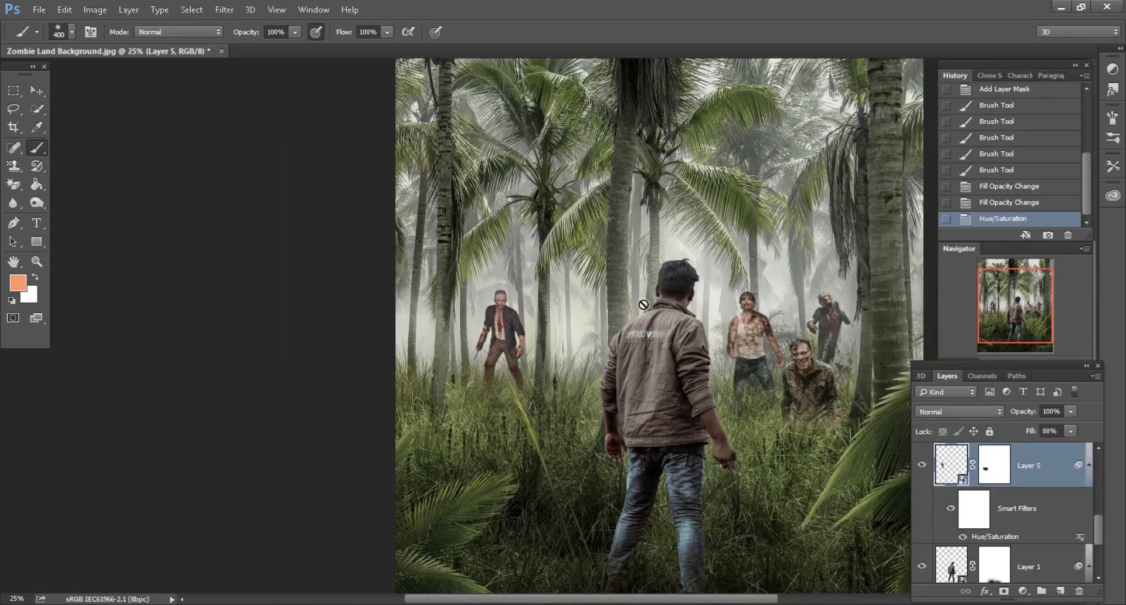
click(155, 602)
click(636, 283)
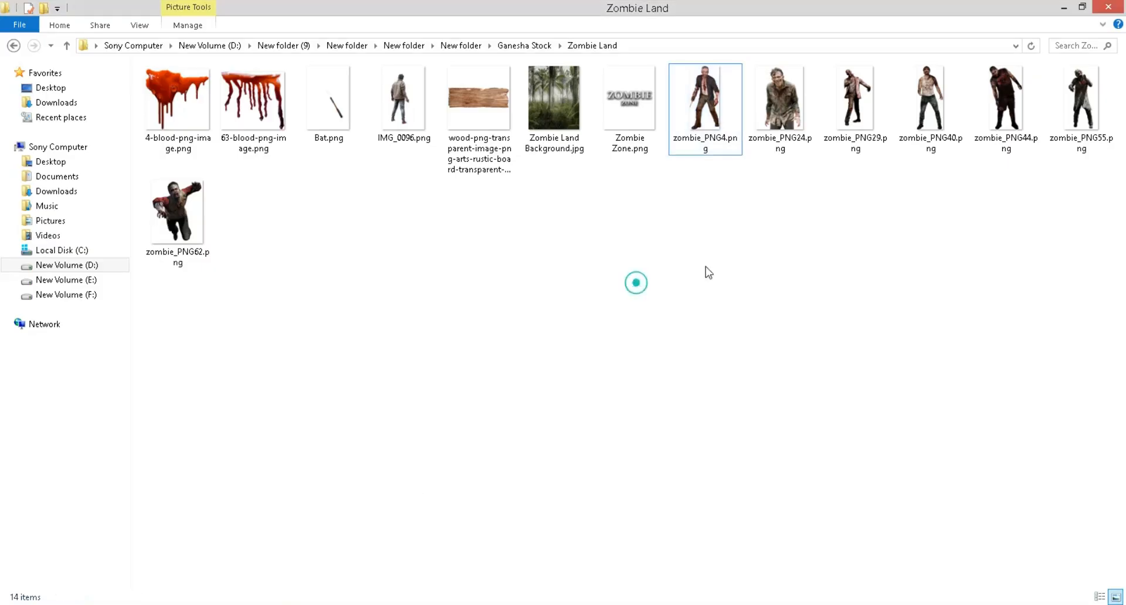
drag(864, 104, 730, 38)
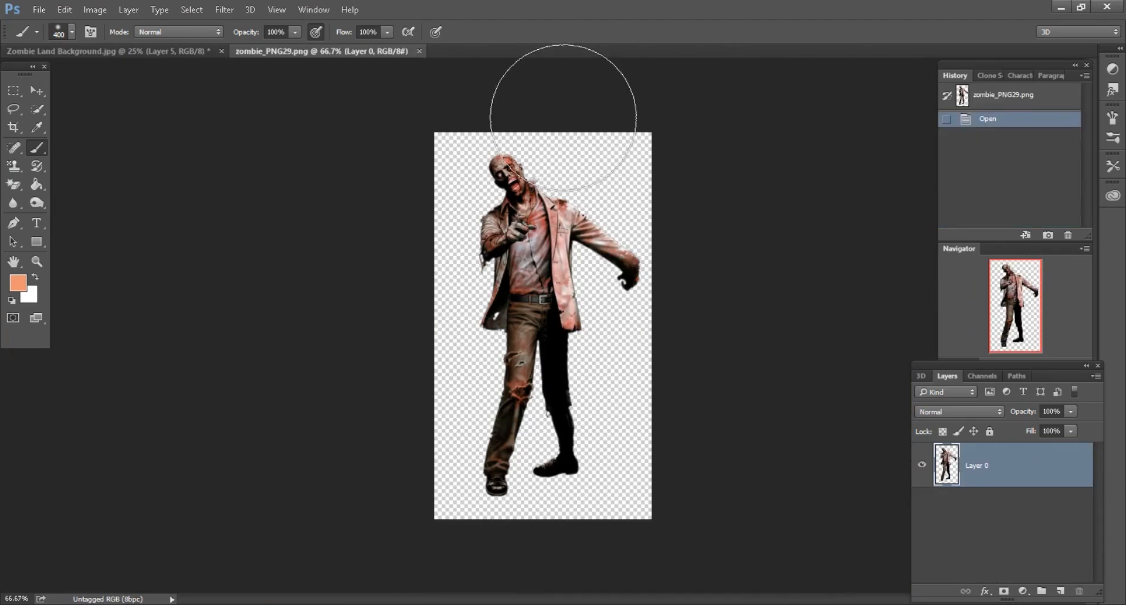
- Bring the pink-jacket zombie from zombie_PNG29.png into the composite's left side and convert its layer to a smart object
drag(159, 48, 453, 344)
right_click(1043, 472)
click(851, 241)
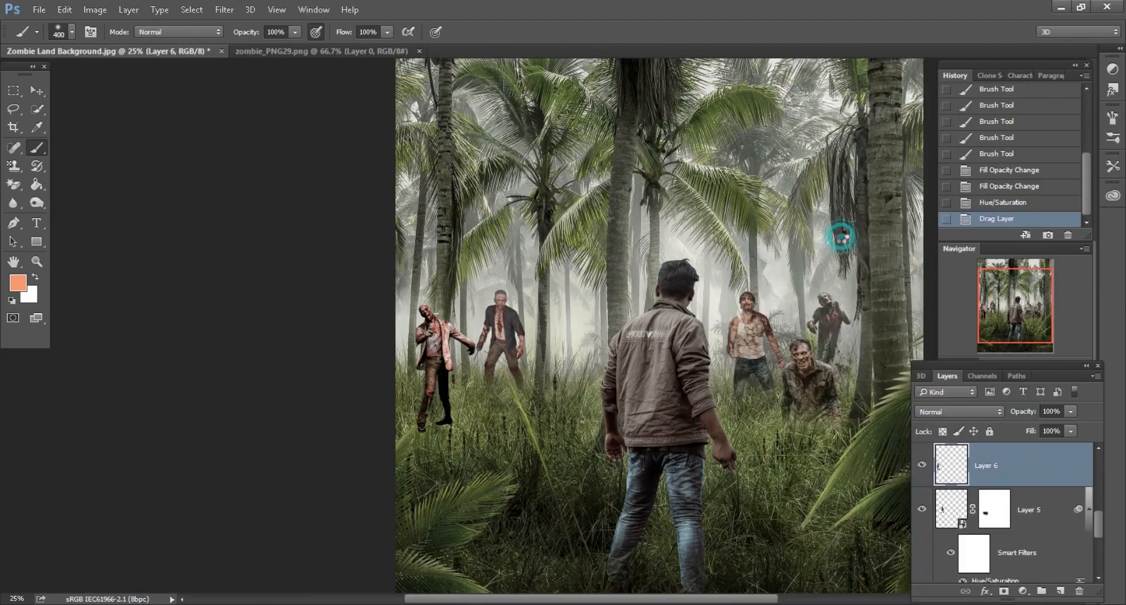
- Scale the pink-jacket zombie on Layer 6 to 71% and move it closer to the image's left edge
scroll(757, 373, left, 2)
scroll(757, 374, up, 2)
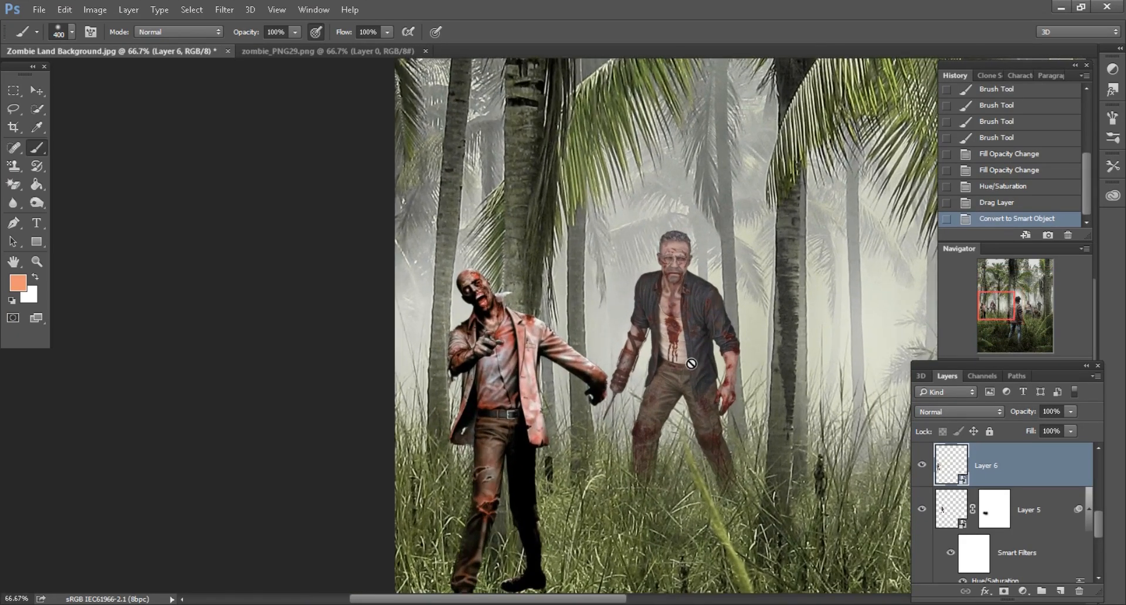
scroll(733, 374, up, 2)
drag(691, 370, 646, 394)
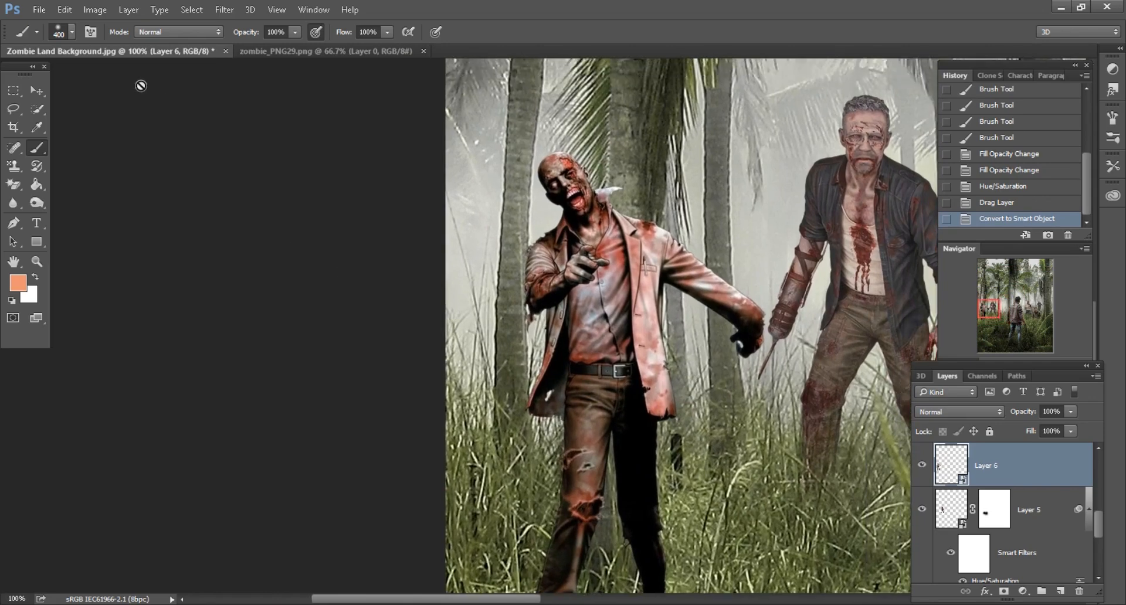
click(69, 12)
click(88, 283)
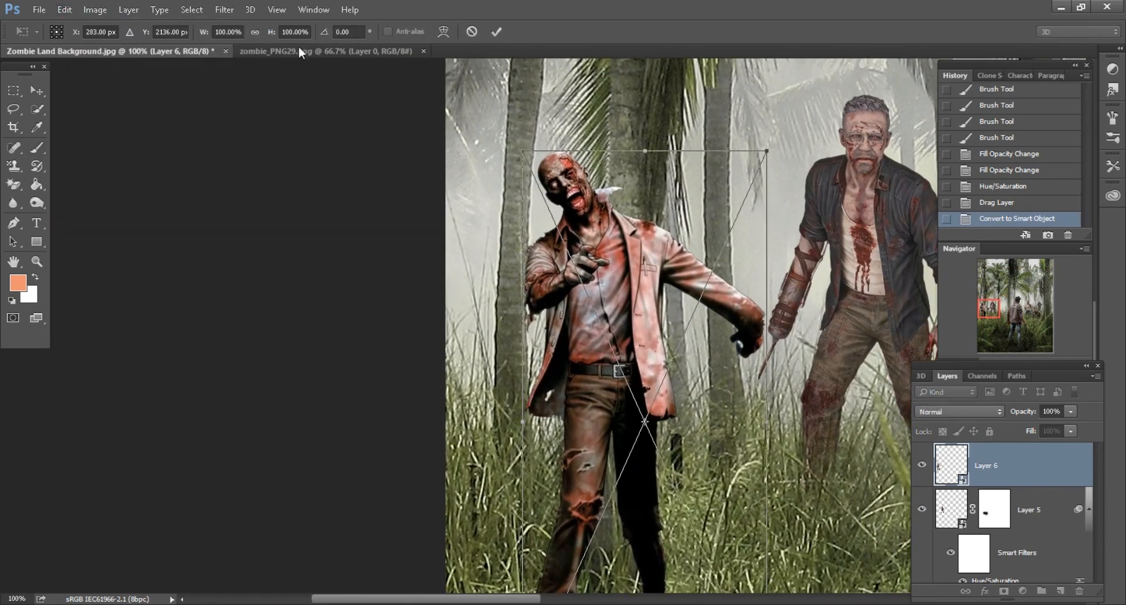
drag(269, 35, 250, 34)
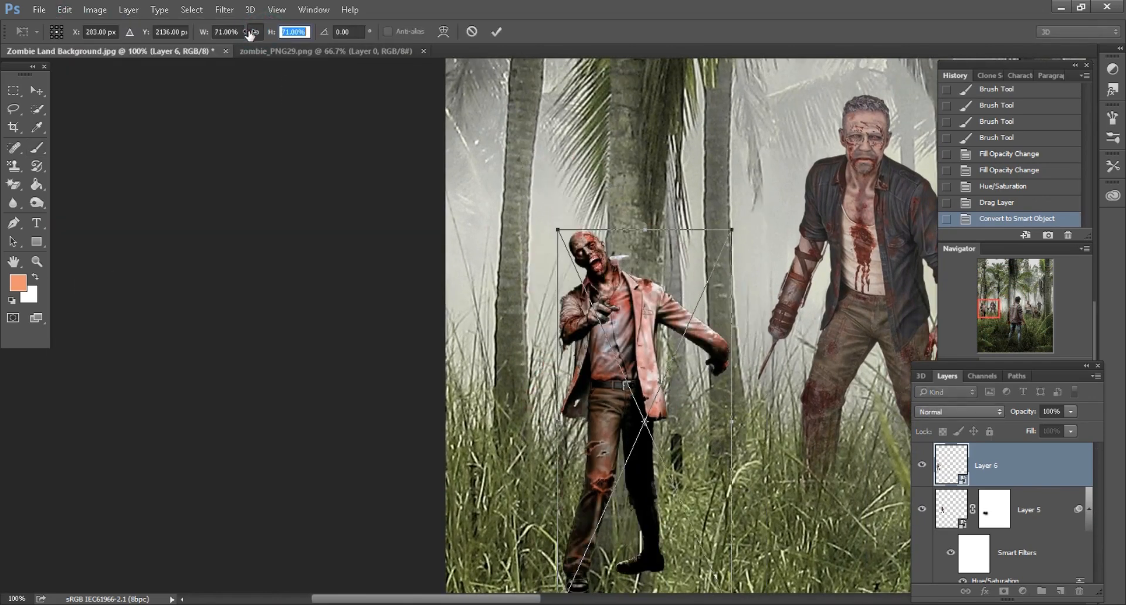
click(496, 32)
drag(620, 335, 555, 290)
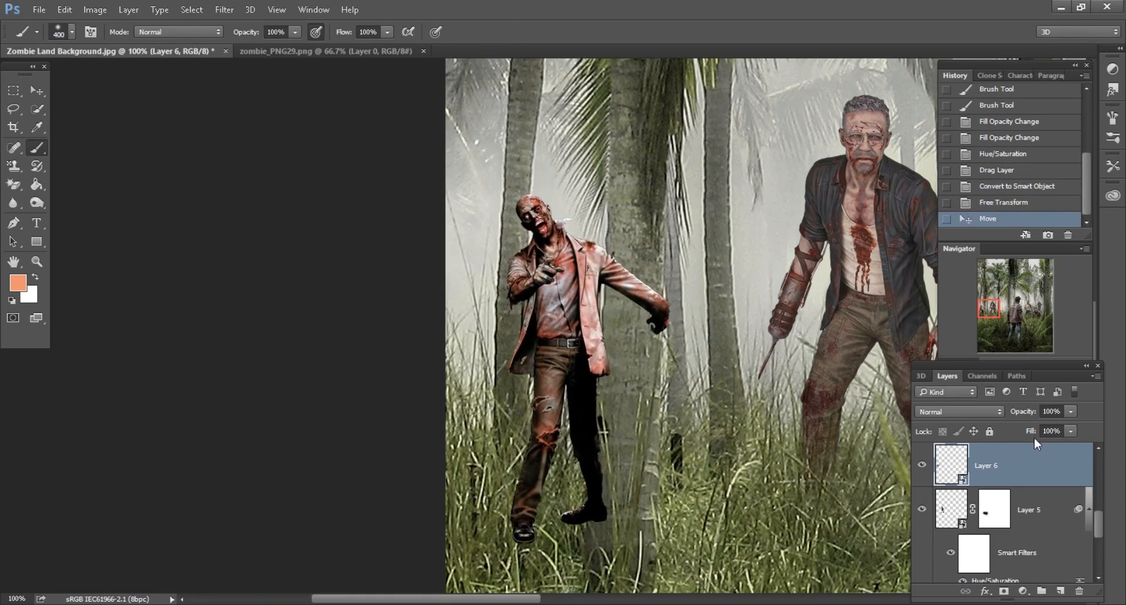
- Set the pink-jacket zombie's fill on Layer 6 to 78% and shift it slightly upward
drag(1023, 433, 1016, 432)
scroll(658, 422, down, 1)
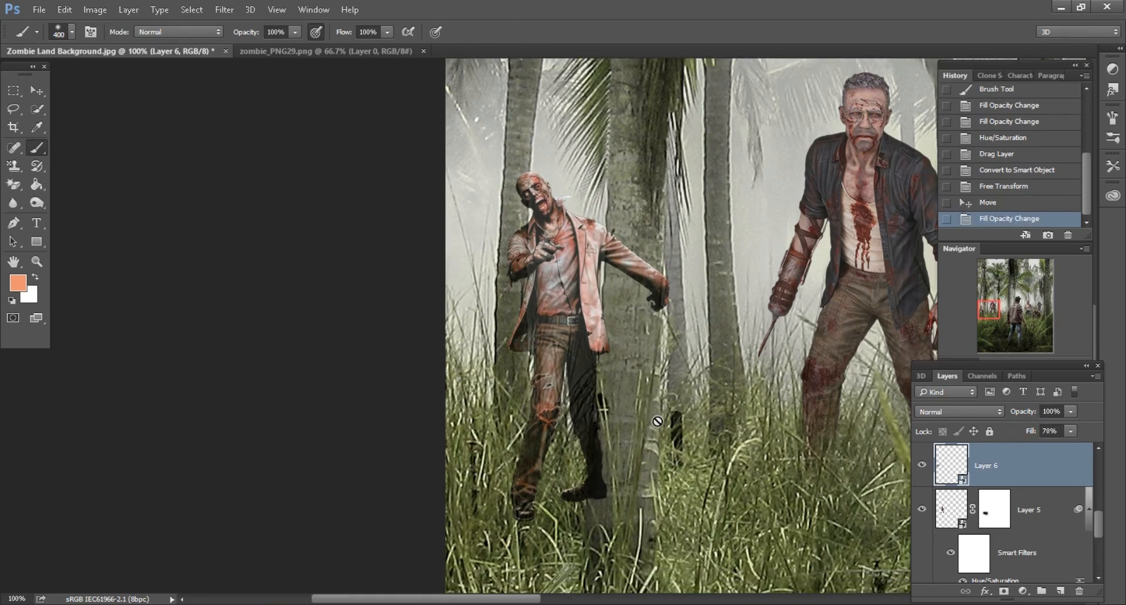
scroll(657, 422, down, 3)
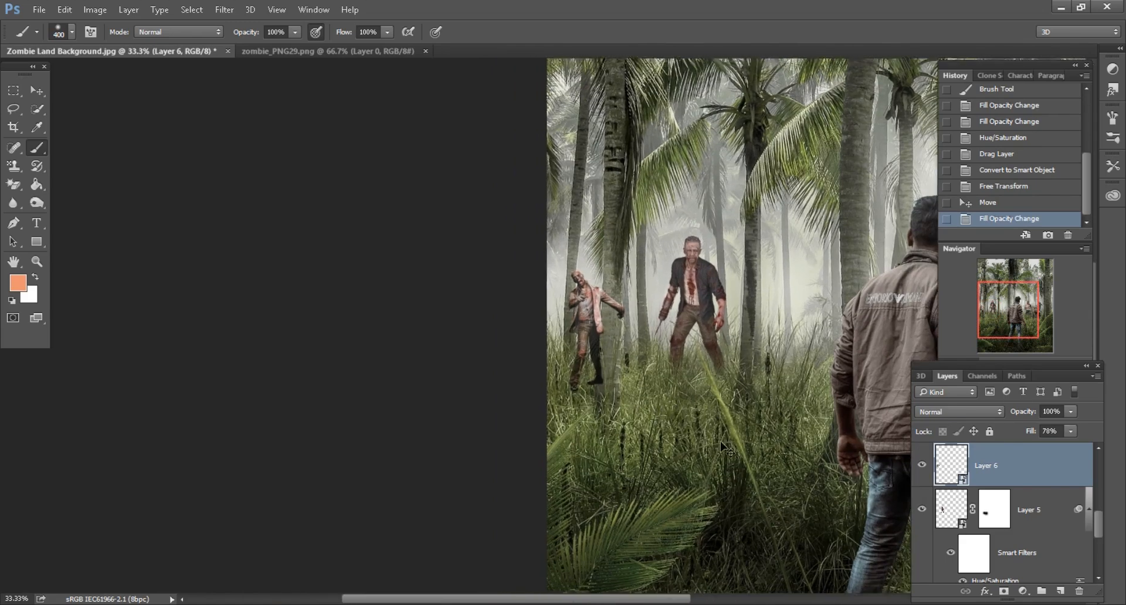
scroll(681, 434, up, 2)
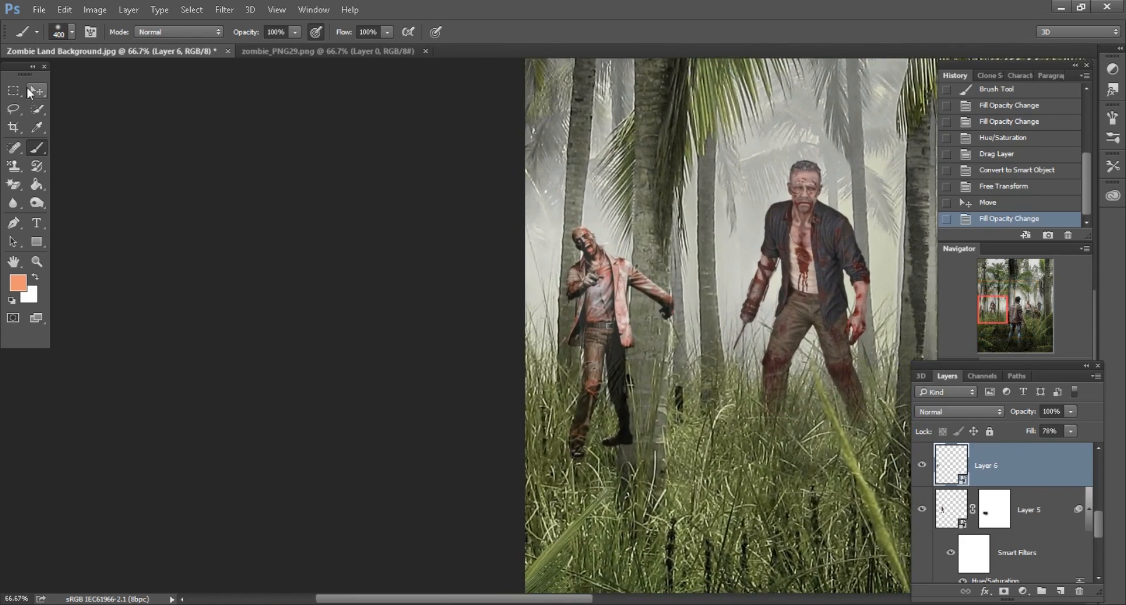
click(36, 91)
drag(596, 420, 596, 407)
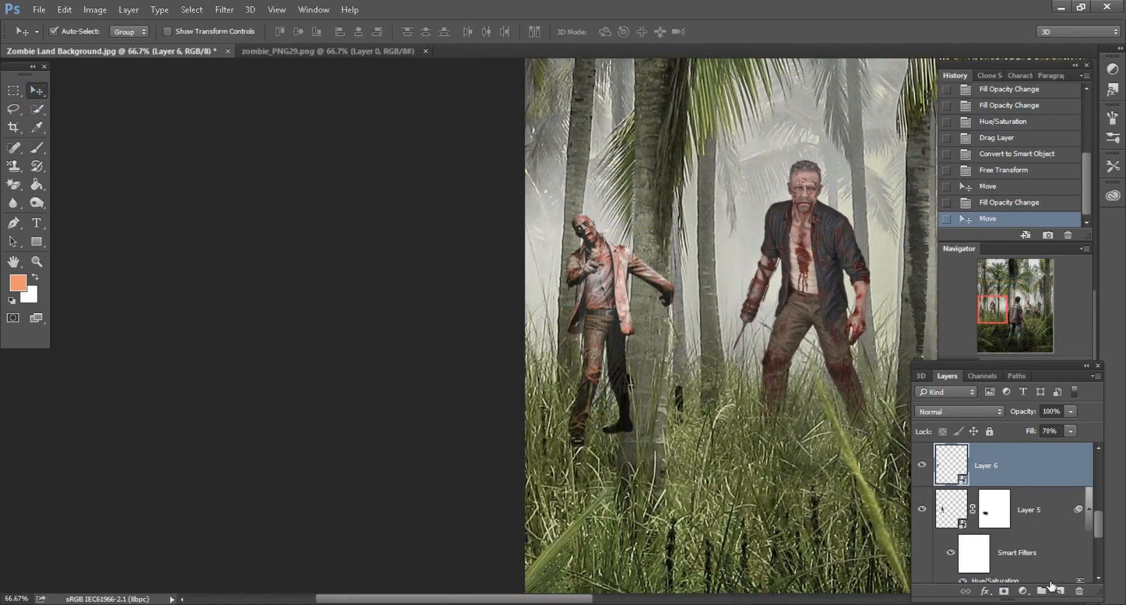
- Add a layer mask to Layer 6 and paint out the pink-jacket zombie's feet with black so they blend into the grass
click(1004, 593)
key(d)
key(x)
key(b)
scroll(631, 321, up, 1)
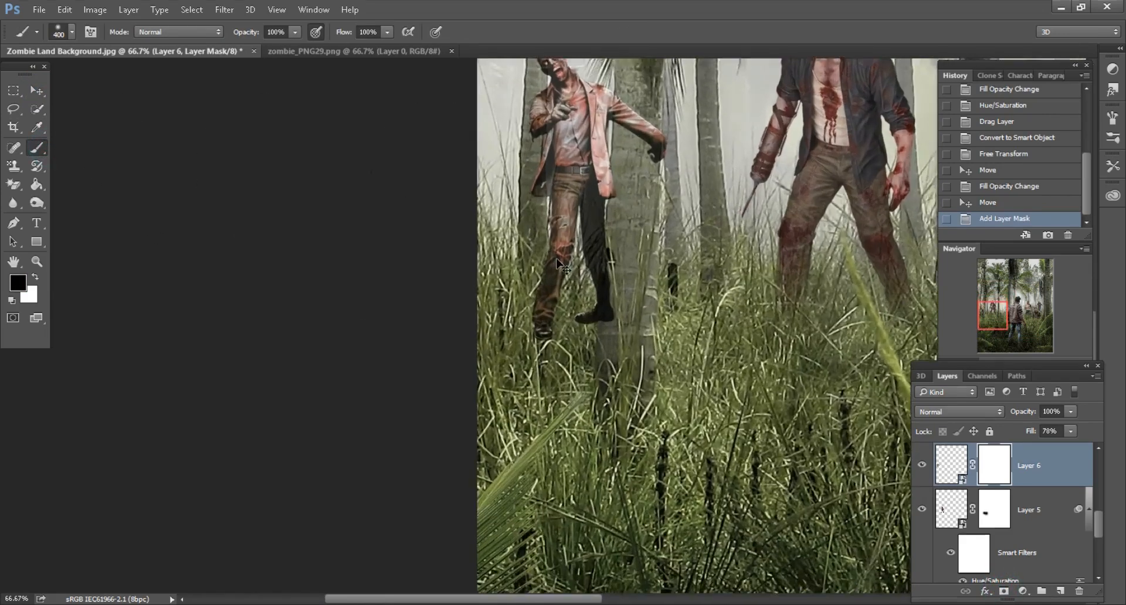
key(bracketleft)
key(bracketleft)
key(bracketleft)
key(bracketright)
click(637, 328)
click(593, 340)
click(533, 334)
click(530, 374)
click(605, 377)
click(654, 349)
- Mask out the pink-jacket zombie's outstretched arm with a small brush so it sits behind the palm trunk
scroll(654, 349, up, 4)
key(bracketleft)
key(ctrl+plus)
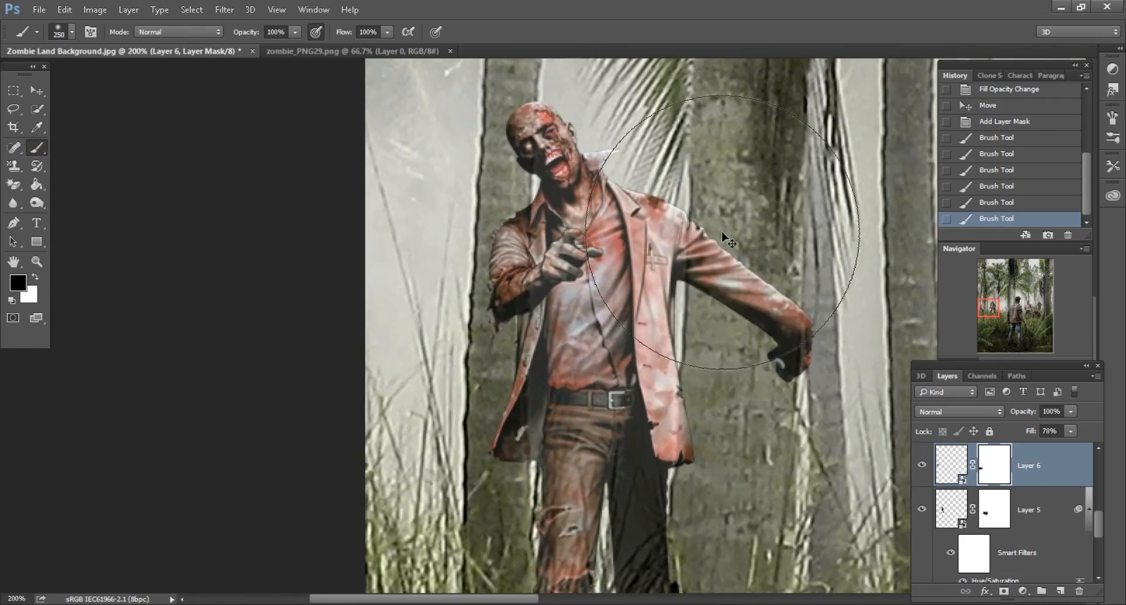
key(bracketleft)
key(bracketleft)
key(bracketleft)
key(bracketleft)
key(bracketleft)
key(bracketleft)
key(bracketleft)
key(bracketleft)
key(bracketleft)
key(bracketleft)
key(bracketleft)
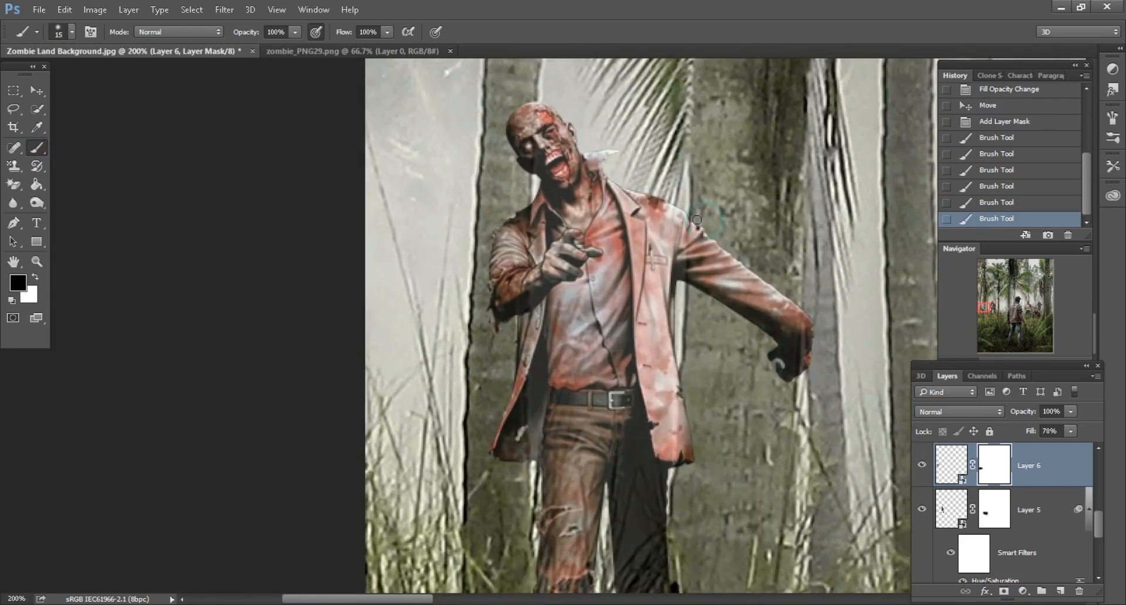
drag(692, 267, 695, 292)
key(bracketleft)
key(bracketleft)
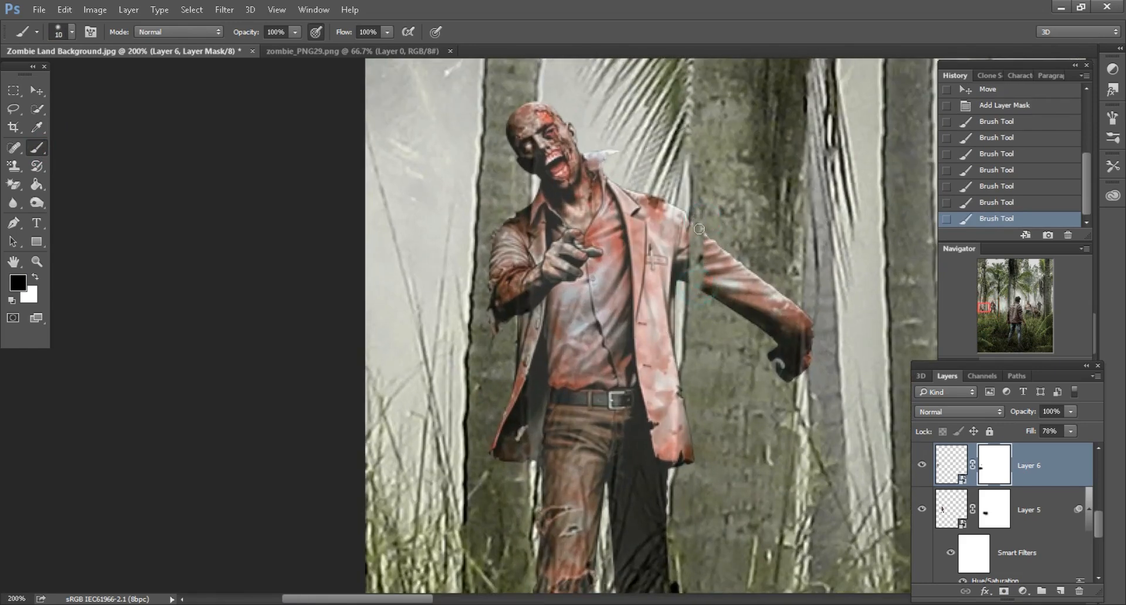
key(bracketright)
mouse_move(710, 228)
mouse_down()
mouse_move(715, 315)
mouse_move(726, 251)
mouse_move(744, 247)
mouse_move(818, 320)
mouse_move(755, 384)
mouse_up()
drag(740, 293, 739, 294)
- Lower the fill of the pink-jacket zombie on Layer 6 to 65%
key(ctrl+minus)
key(ctrl+minus)
key(ctrl+minus)
key(ctrl+minus)
key(ctrl+minus)
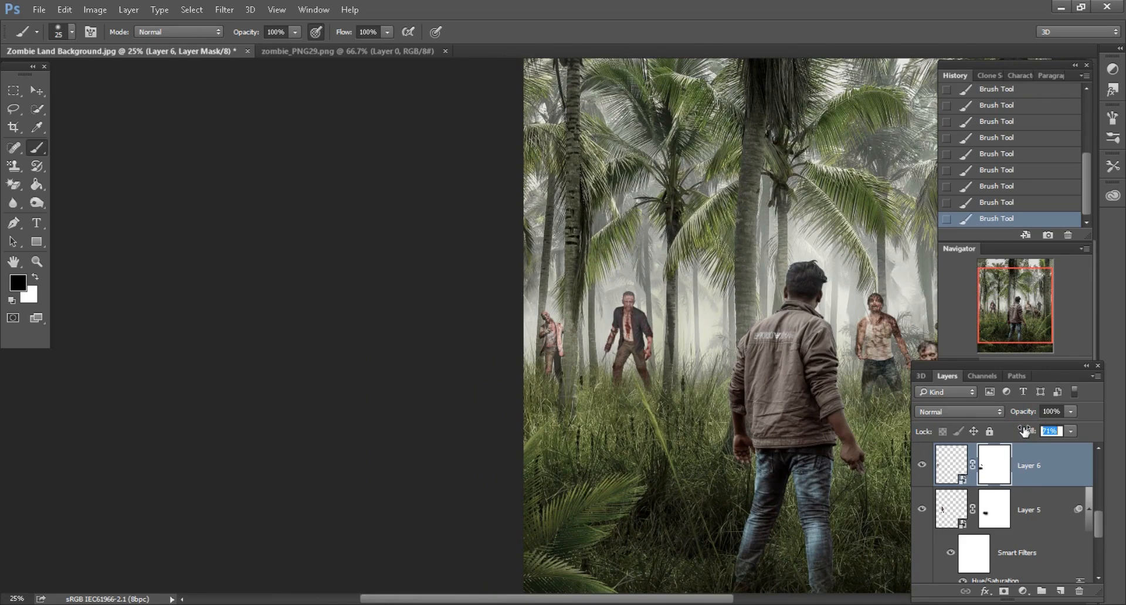
key(ctrl+minus)
key(ctrl+minus)
key(ctrl+plus)
- Close the zombie_PNG29.png source image and open zombie_PNG44.png from the Zombie Land folder
click(384, 51)
click(452, 51)
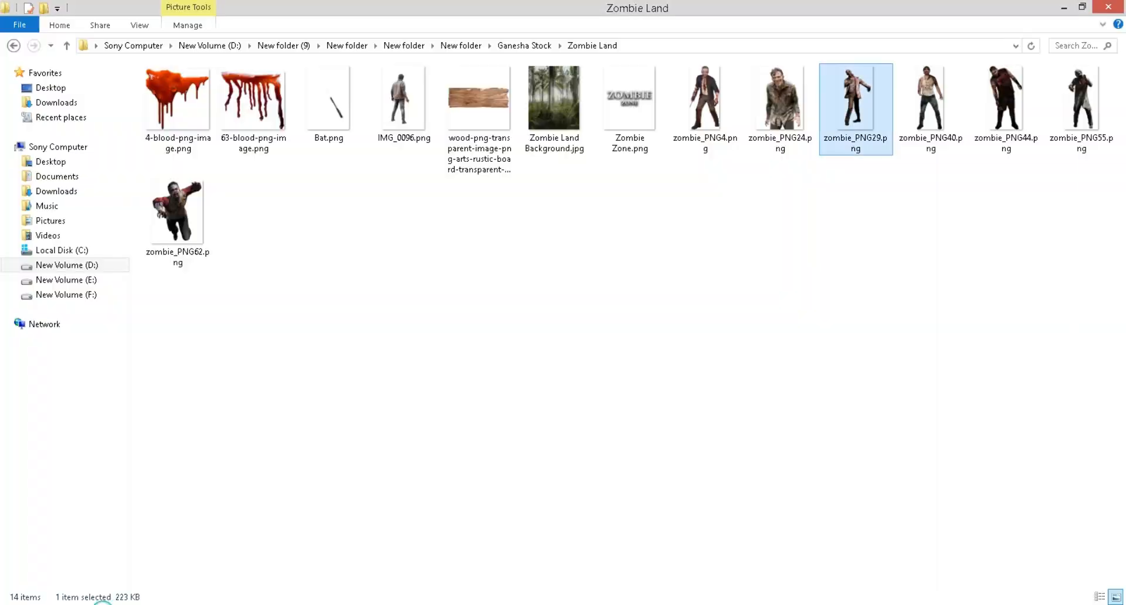
key(alt+Tab)
drag(1006, 100, 731, 36)
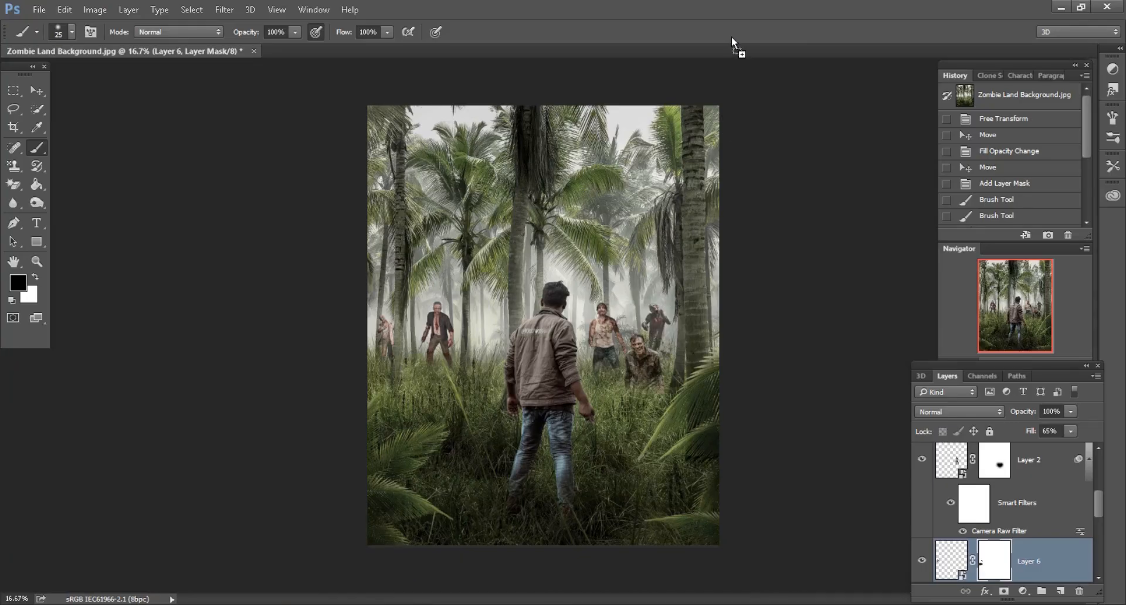
- Bring the black-shirt zombie from zombie_PNG44.png into the composite beside the man and convert its layer to a smart object
click(37, 91)
drag(530, 190, 487, 282)
right_click(1067, 463)
click(849, 253)
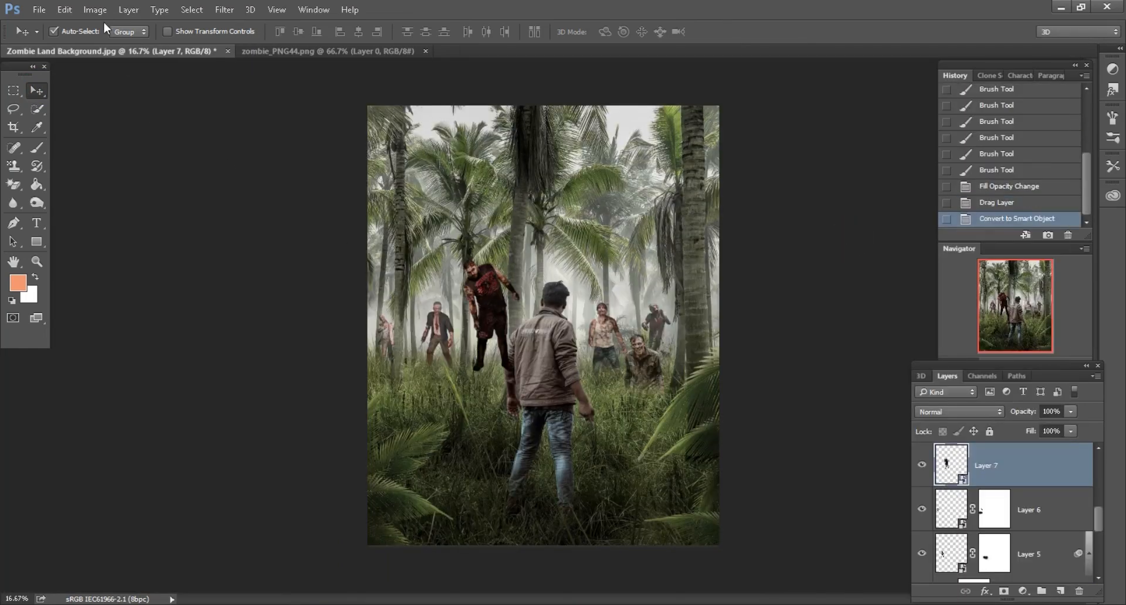
- Scale down the black-shirt zombie on Layer 7 and lower it toward the grass to the man's left
click(65, 10)
click(84, 281)
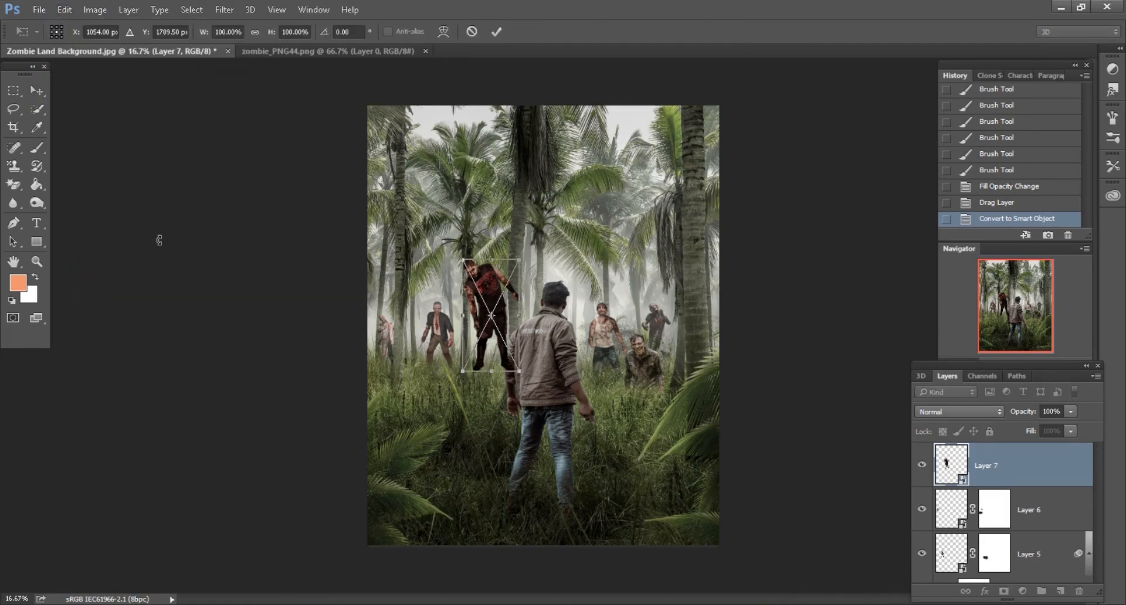
mouse_move(270, 32)
mouse_down()
mouse_move(260, 33)
mouse_move(276, 36)
mouse_up()
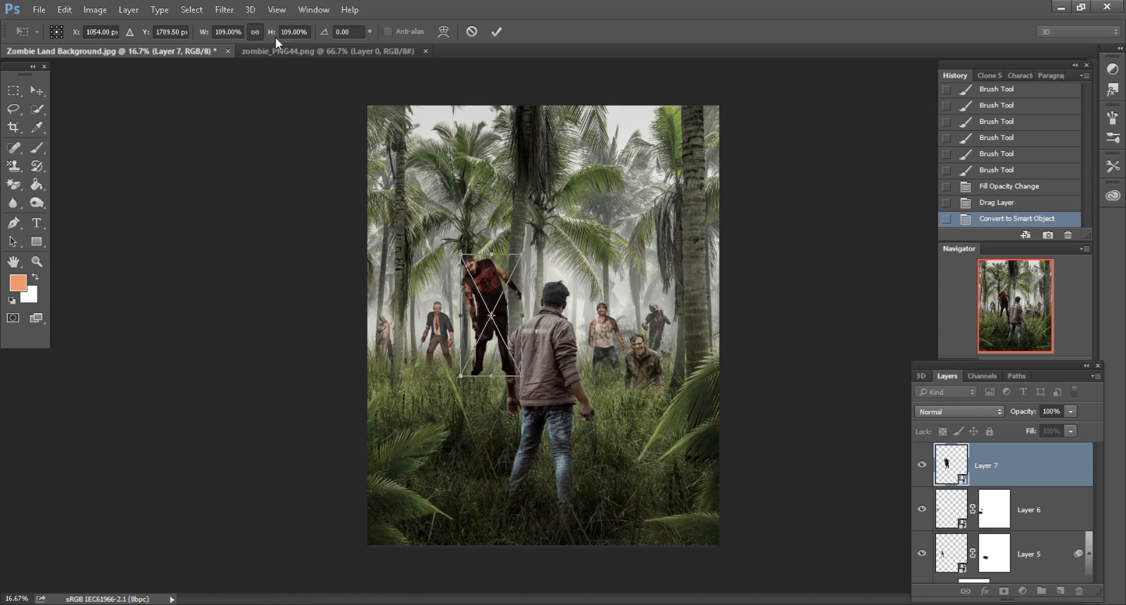
key(ctrl+plus)
key(Down)
key(Down)
key(Down)
key(Down)
key(Down)
key(Down)
key(Down)
key(Down)
key(Down)
key(Down)
key(Down)
key(Down)
key(Down)
key(Down)
key(Down)
key(Down)
key(Down)
key(Down)
key(Down)
key(Down)
key(Return)
click(497, 31)
drag(499, 322, 503, 359)
key(ctrl+plus)
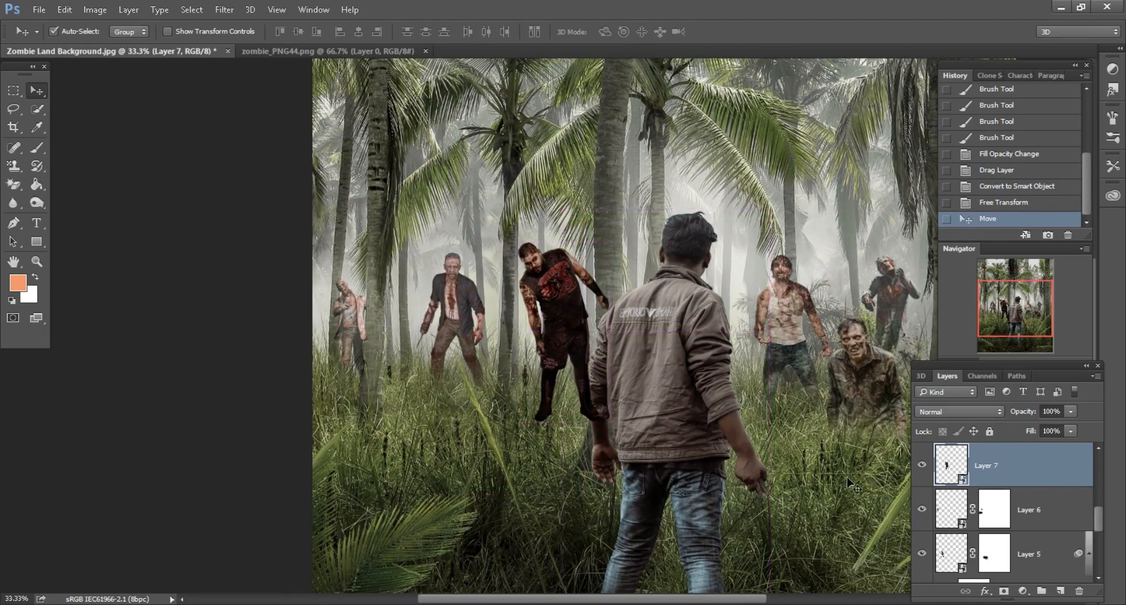
- Place Layer 7 directly above the Background and give it a layer mask and an 85% fill
drag(1002, 469, 1006, 532)
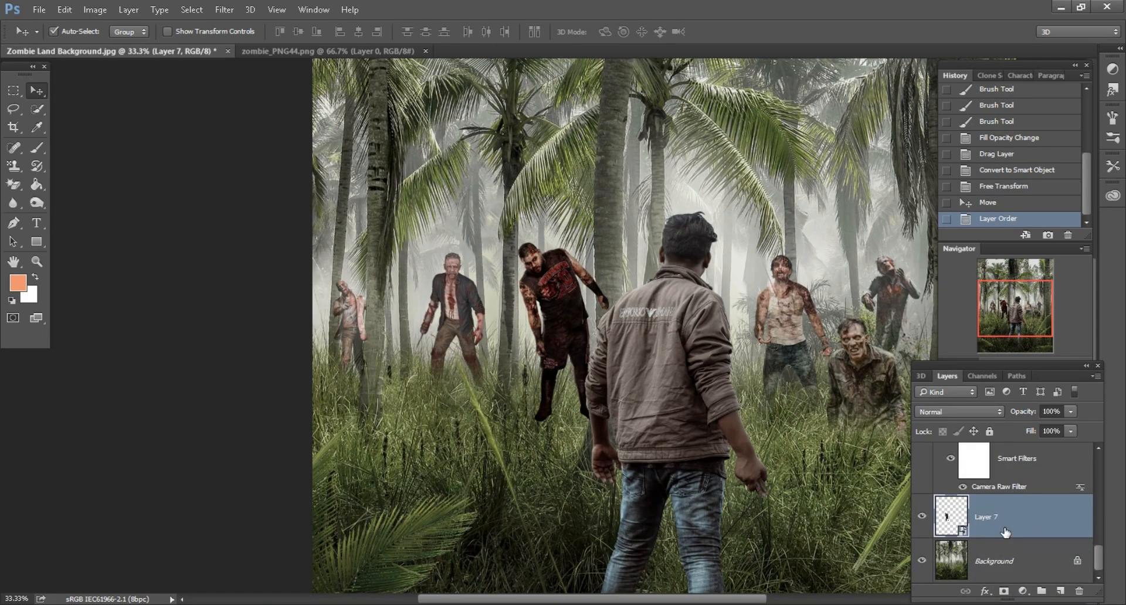
click(1004, 592)
key(ctrl+plus)
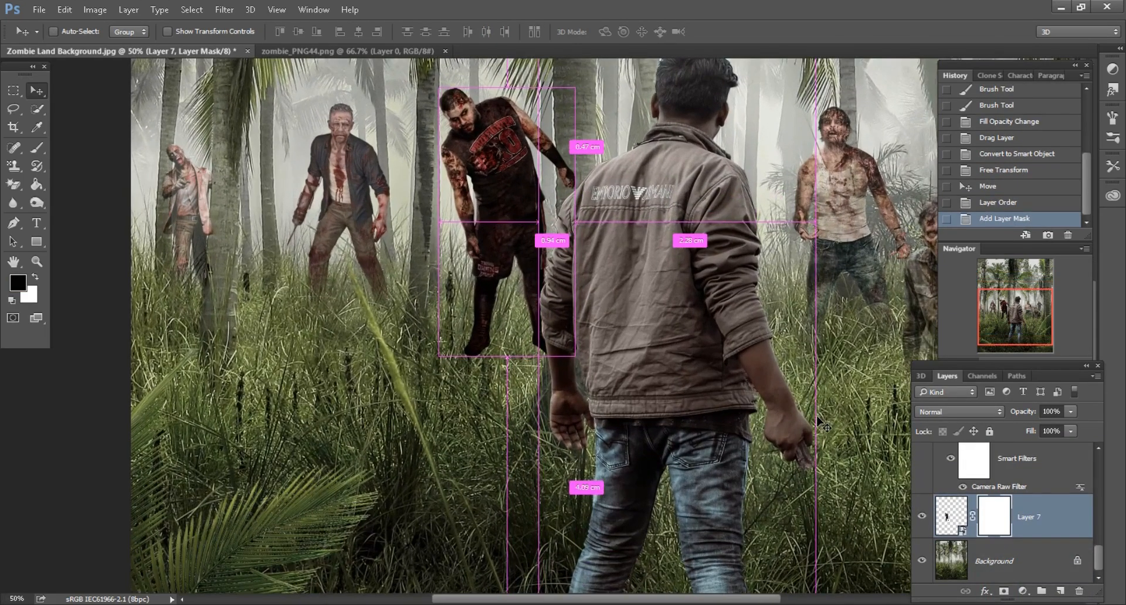
drag(1021, 430, 1022, 431)
- Paint black on the Layer 7 mask with a size 400 brush to fade the black-shirt zombie's feet into the grass
click(37, 148)
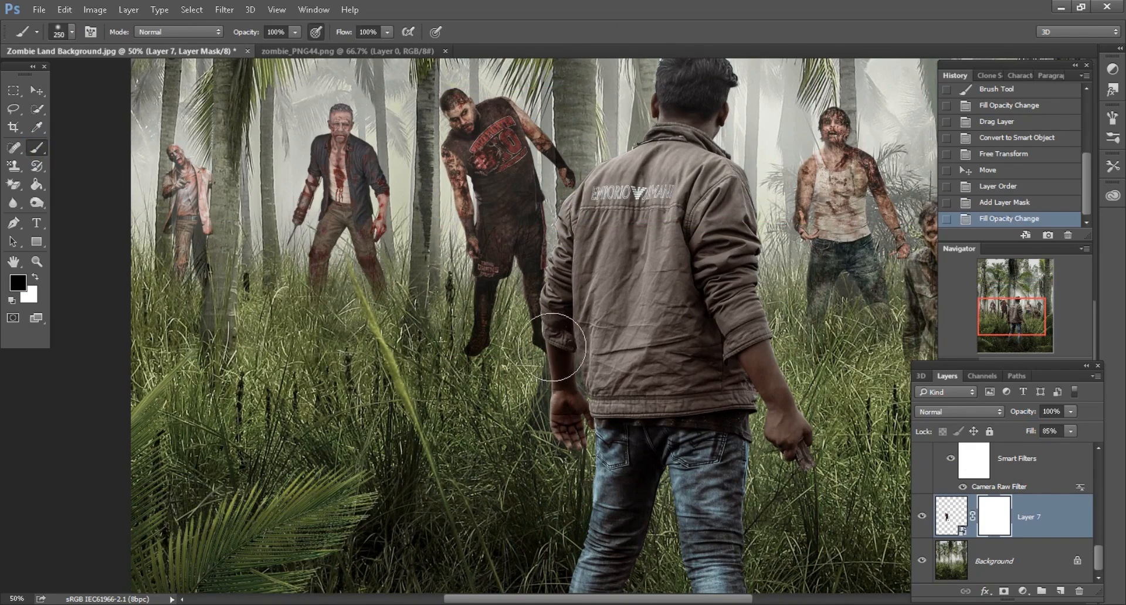
key(])
click(550, 349)
click(462, 377)
click(461, 384)
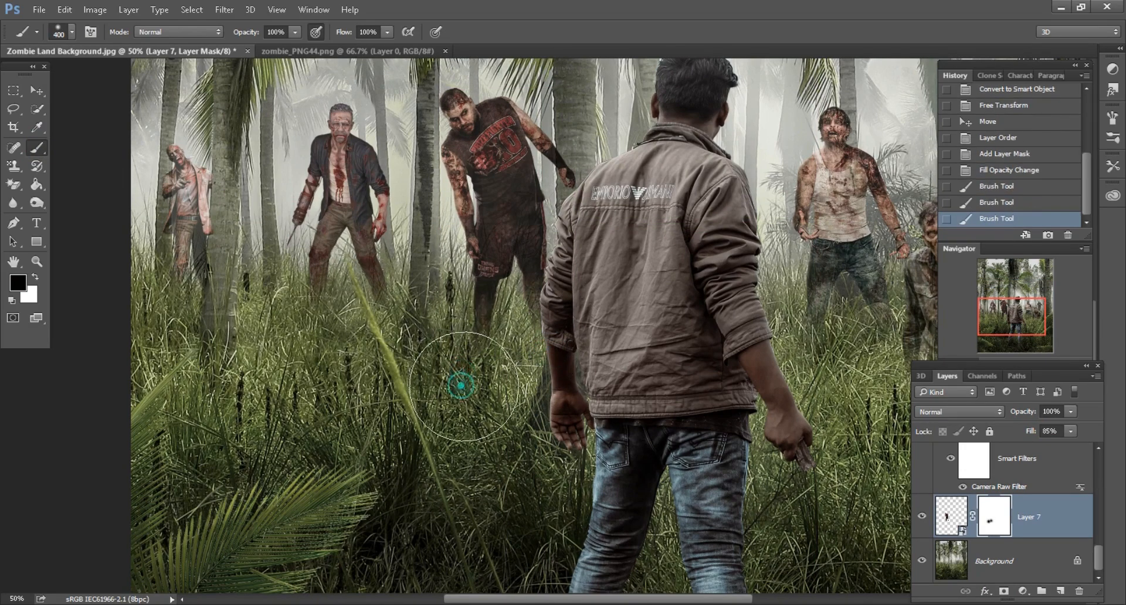
- Mask out the black-shirt zombie's outstretched hand with a size 30 brush so it sits behind the palm trunk
scroll(633, 347, up, 3)
scroll(633, 347, up, 1)
key([)
key([)
key([)
scroll(591, 302, up, 1)
key([)
key([)
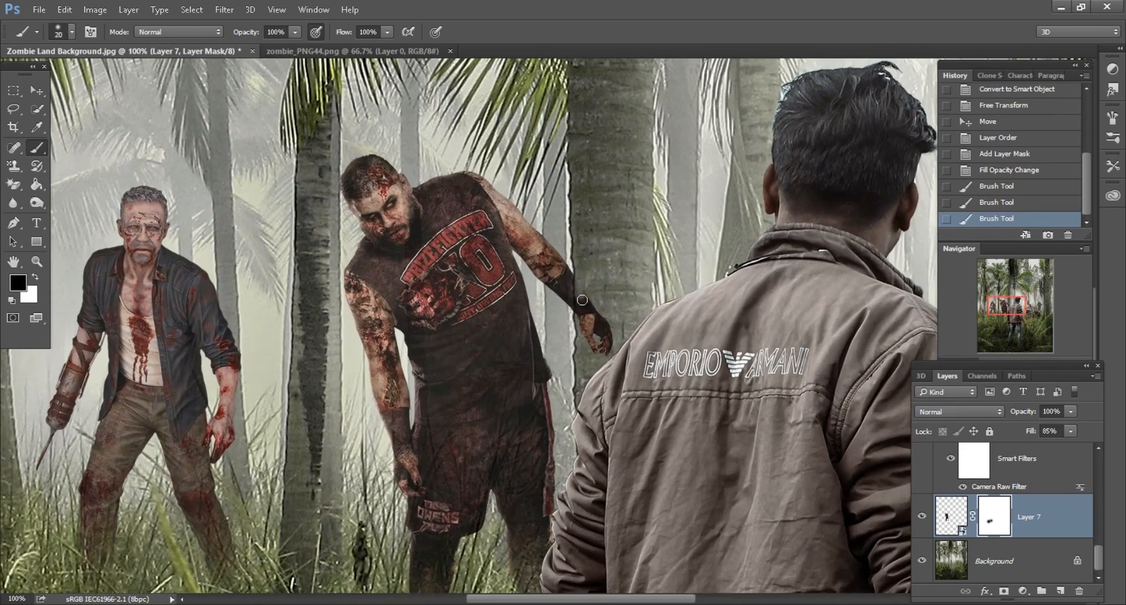
key(])
click(593, 331)
drag(610, 339, 613, 311)
- Close the zombie_PNG44.png source image and open zombie_PNG62.png from the Zombie Land folder
key(ctrl+minus)
key(ctrl+minus)
key(ctrl+minus)
key(ctrl+minus)
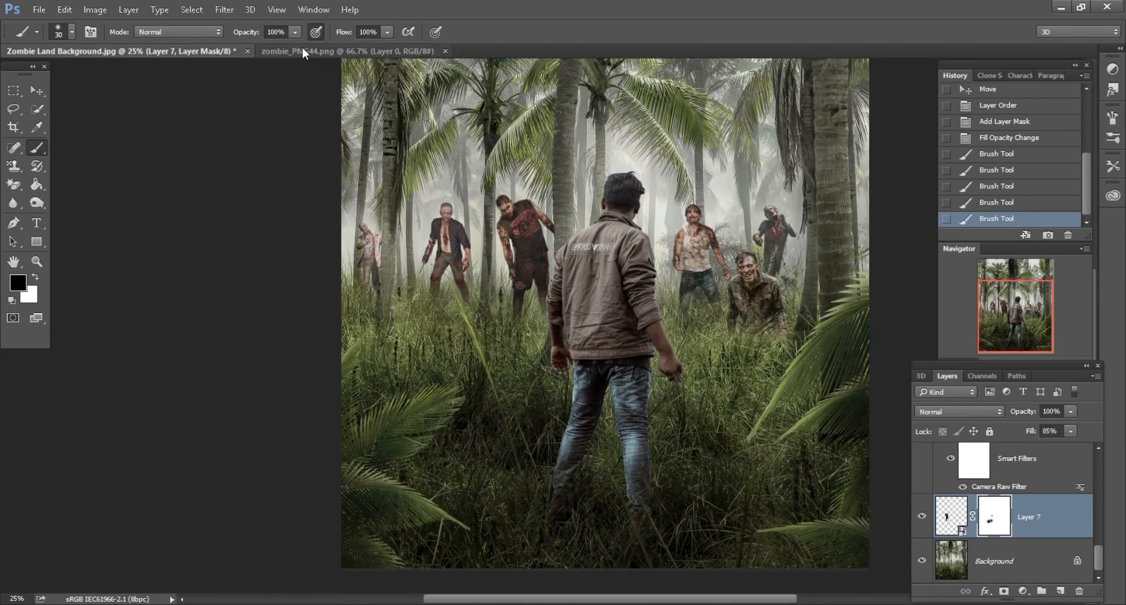
click(302, 51)
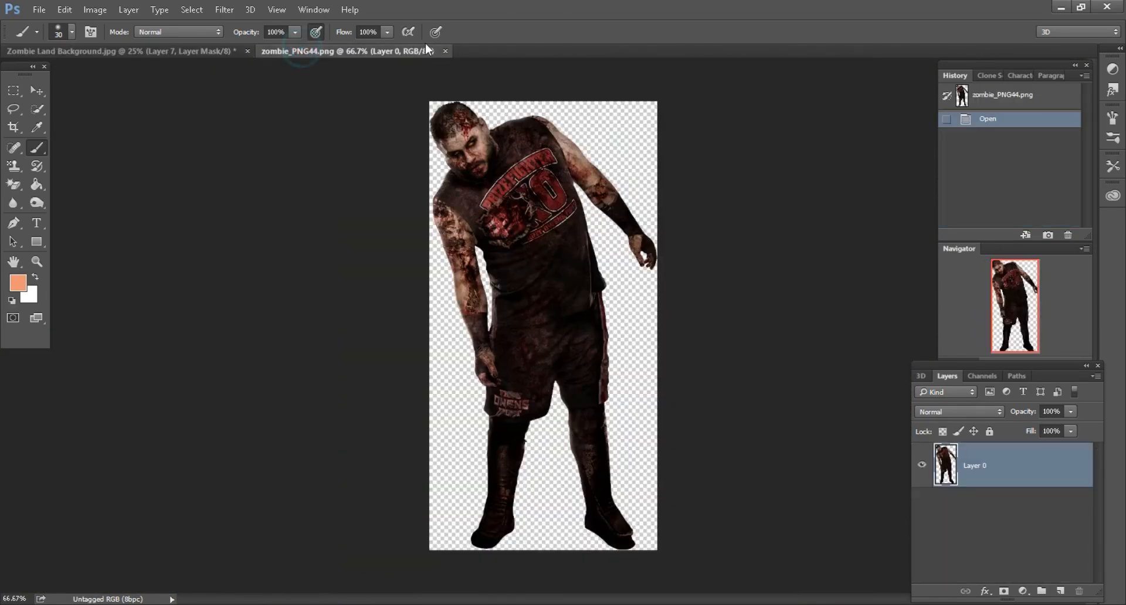
click(445, 51)
key(d)
click(36, 89)
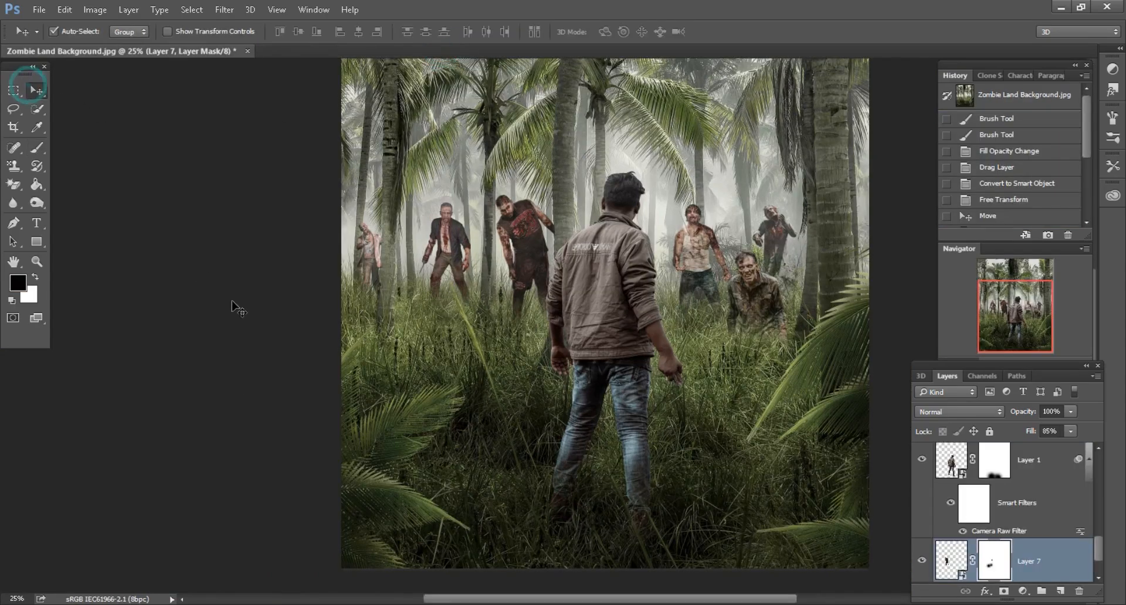
key(alt+Tab)
drag(176, 256, 684, 47)
- Bring the red-sleeved zombie from zombie_PNG62.png into the composite and convert its layer to a smart object
drag(497, 135, 673, 394)
right_click(1003, 461)
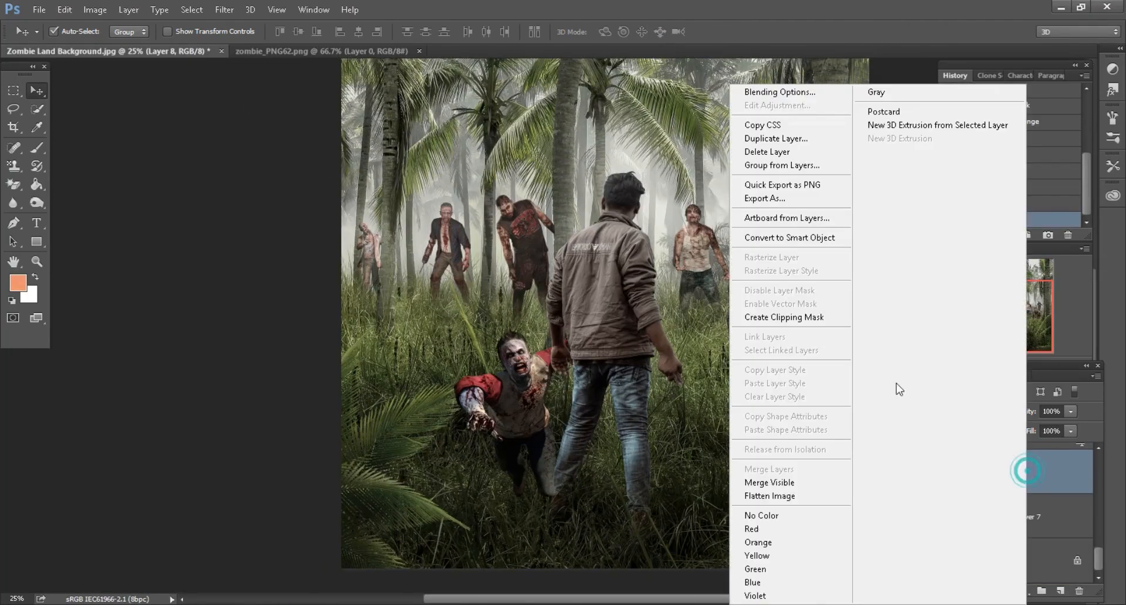
click(813, 239)
- Move the red-sleeved zombie on Layer 8 up beside the man and scale it down proportionally
drag(633, 384, 609, 288)
scroll(610, 289, down, 2)
scroll(616, 296, left, 1)
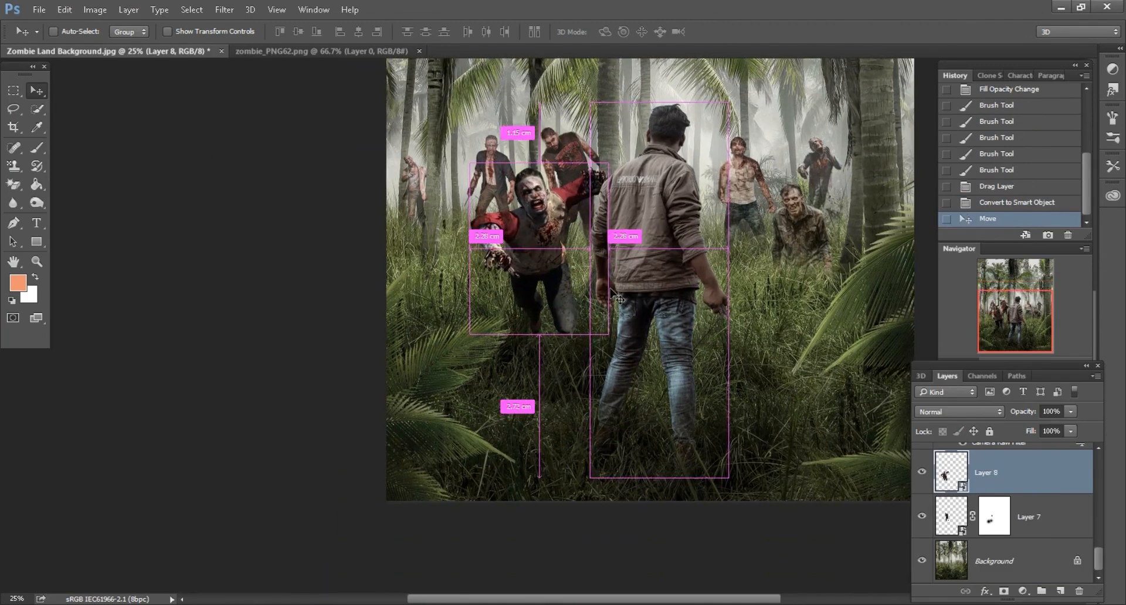
scroll(614, 295, left, 1)
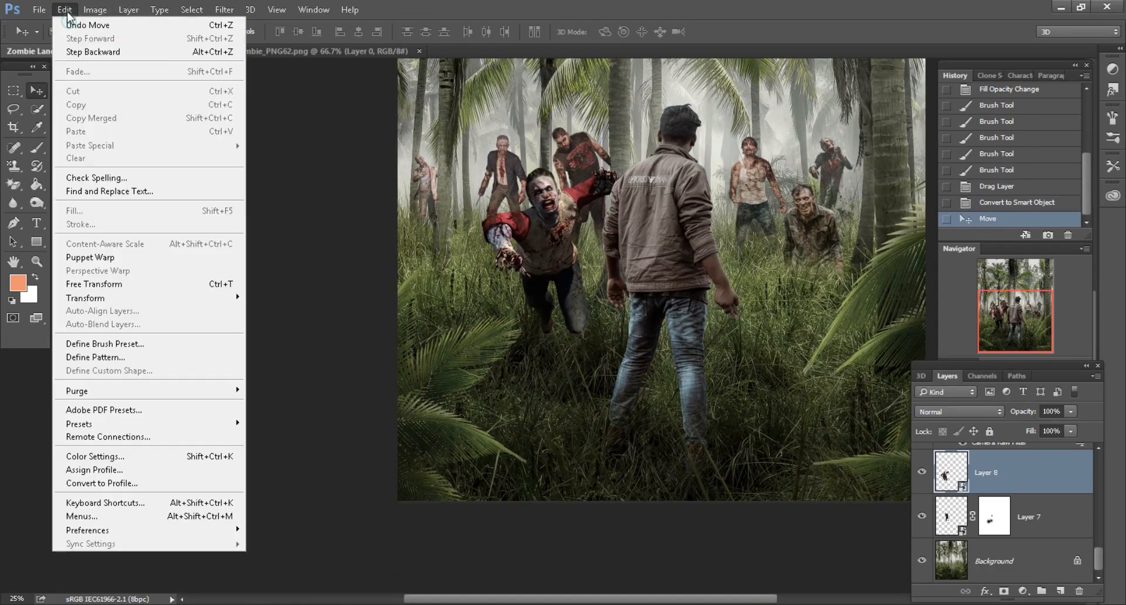
click(94, 284)
drag(271, 35, 259, 35)
key(Return)
key(Return)
drag(673, 241, 655, 267)
- Move Layer 8 directly above Layer 2 and position the red-sleeved zombie in the grass near the left palm fronds
drag(1015, 470, 1013, 463)
scroll(590, 377, down, 1)
drag(531, 281, 496, 240)
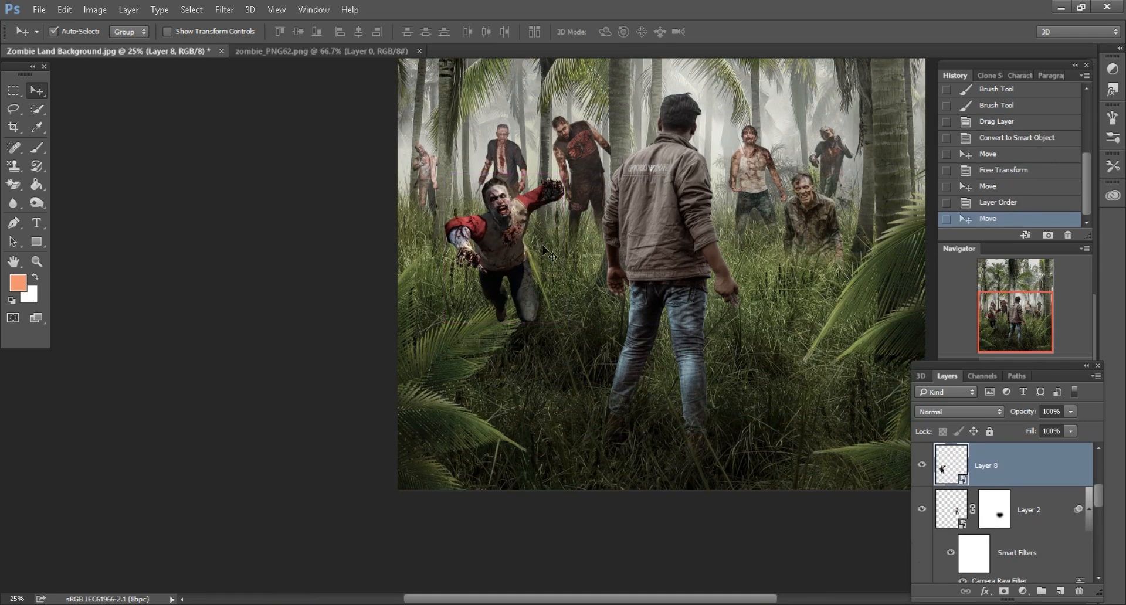
scroll(541, 246, up, 1)
drag(506, 239, 503, 232)
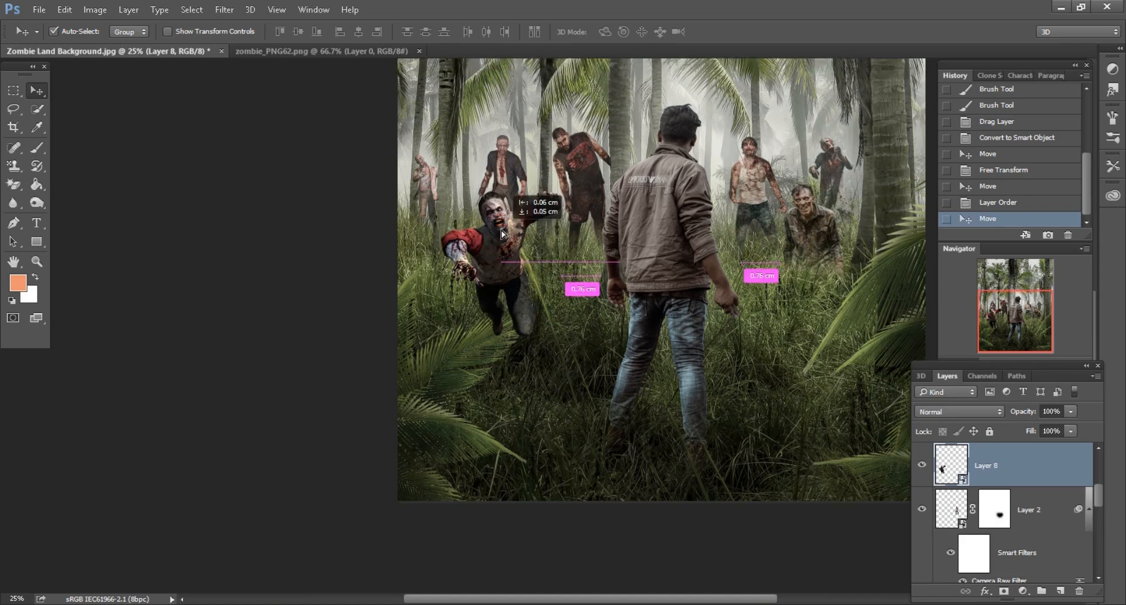
- Scale the red-sleeved zombie on Layer 8 down to 72% proportionally and nudge it in the grass
click(64, 10)
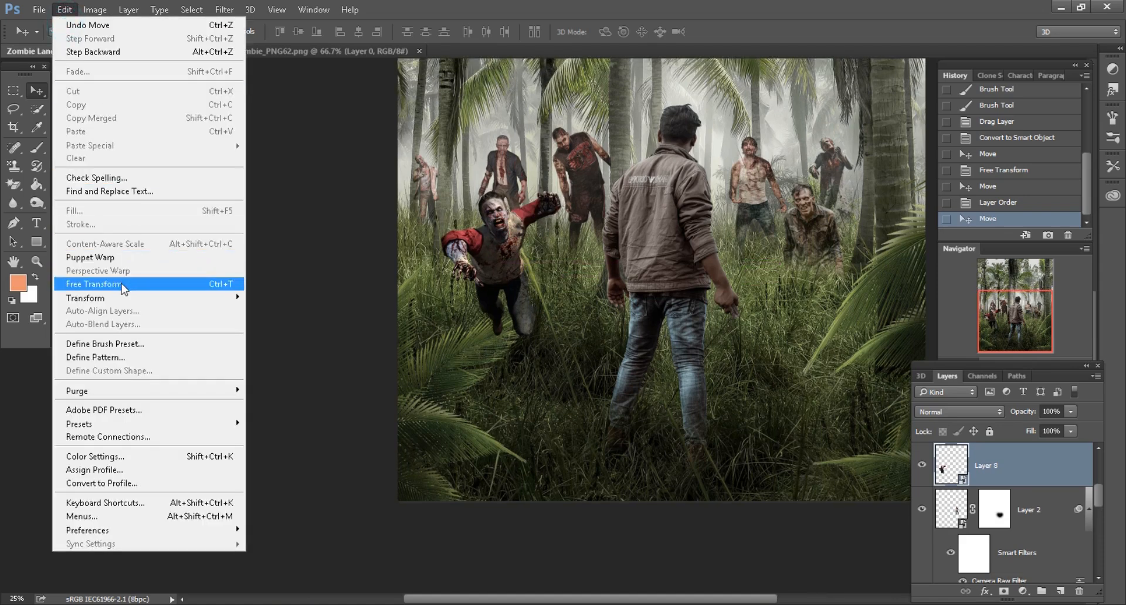
click(94, 284)
drag(272, 32, 261, 33)
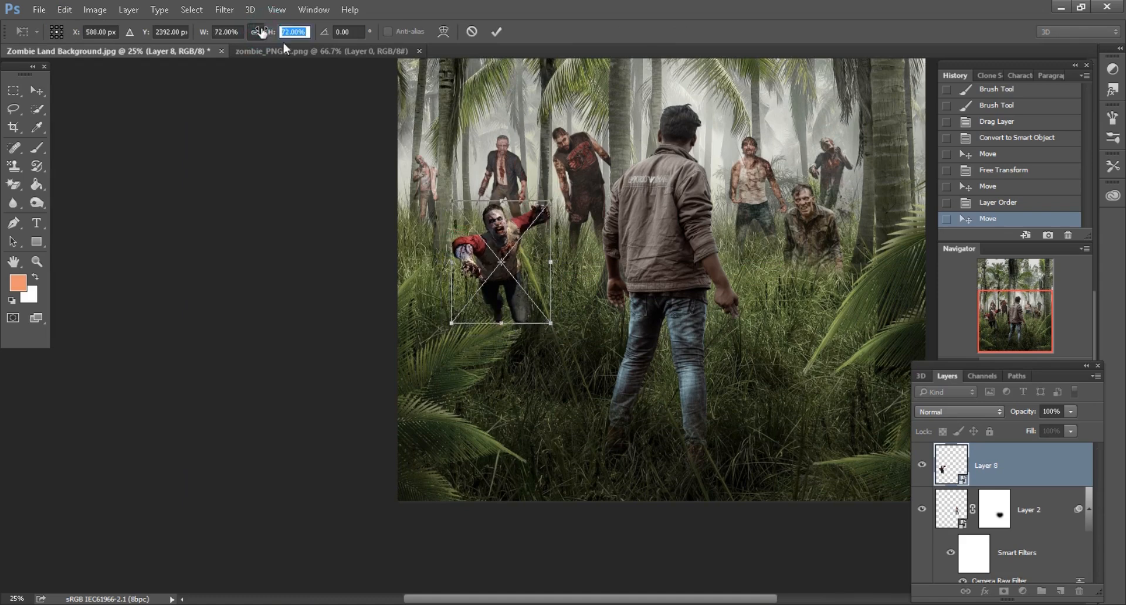
click(497, 34)
drag(509, 238, 515, 239)
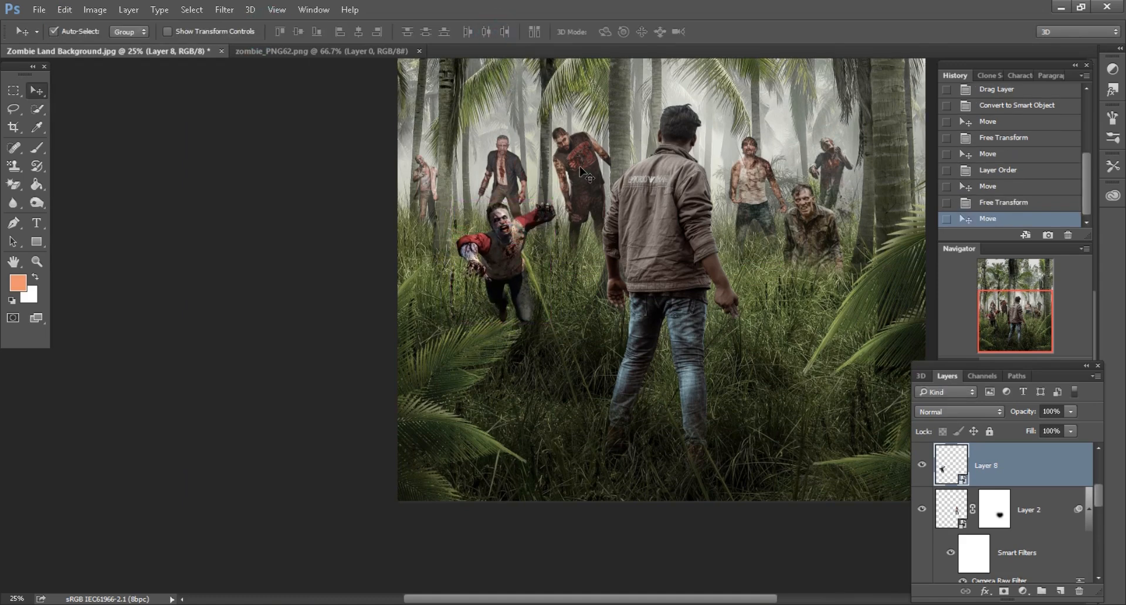
- Scale the dark-shirted zombie on Layer 7 down to 88% proportionally and nudge it beside the man
click(579, 168)
click(921, 518)
click(921, 518)
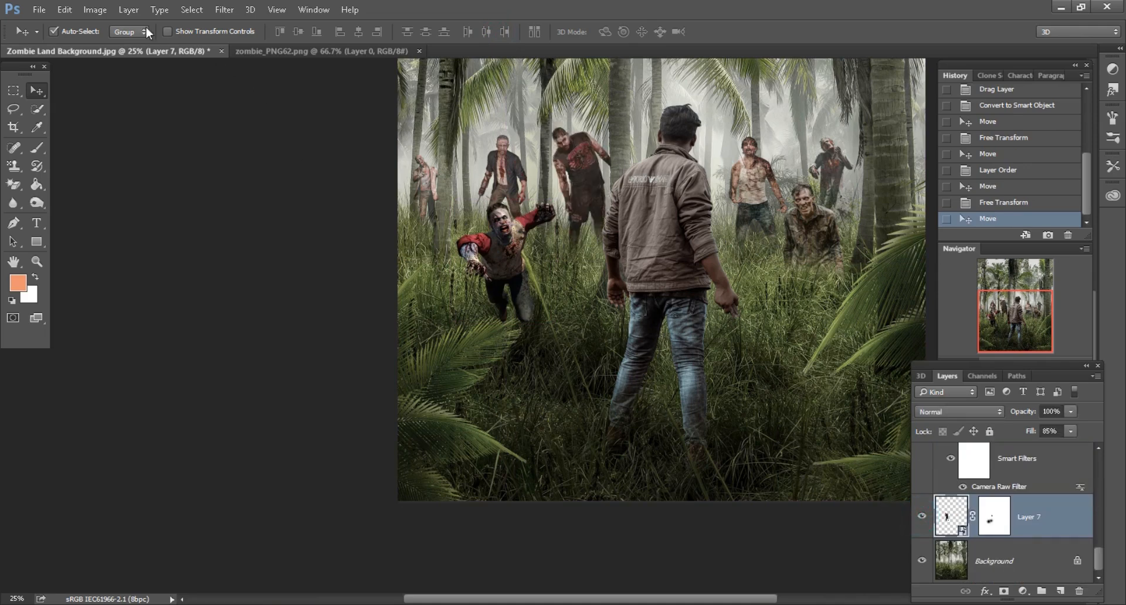
click(64, 10)
click(110, 284)
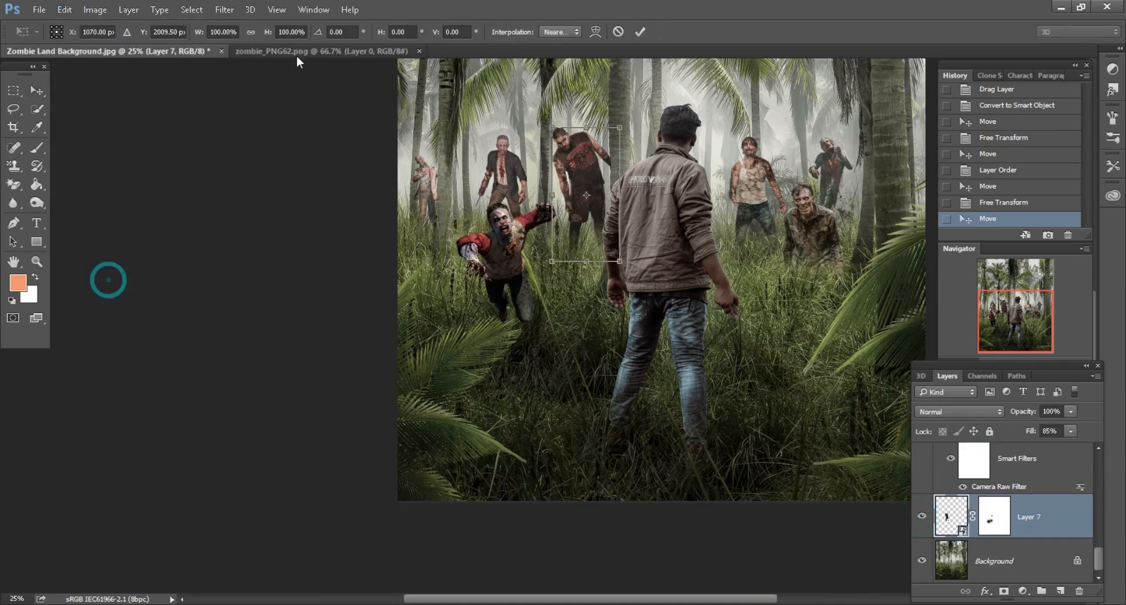
click(273, 32)
drag(272, 33, 264, 33)
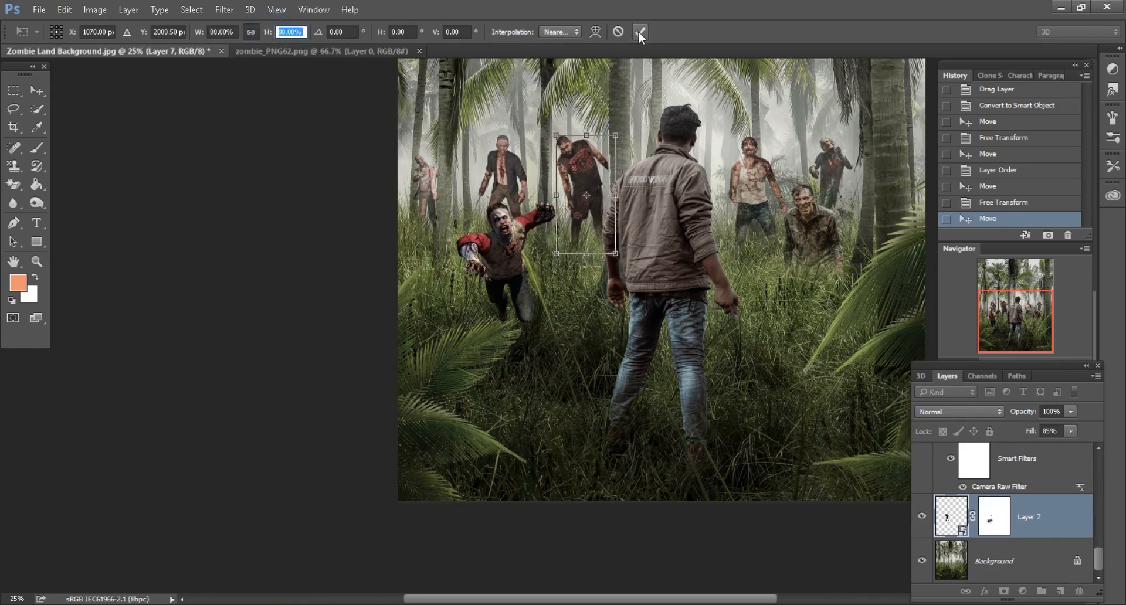
click(640, 32)
drag(672, 267, 674, 268)
- Shift the red-sleeved zombie slightly toward the man and set Layer 8's fill to 87%
key(ctrl+minus)
key(ctrl+plus)
key(ctrl+plus)
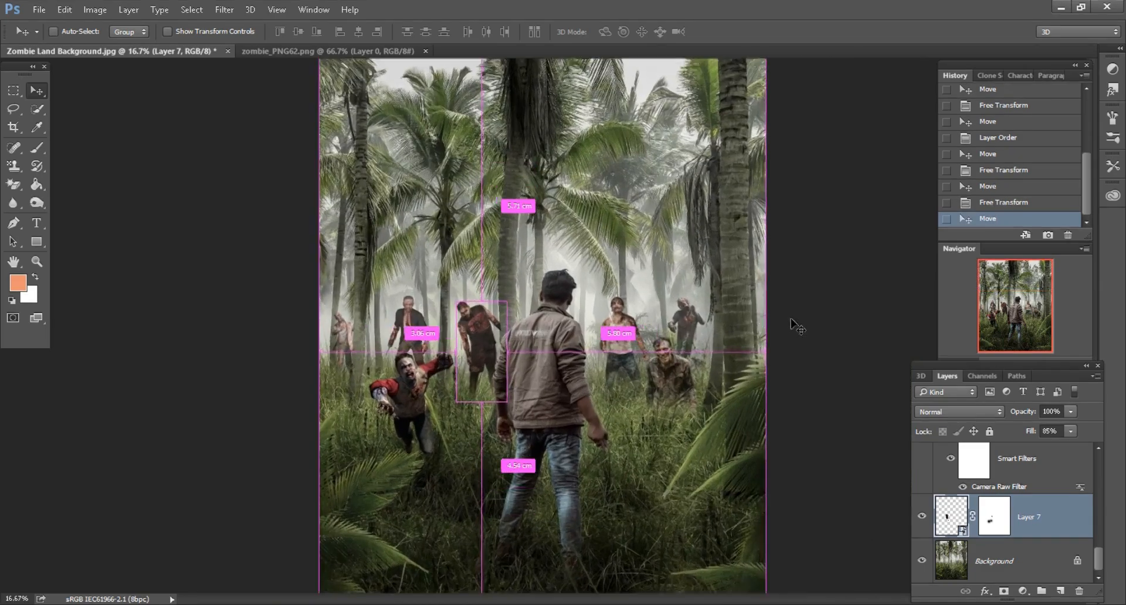
key(ctrl+plus)
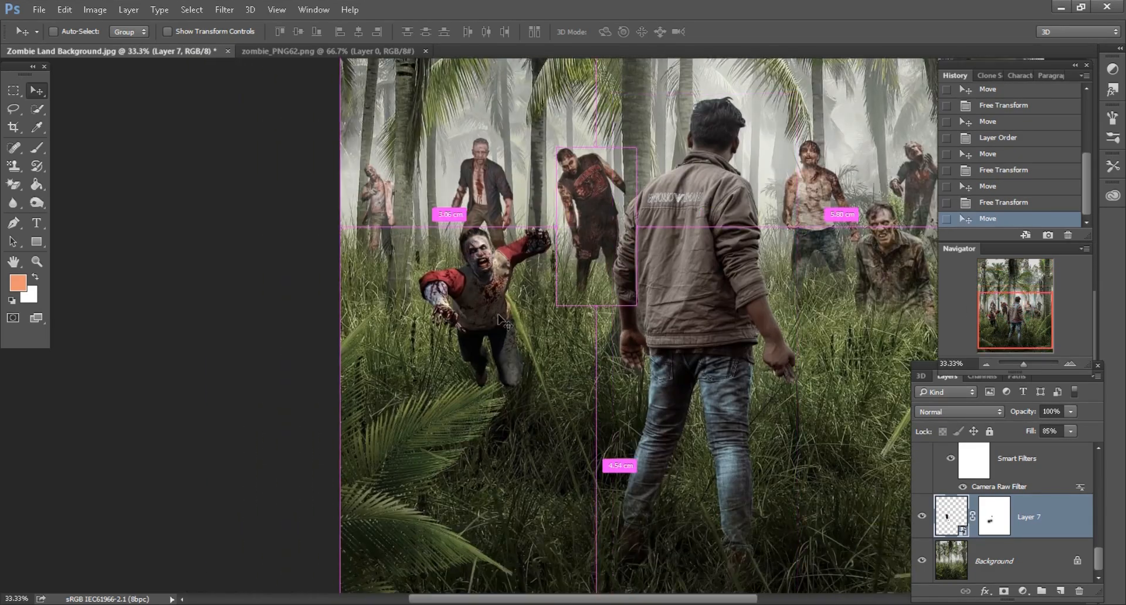
drag(484, 287, 491, 289)
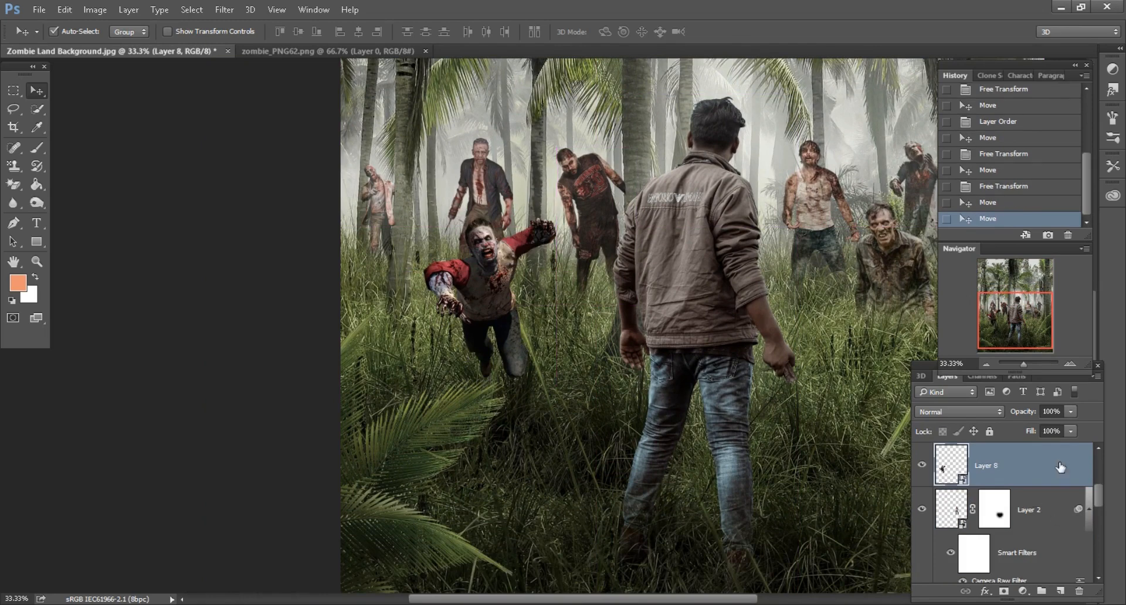
drag(1032, 433, 1030, 432)
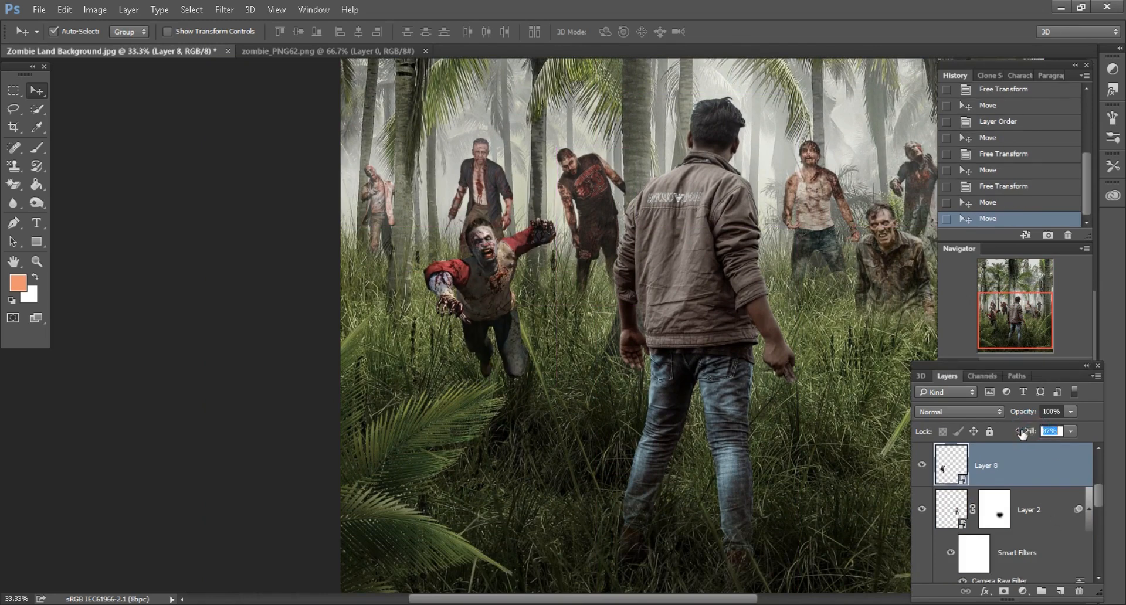
- Add a layer mask to Layer 8 and paint black with a large soft brush to blend the zombie's lower legs into the grass
click(1005, 592)
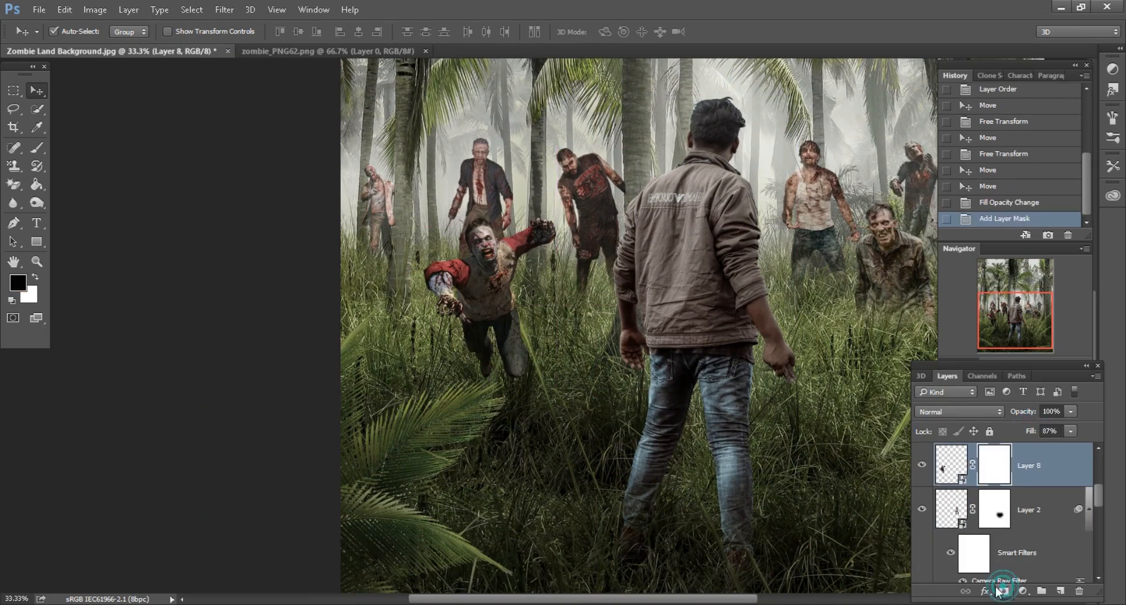
click(36, 148)
key(ctrl+plus)
key(bracketright)
key(bracketright)
key(bracketright)
key(bracketright)
key(bracketright)
key(bracketright)
key(bracketright)
key(bracketright)
key(bracketright)
key(bracketright)
key(bracketright)
key(bracketright)
key(bracketright)
key(bracketright)
key(bracketright)
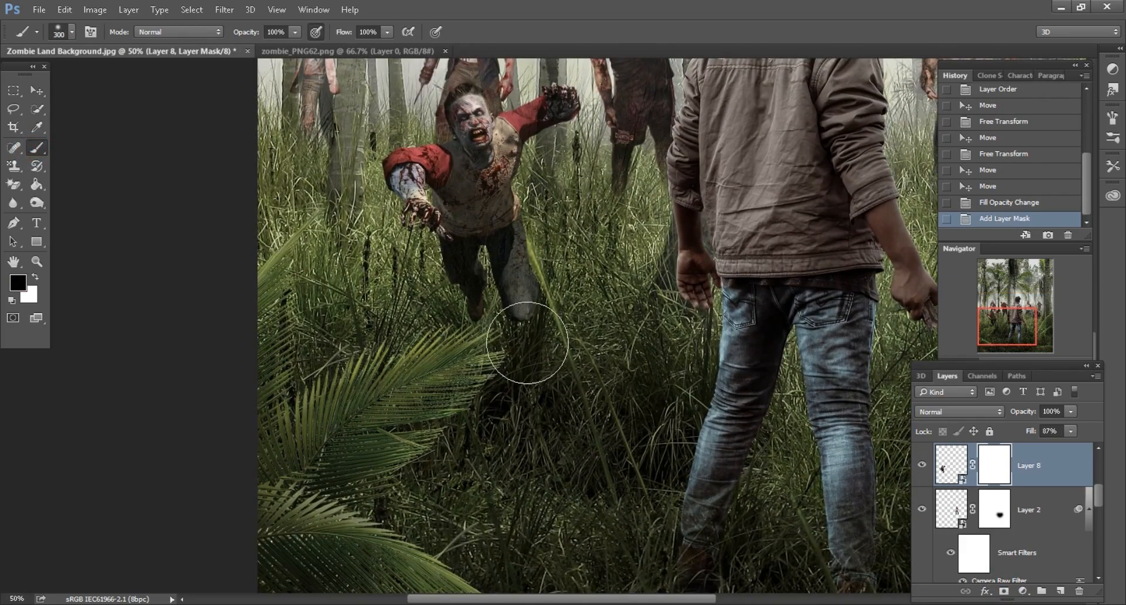
click(534, 331)
key(bracketleft)
click(474, 350)
click(435, 335)
key(ctrl+minus)
key(ctrl+minus)
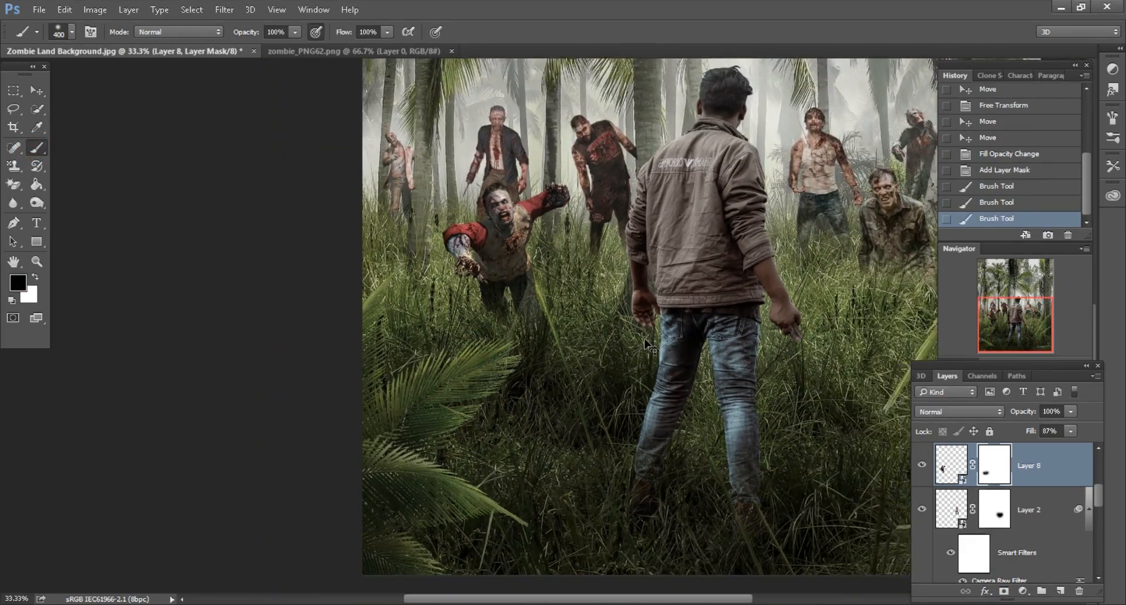
key(ctrl+plus)
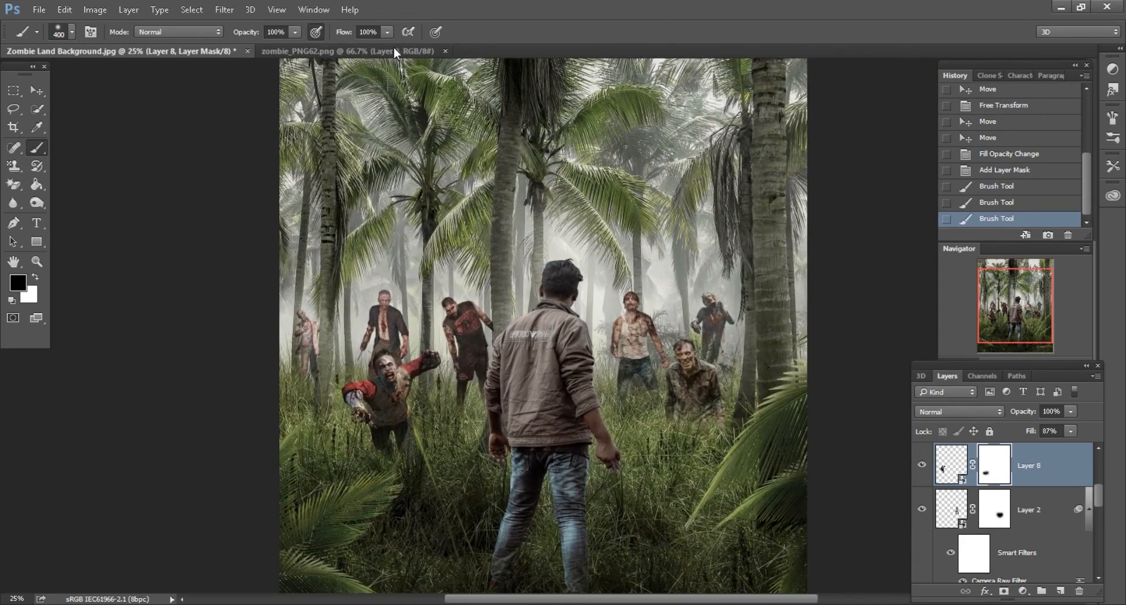
- Close the zombie_PNG62.png source image and open 4-blood-png-image.png
click(392, 46)
click(445, 51)
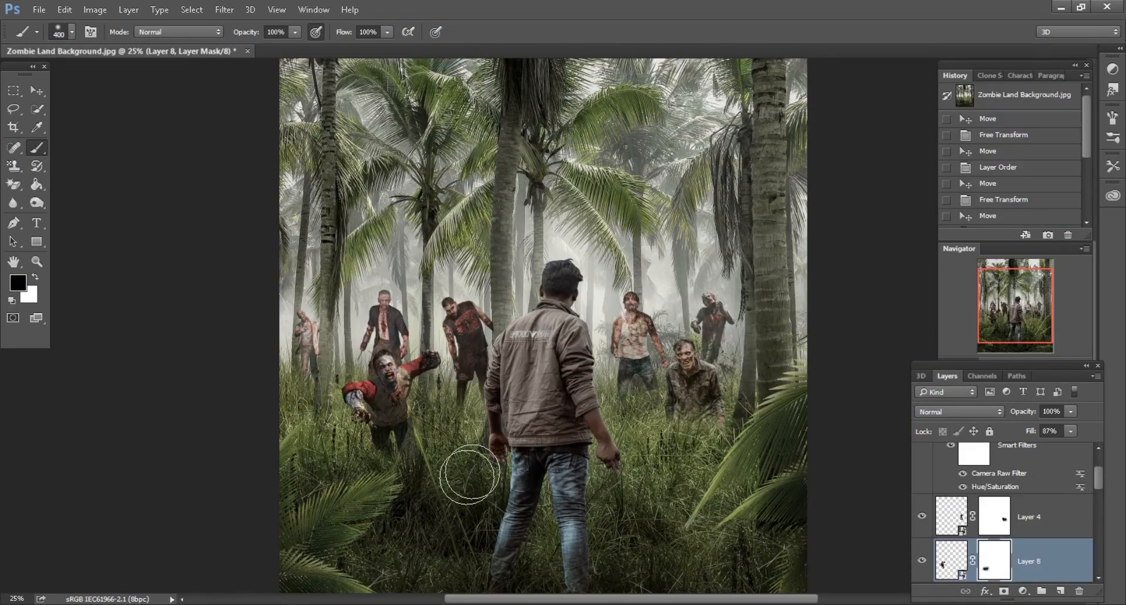
key(alt+Tab)
drag(176, 105, 715, 50)
- Bring the blood splatter into the composite as a smart object with the Multiply blend mode
click(36, 90)
mouse_move(389, 157)
mouse_down()
mouse_move(257, 68)
mouse_move(199, 54)
mouse_move(410, 340)
mouse_up()
click(979, 415)
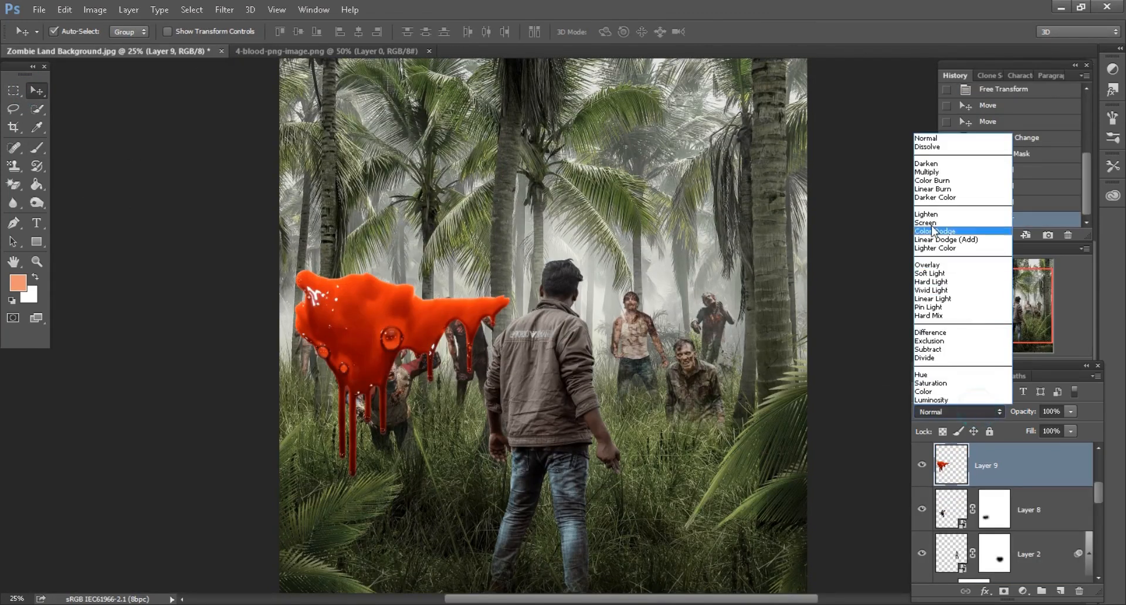
click(927, 171)
right_click(1047, 468)
click(852, 238)
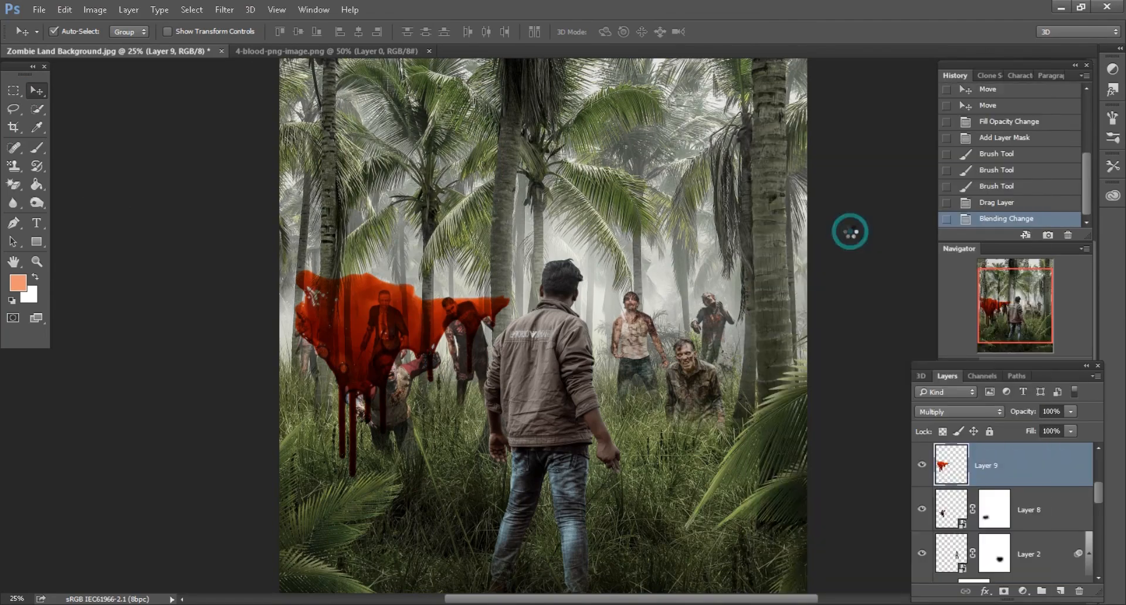
- Scale the blood splatter on Layer 9 down to 21% proportionally and move it toward the leftmost zombie
key(ctrl+plus)
key(ctrl+plus)
key(ctrl+plus)
drag(405, 292, 805, 295)
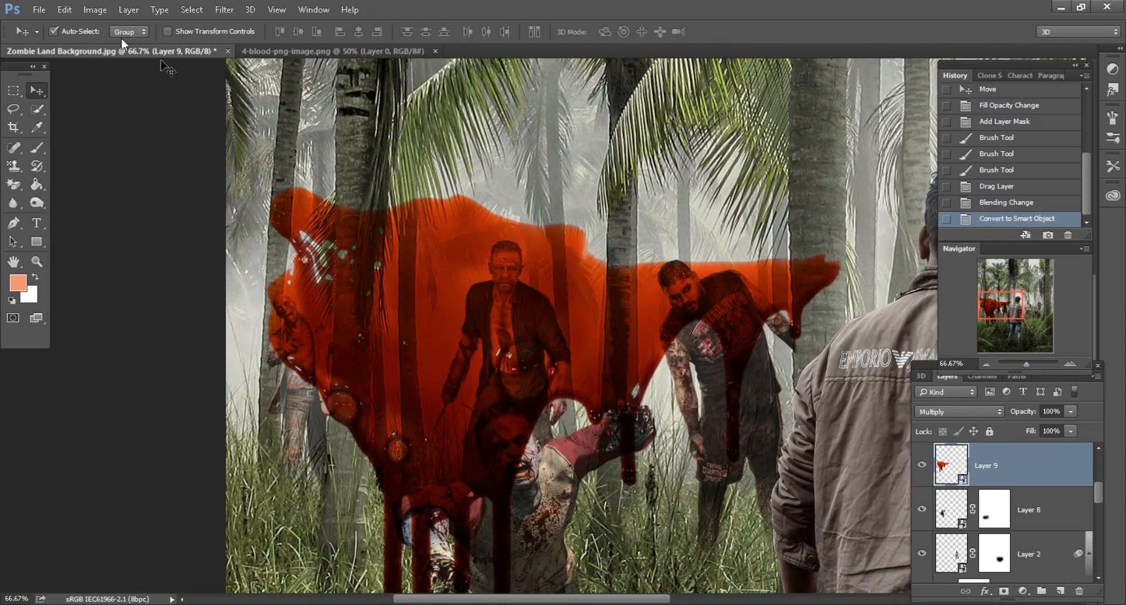
click(65, 10)
click(95, 284)
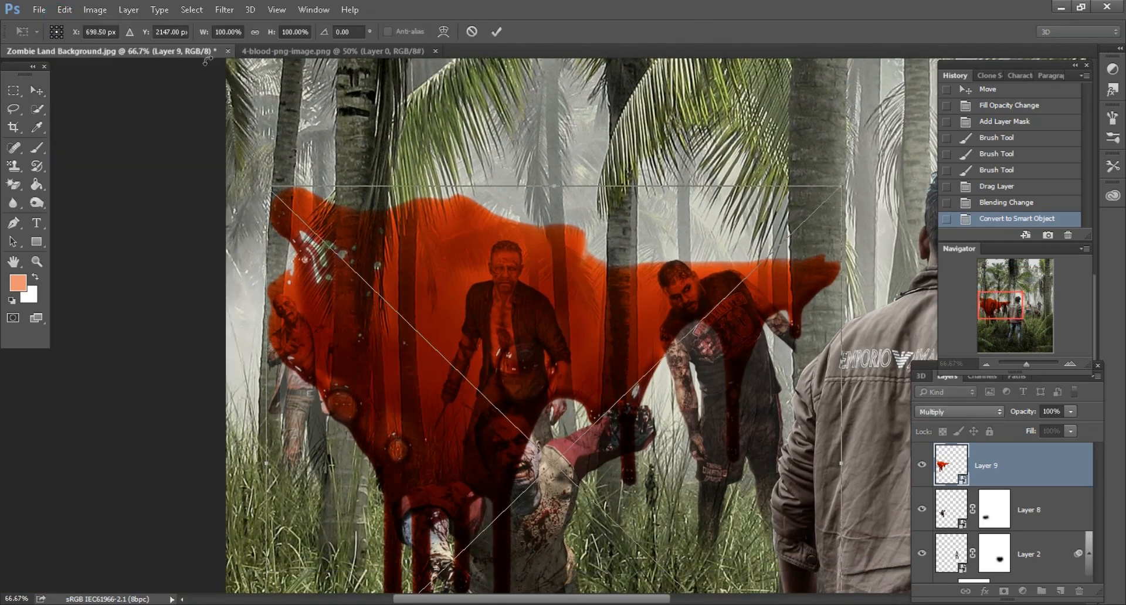
drag(268, 34, 221, 34)
drag(548, 424, 339, 288)
drag(307, 331, 536, 295)
- Shrink the blood splatter further and position it across the palm trunk behind the leftmost zombie
key(ctrl+plus)
key(ctrl+plus)
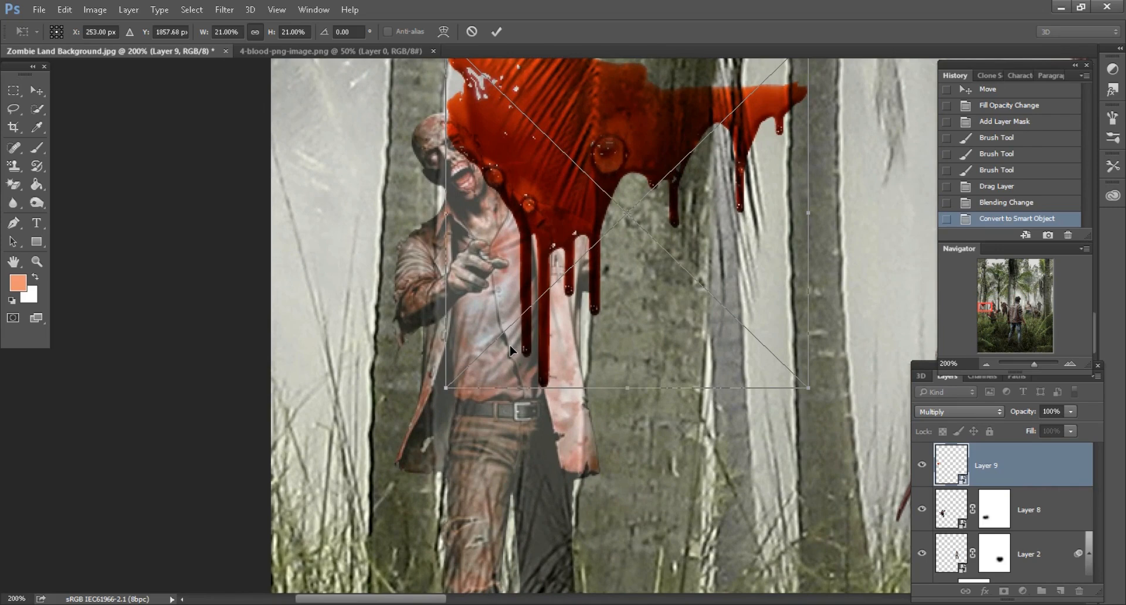
scroll(679, 371, up, 1)
drag(736, 271, 742, 327)
key(Down)
key(Down)
key(Down)
key(Down)
key(Down)
key(Down)
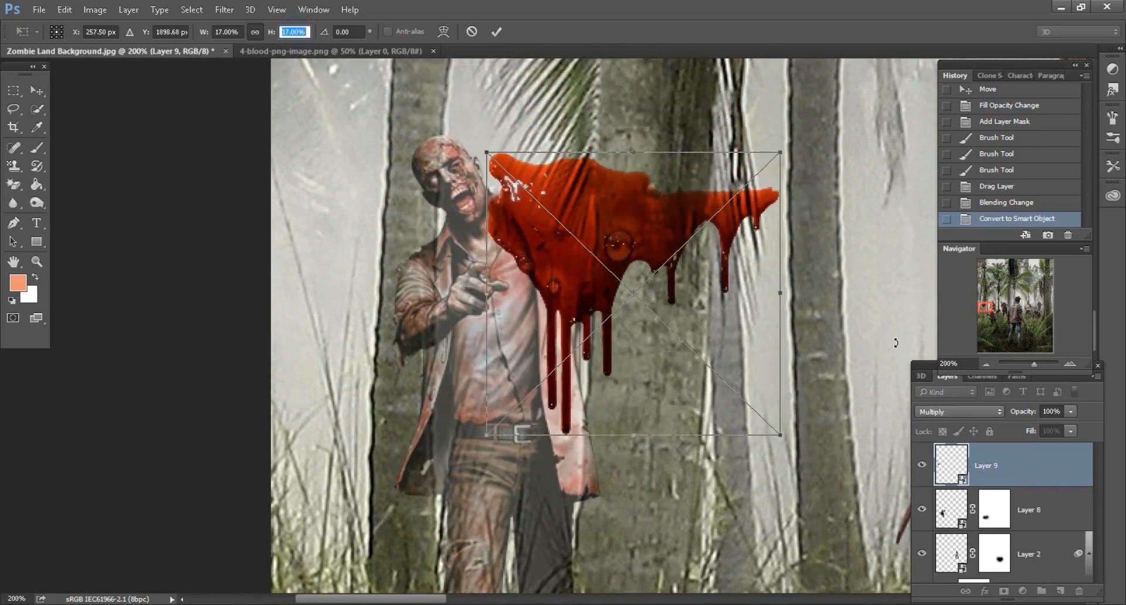
click(488, 35)
drag(615, 243, 651, 213)
- Set Layer 9's fill to 55% and mask out the blood that extends beyond the palm trunk
drag(1026, 433, 999, 433)
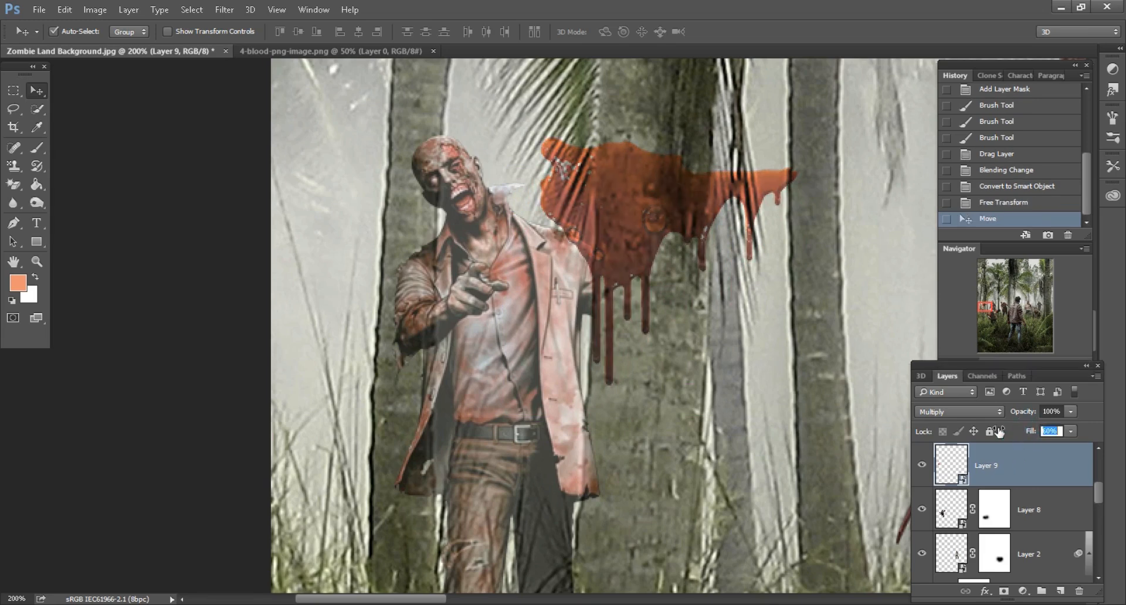
click(1003, 592)
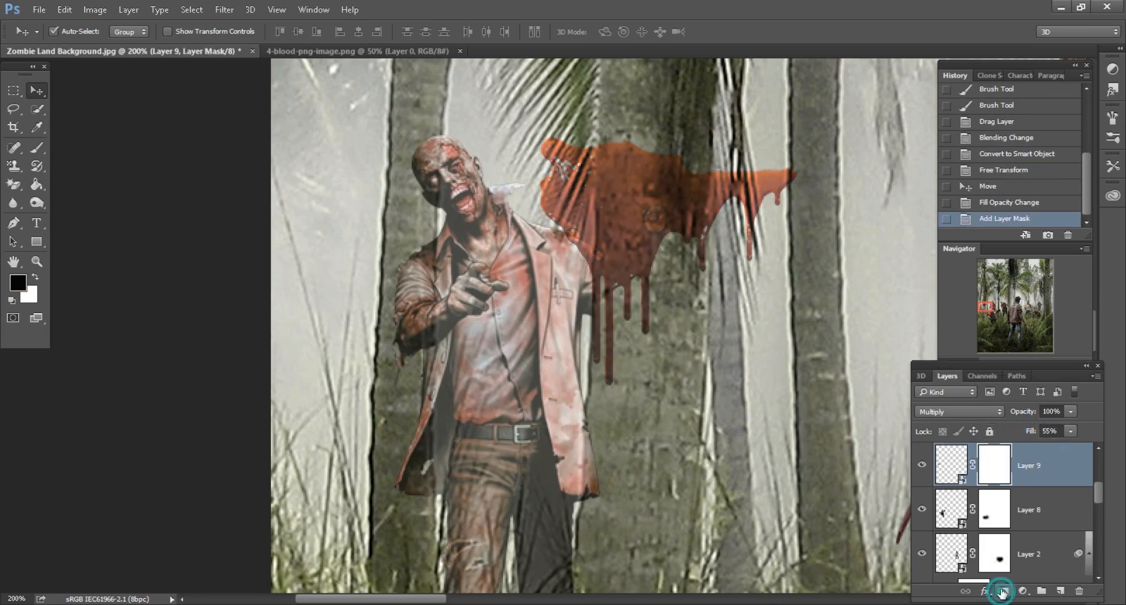
click(37, 147)
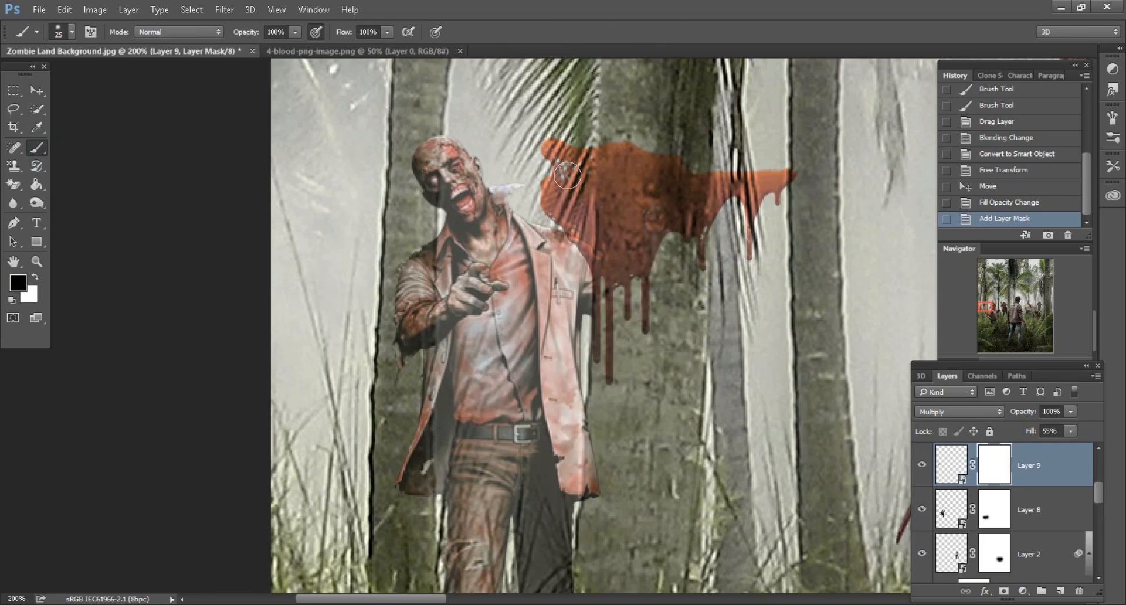
mouse_move(588, 284)
mouse_down()
mouse_move(547, 190)
mouse_move(552, 127)
mouse_move(566, 276)
mouse_up()
key(bracketright)
key(bracketright)
key(bracketright)
key(bracketright)
key(bracketright)
key(bracketright)
key(bracketright)
mouse_move(744, 183)
mouse_down()
mouse_move(730, 205)
mouse_move(779, 161)
mouse_move(795, 218)
mouse_up()
key(ctrl+minus)
key(ctrl+minus)
key(ctrl+minus)
key(ctrl+minus)
scroll(667, 356, down, 1)
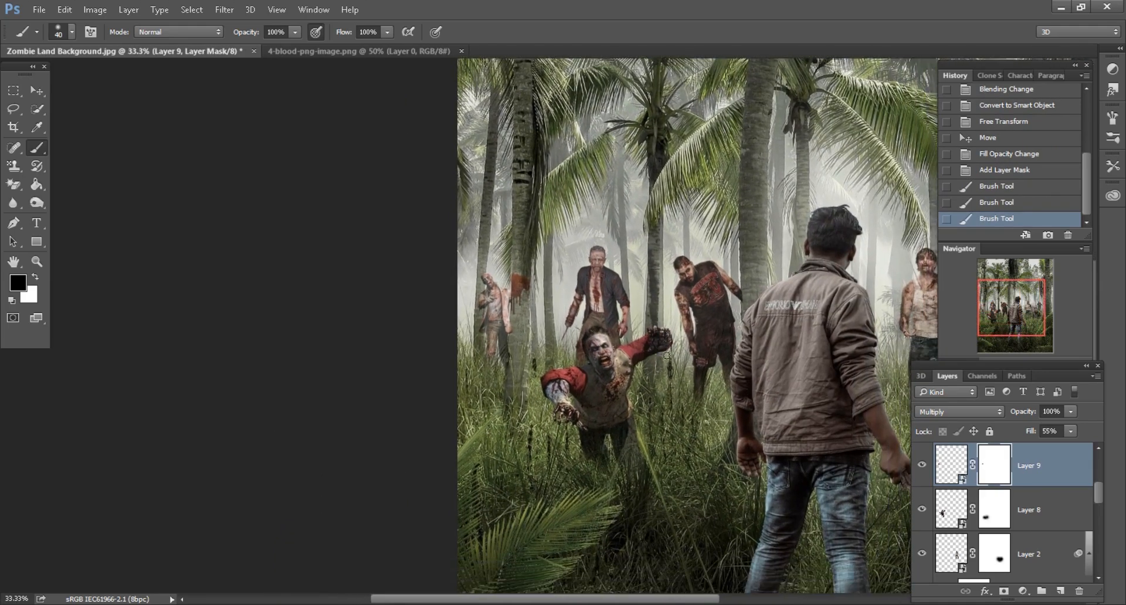
scroll(672, 401, down, 1)
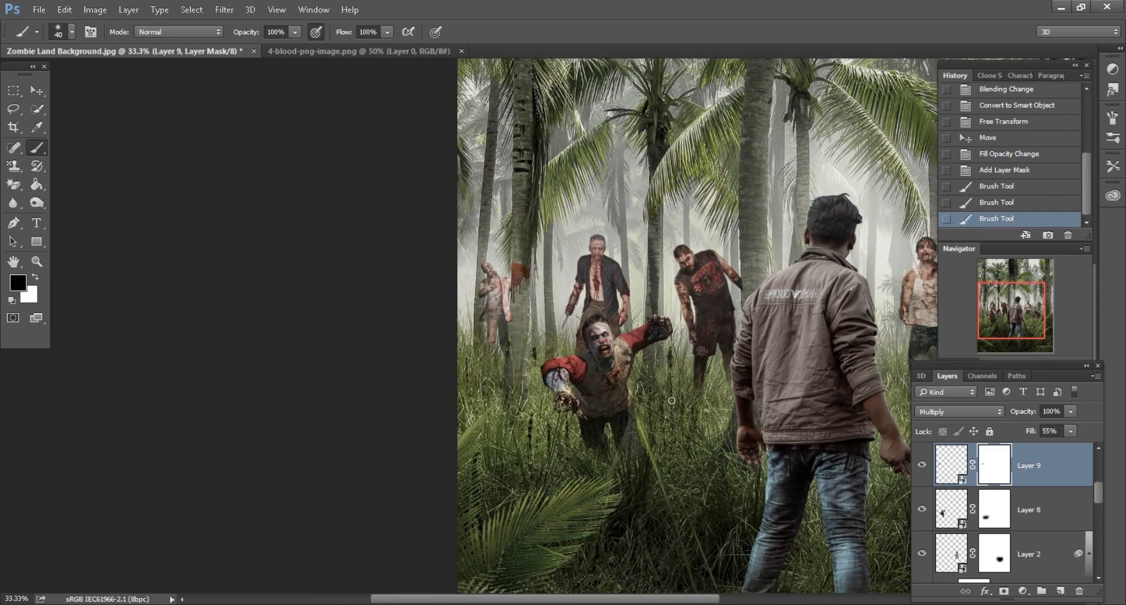
key(ctrl+minus)
key(ctrl+minus)
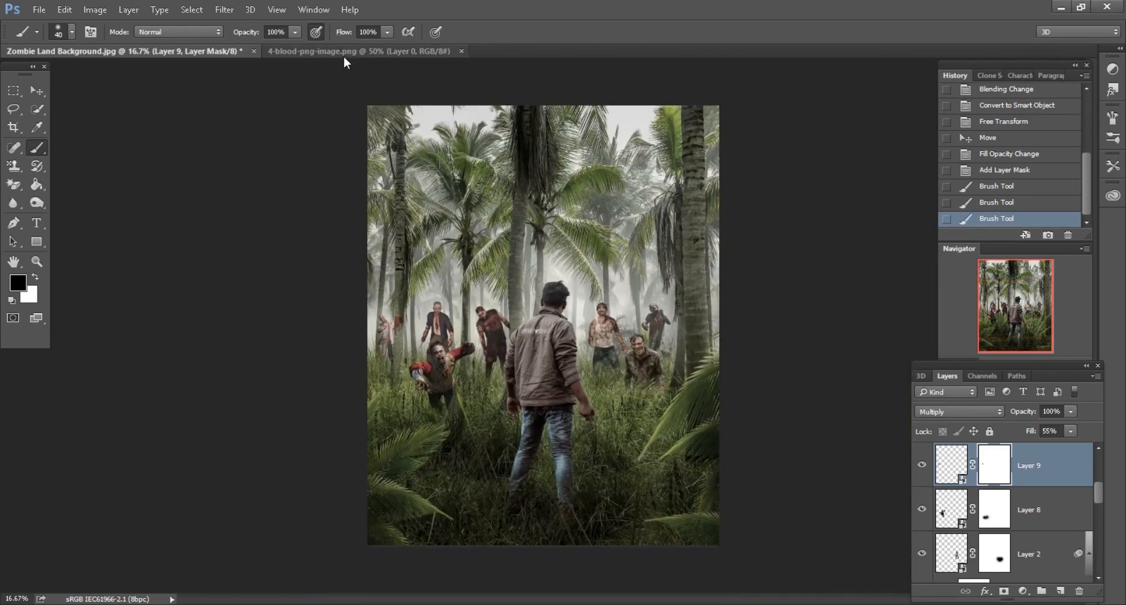
- Open the rustic wood board PNG as a new source image
click(38, 93)
click(125, 604)
click(601, 279)
drag(462, 123, 801, 48)
- Bring the wood board into the composite over the right palm trunk and convert its layer to a smart object
drag(478, 277, 621, 255)
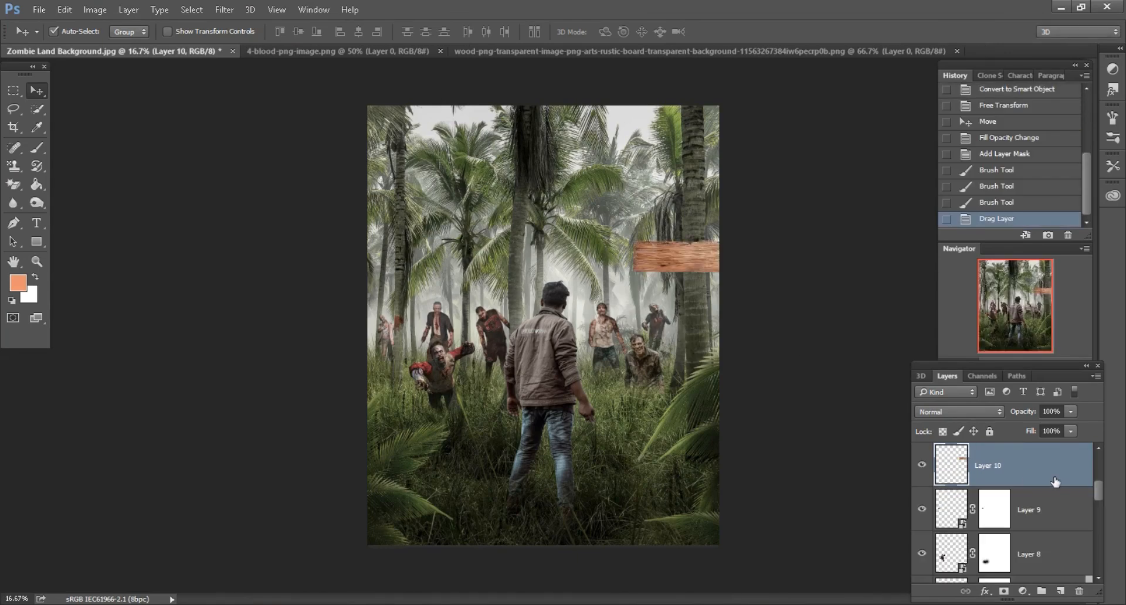
right_click(1055, 469)
click(839, 242)
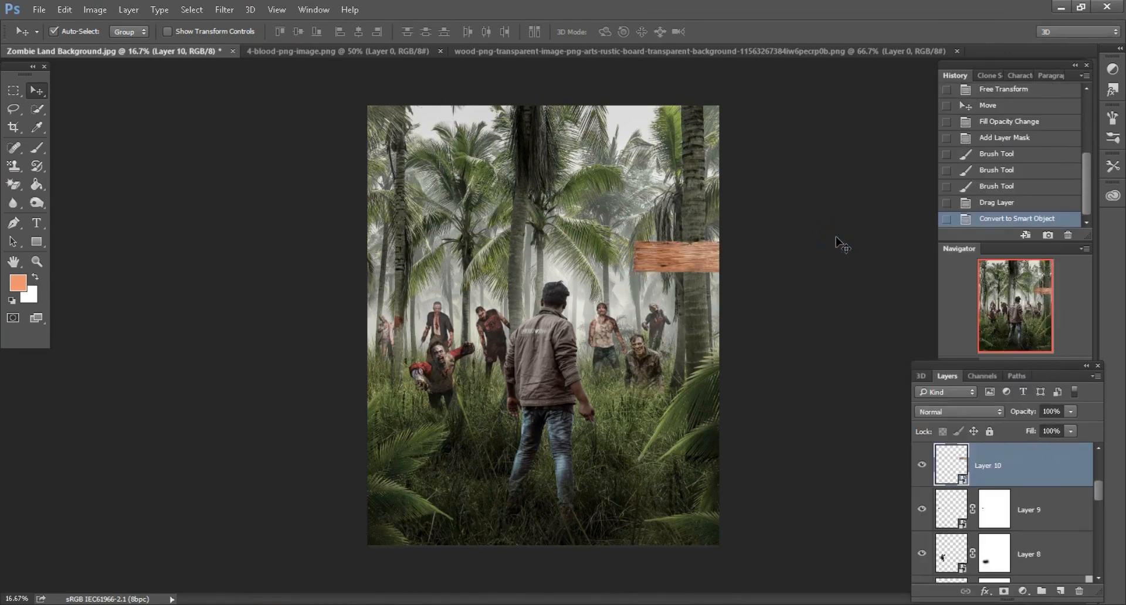
- Scale the wood board on Layer 10 down to 67% proportionally and nudge it across the right palm trunk
click(64, 11)
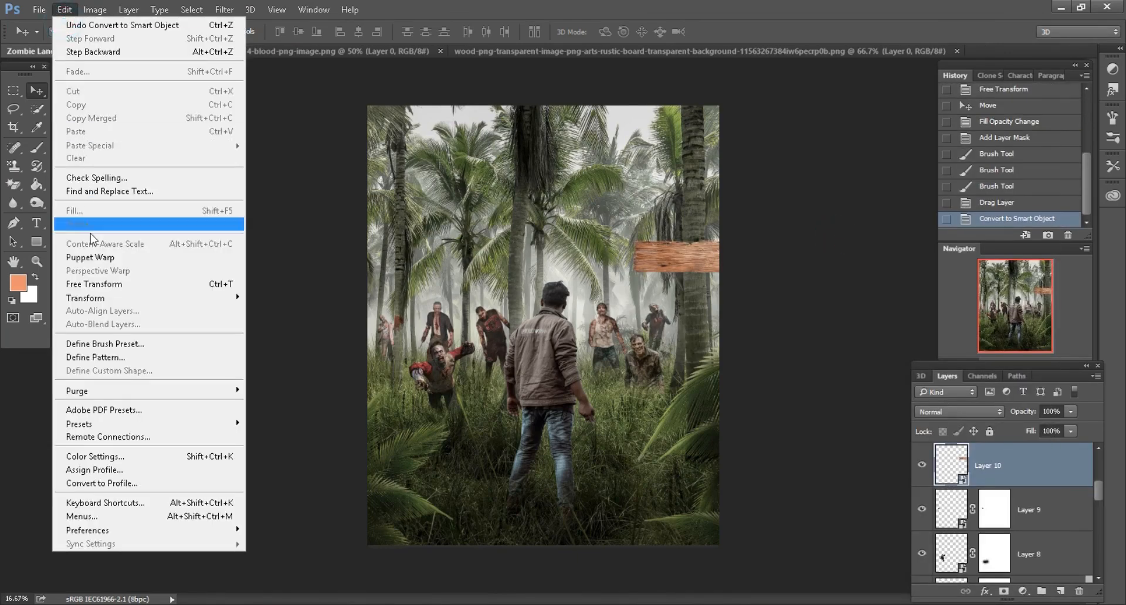
click(78, 280)
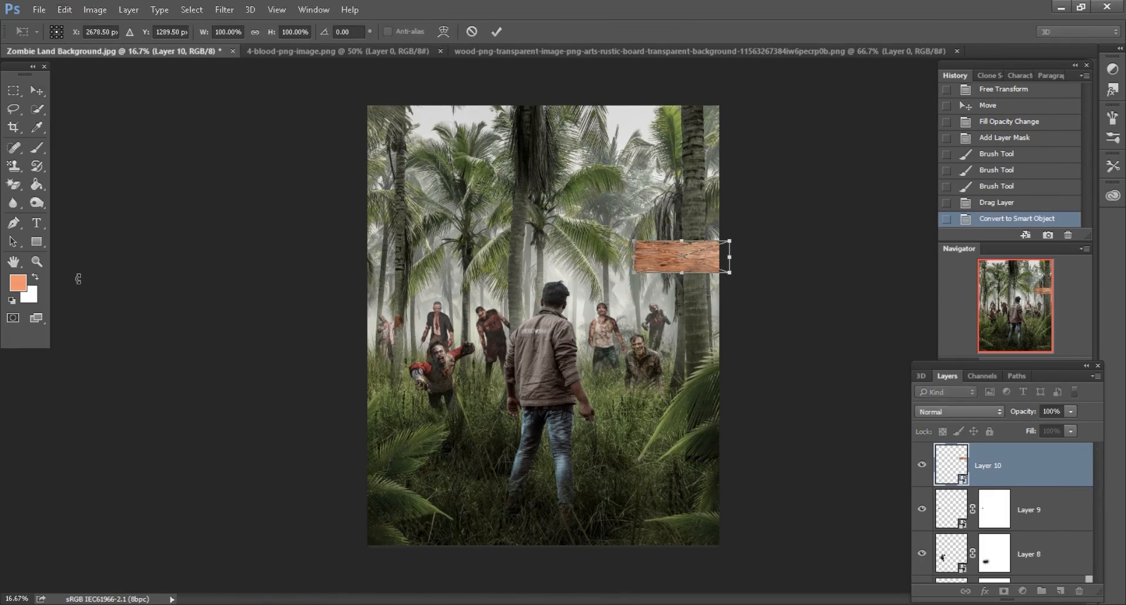
click(309, 35)
text(72)
key(Return)
text(67)
key(Return)
click(497, 35)
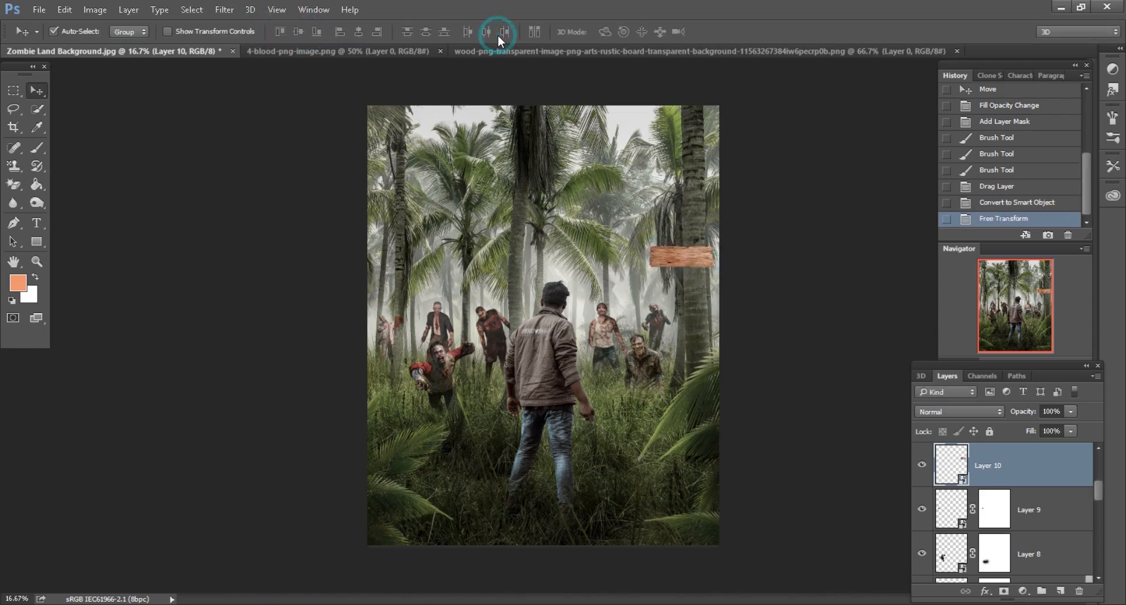
mouse_move(744, 337)
mouse_down()
mouse_move(742, 322)
mouse_move(750, 330)
mouse_up()
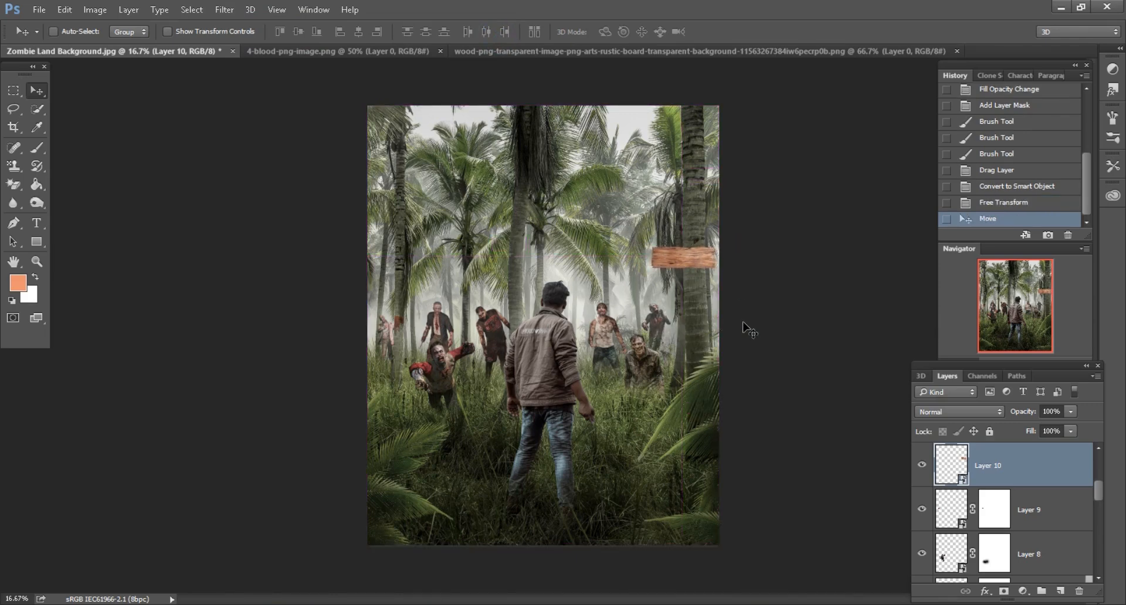
- Darken the wood board slightly with a Hue/Saturation adjustment that lowers its lightness
key(ctrl+plus)
scroll(707, 317, up, 2)
scroll(682, 313, left, 1)
scroll(674, 311, right, 8)
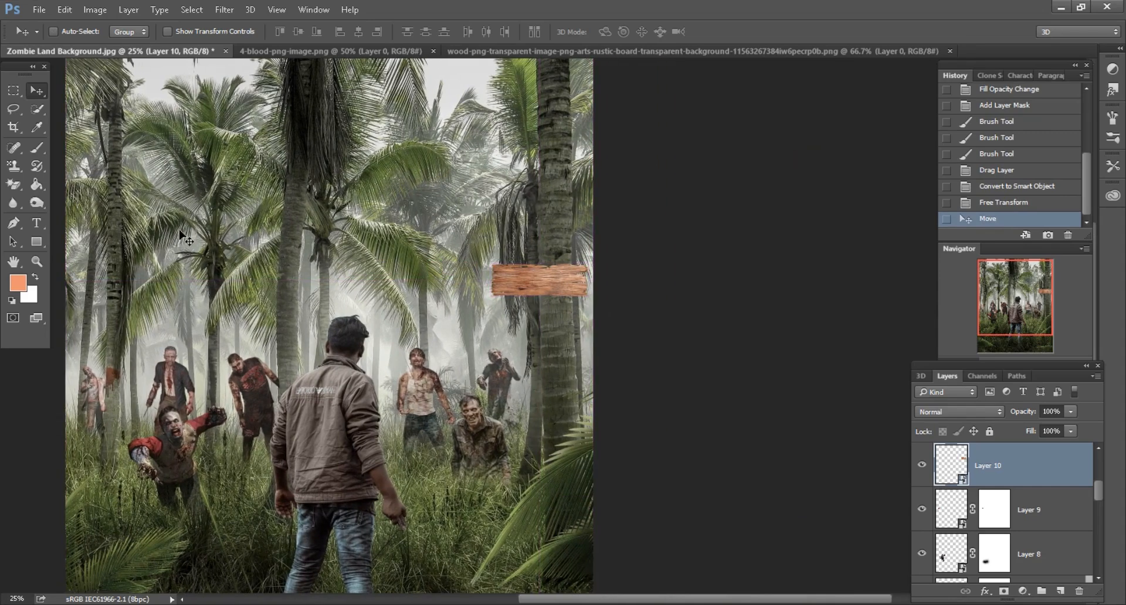
click(88, 11)
mouse_move(128, 50)
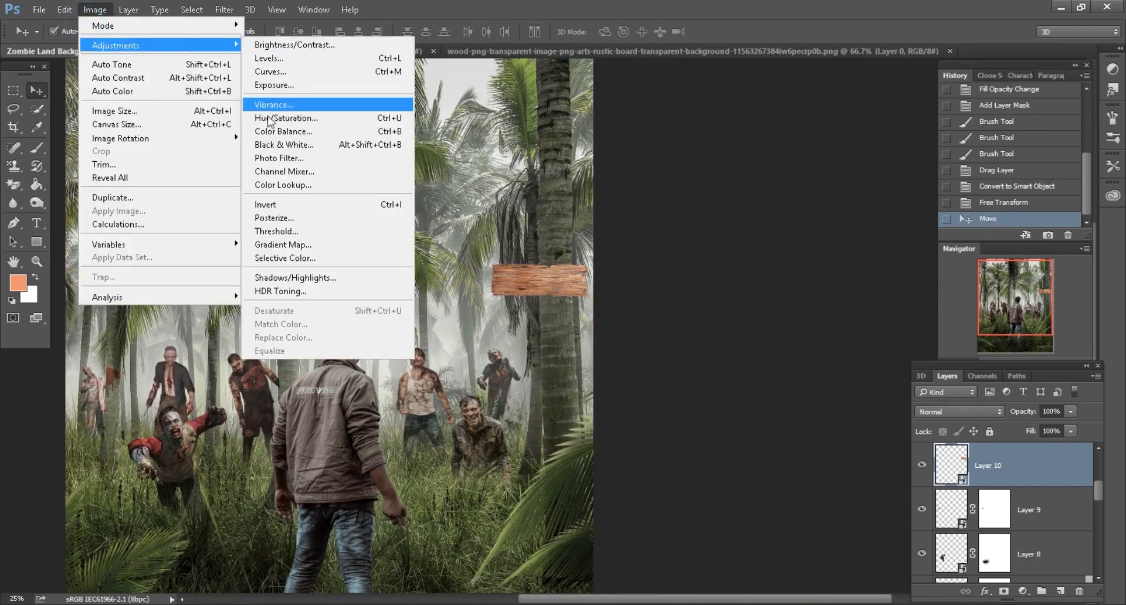
click(272, 120)
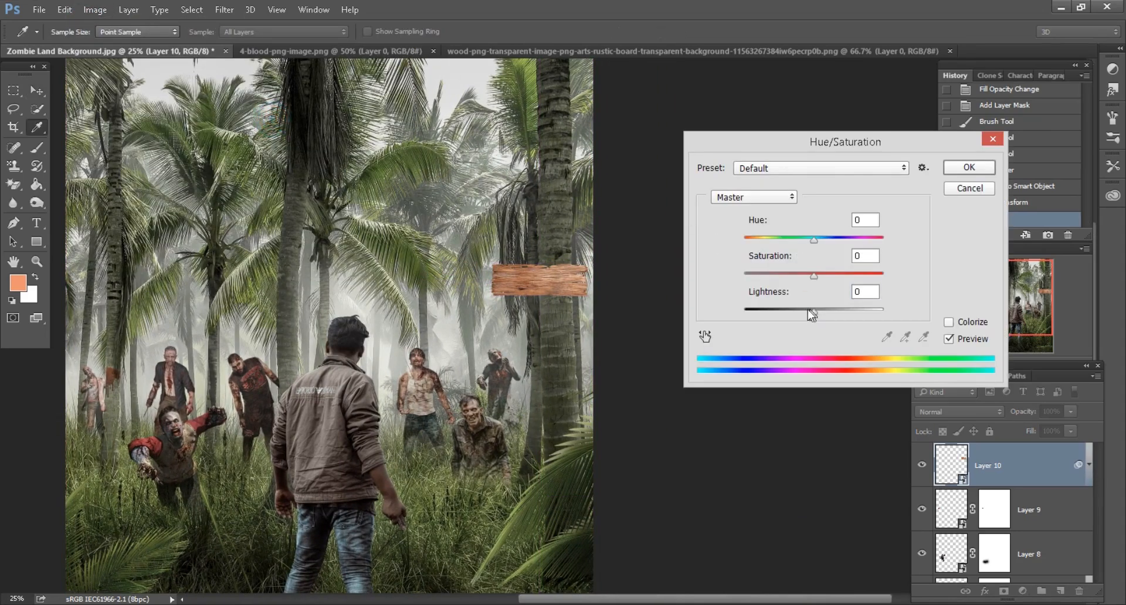
drag(813, 315, 806, 316)
click(963, 170)
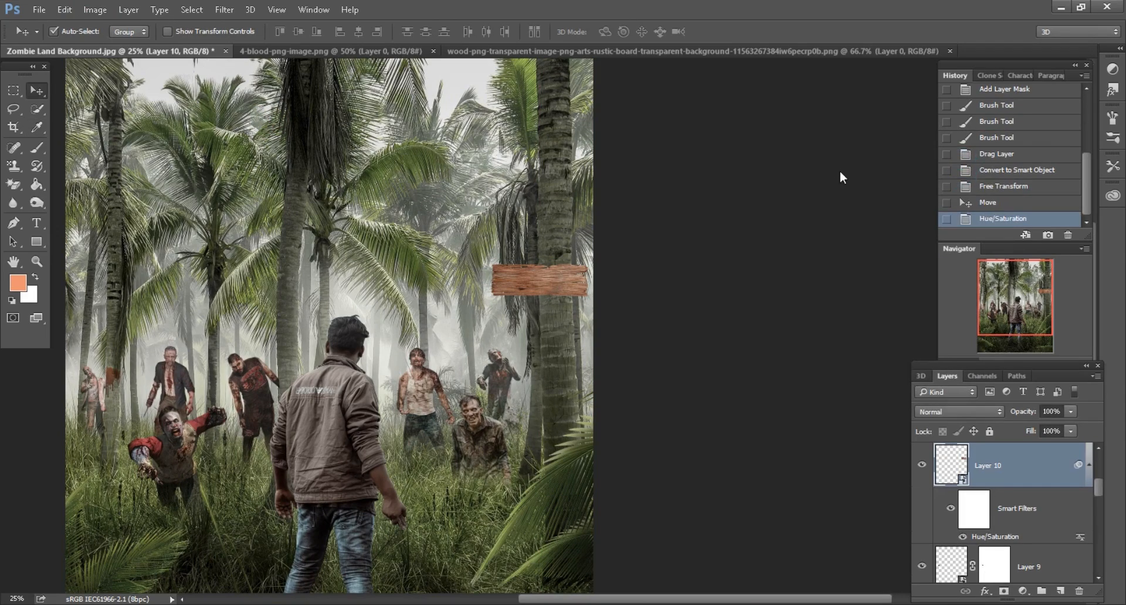
- Close the wood board source image and open Zombie Zone.png as a new source image
key(ctrl+plus)
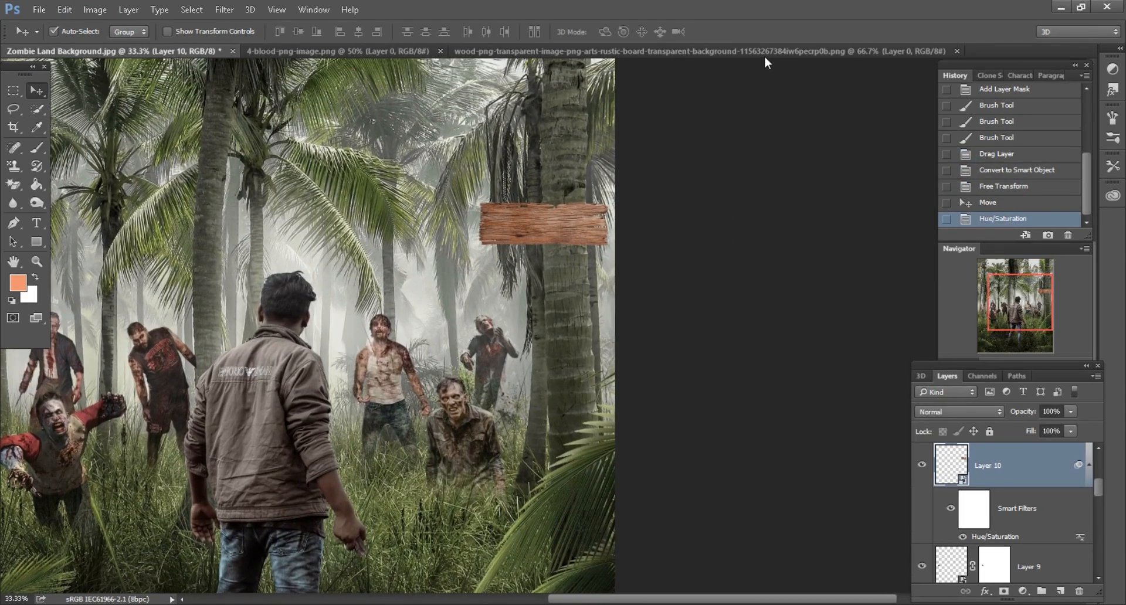
click(755, 51)
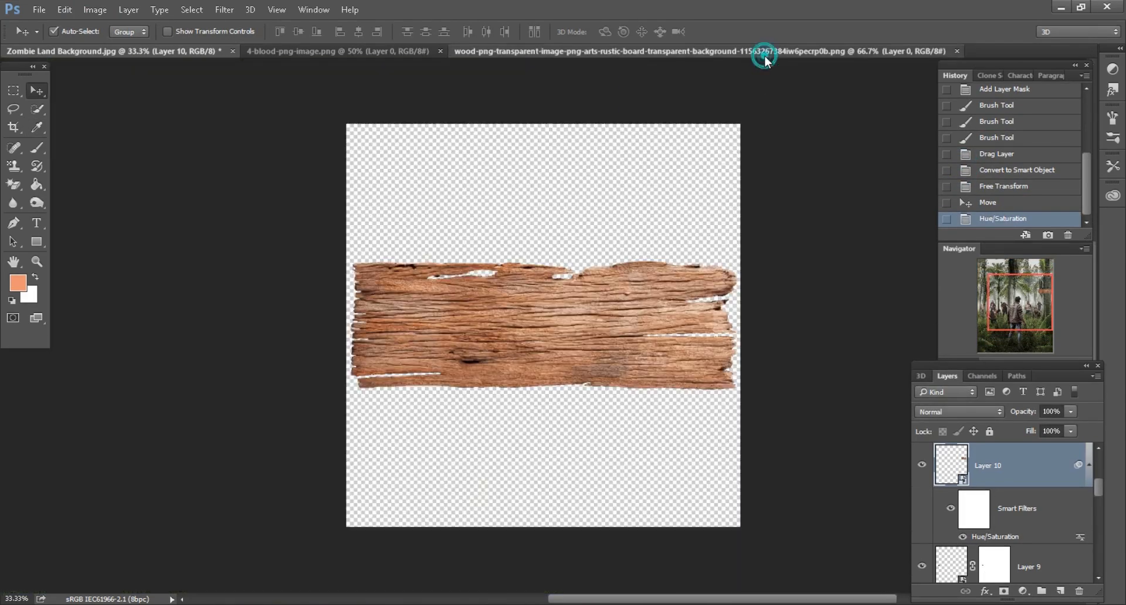
click(957, 51)
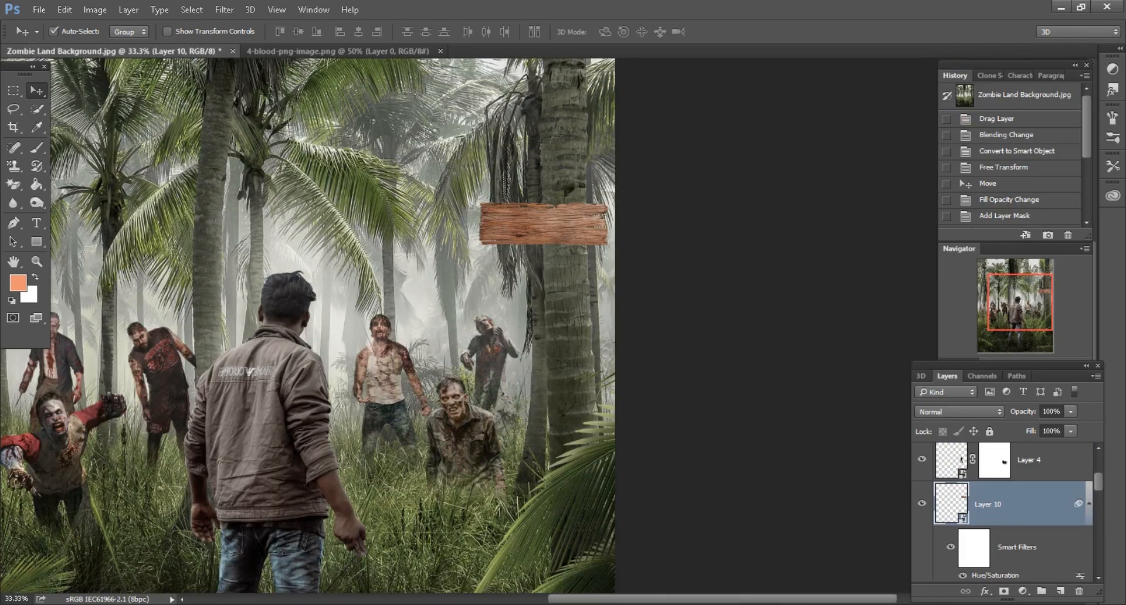
key(alt+Tab)
drag(626, 122, 742, 40)
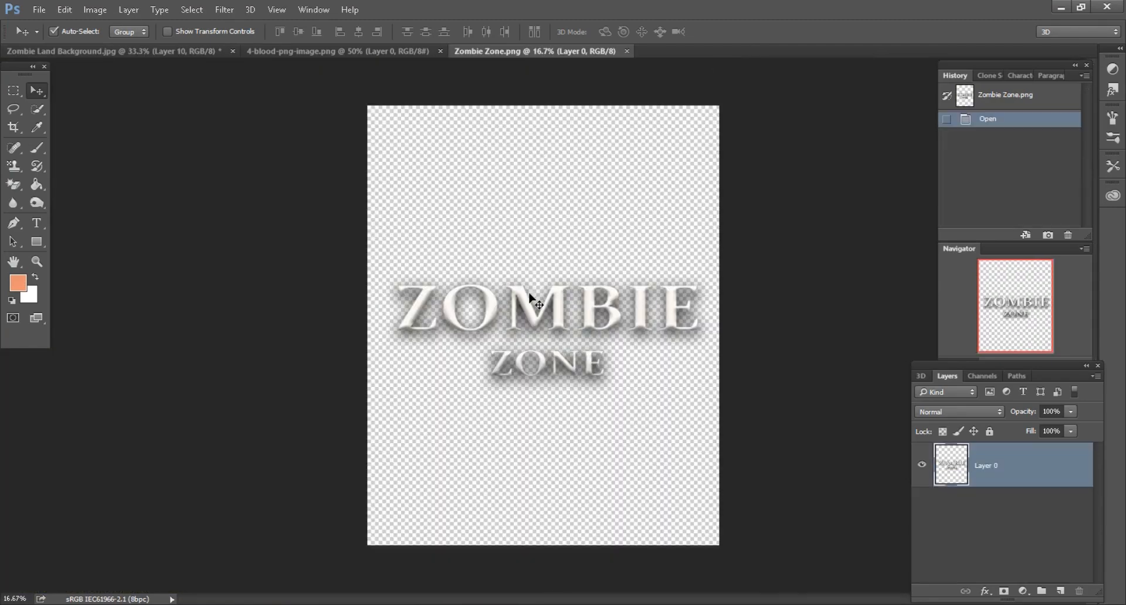
- Bring the ZOMBIE ZONE lettering into the forest composite and convert its layer to a smart object
drag(433, 219, 709, 322)
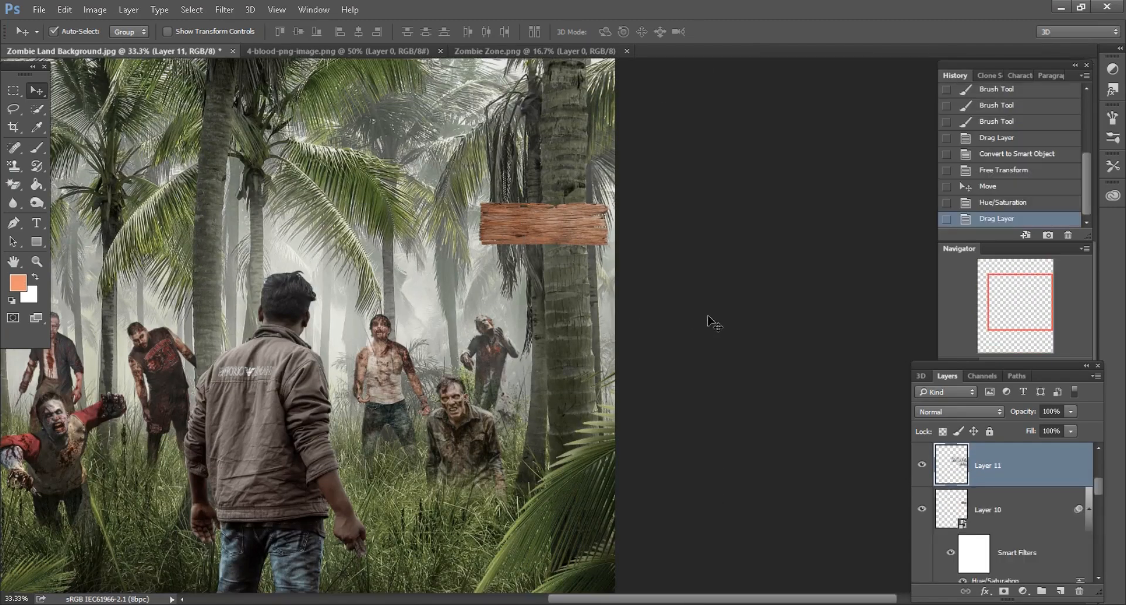
right_click(997, 478)
click(833, 241)
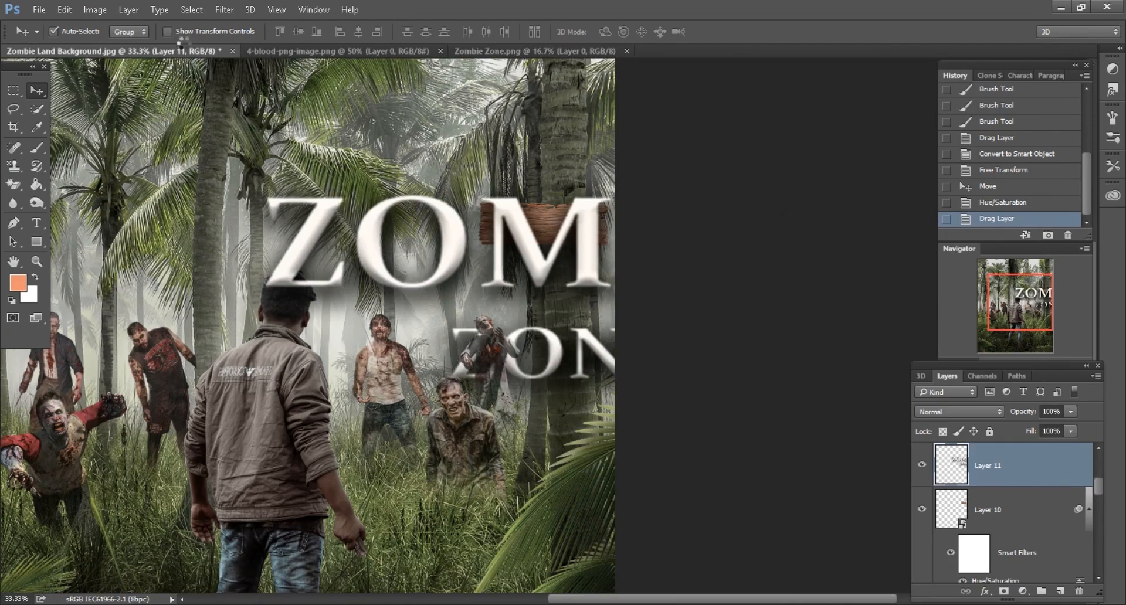
- Scale the ZOMBIE ZONE lettering to 15% proportionally and center it on the wood board
click(65, 9)
click(82, 283)
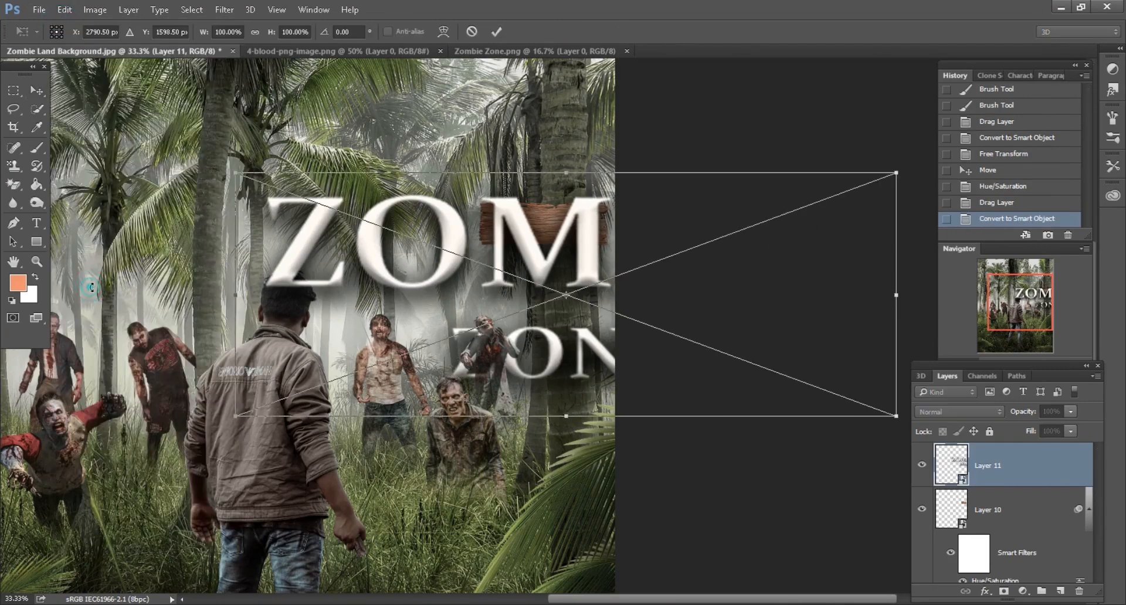
drag(271, 35, 212, 34)
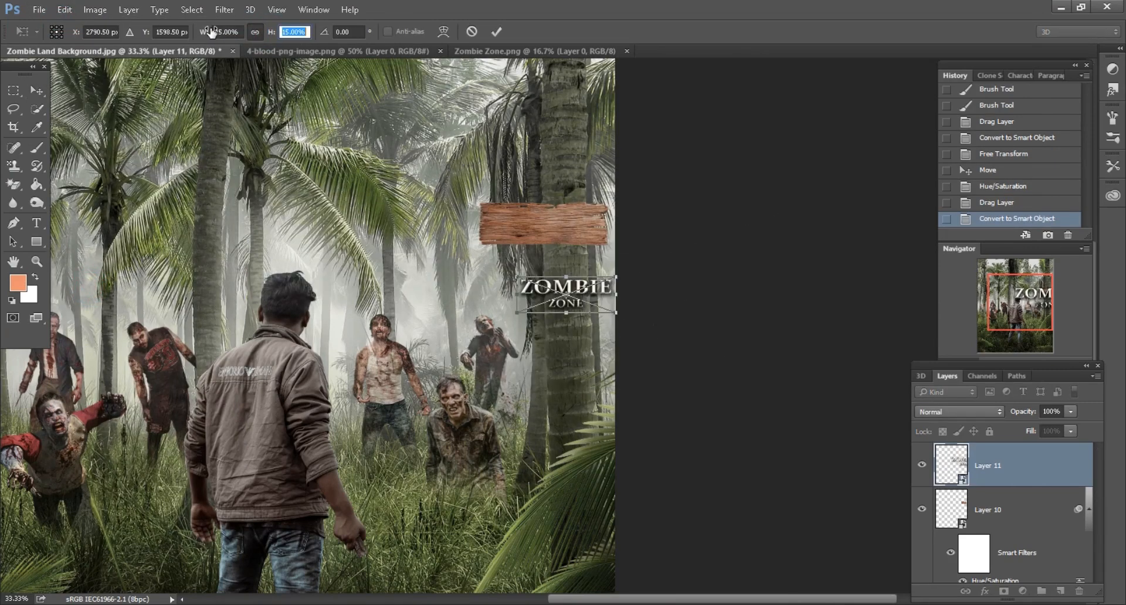
click(496, 31)
drag(707, 315, 685, 244)
- Add a new empty layer directly above the Background layer for the sign's shadow
key(ctrl+minus)
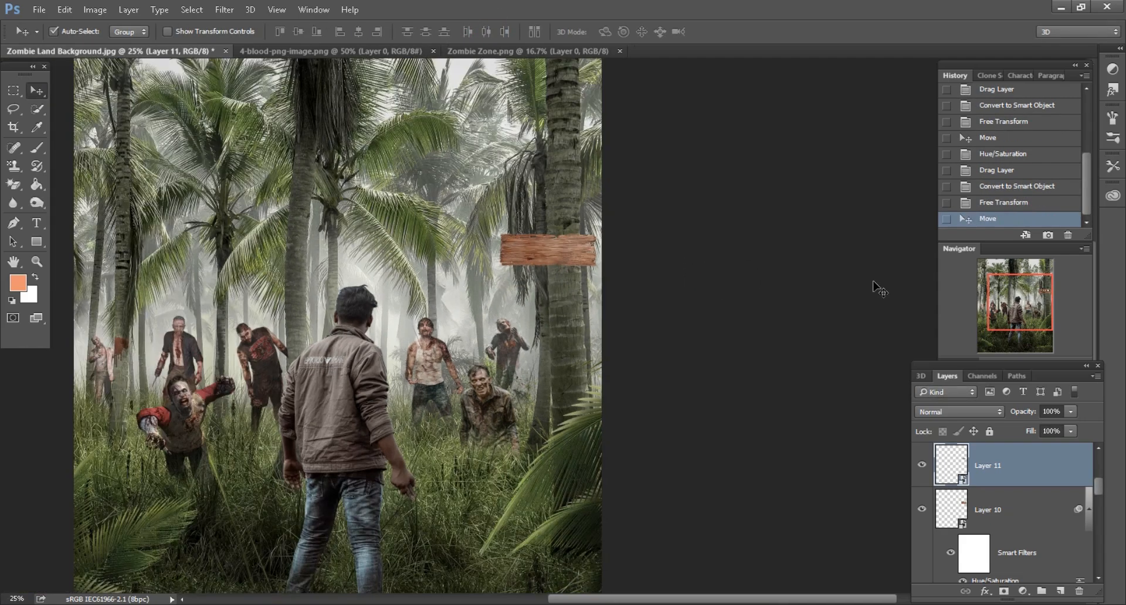
key(ctrl+plus)
key(ctrl+plus)
scroll(754, 364, right, 4)
scroll(748, 364, up, 3)
scroll(745, 364, left, 1)
key(ctrl+plus)
key(ctrl+plus)
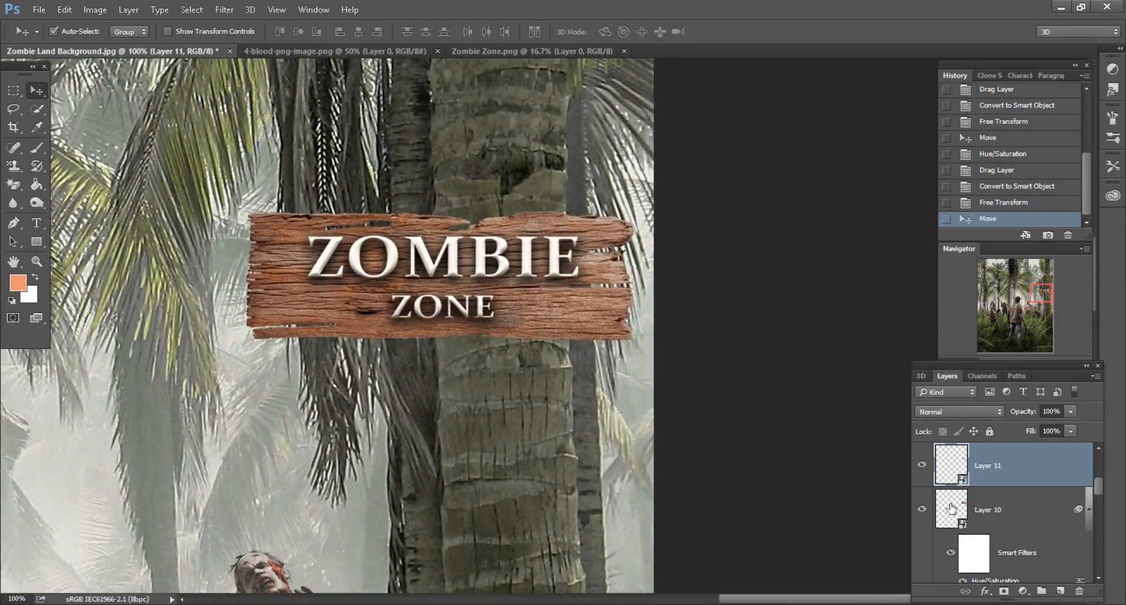
scroll(1021, 528, down, 2)
click(1034, 561)
click(1060, 590)
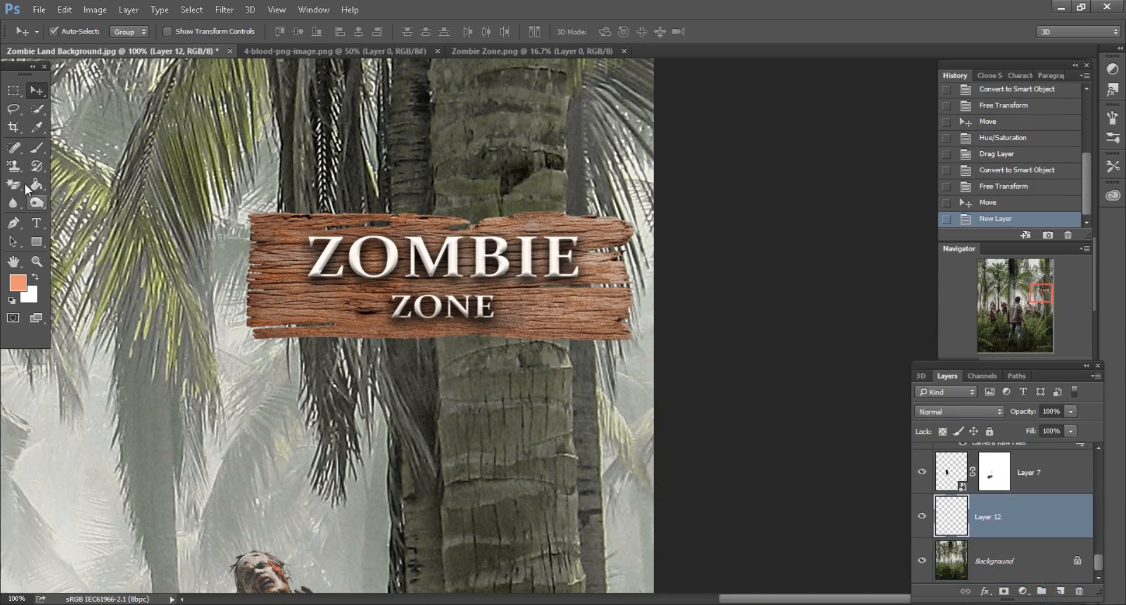
- Paint black shadows at 34% brush opacity on the palm trunk along the board's lower and upper edges
click(34, 147)
click(18, 285)
click(763, 448)
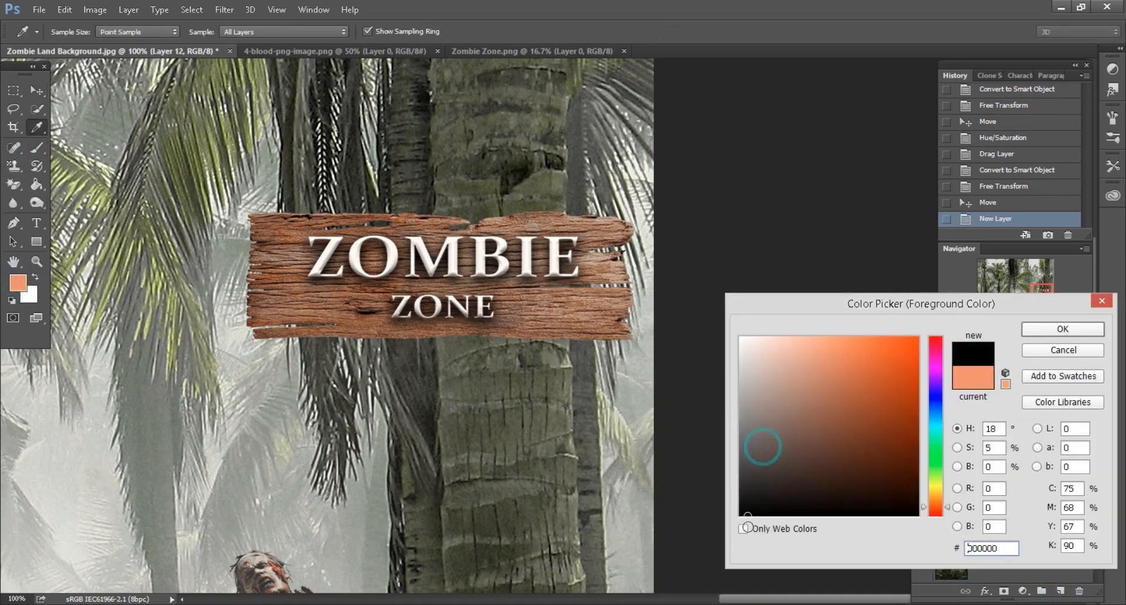
click(1064, 327)
key(bracketleft)
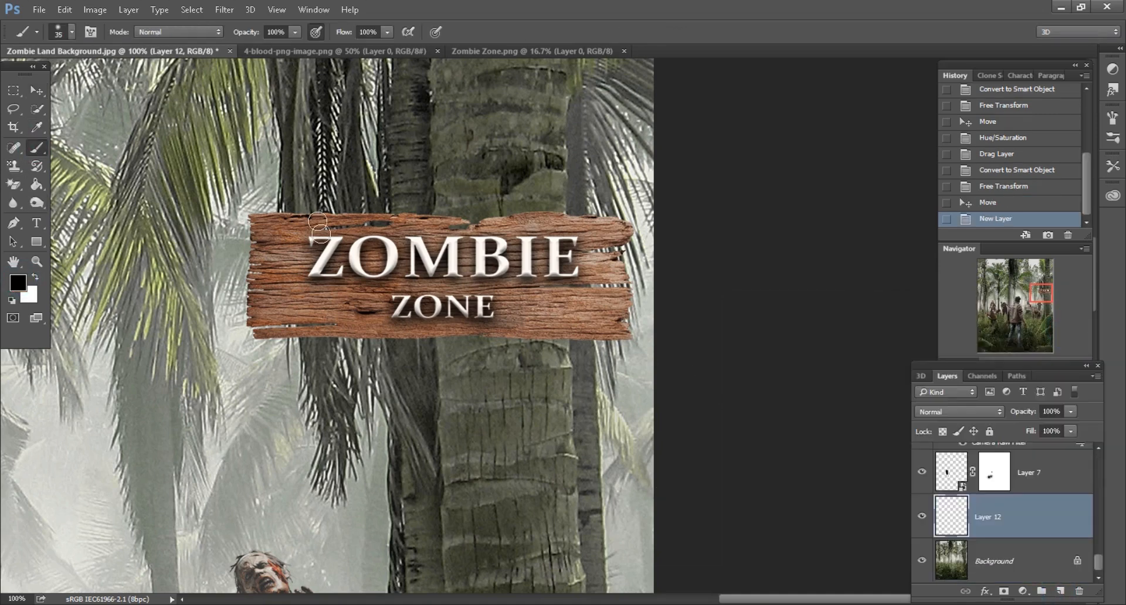
click(238, 33)
drag(238, 33, 194, 39)
click(567, 334)
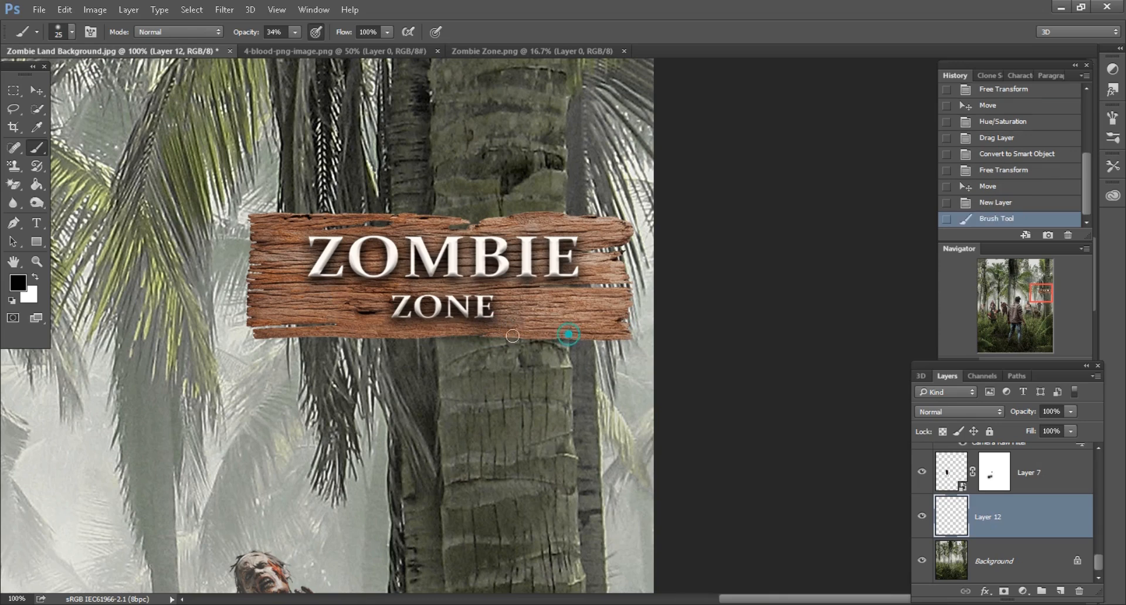
shift+click(432, 339)
click(560, 223)
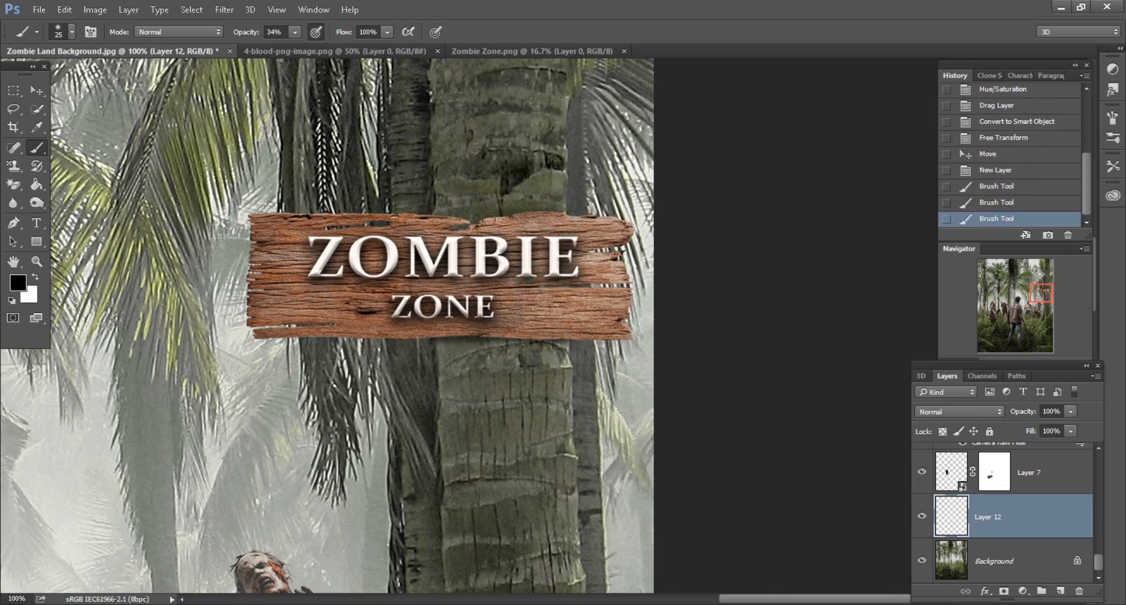
click(434, 220)
click(506, 317)
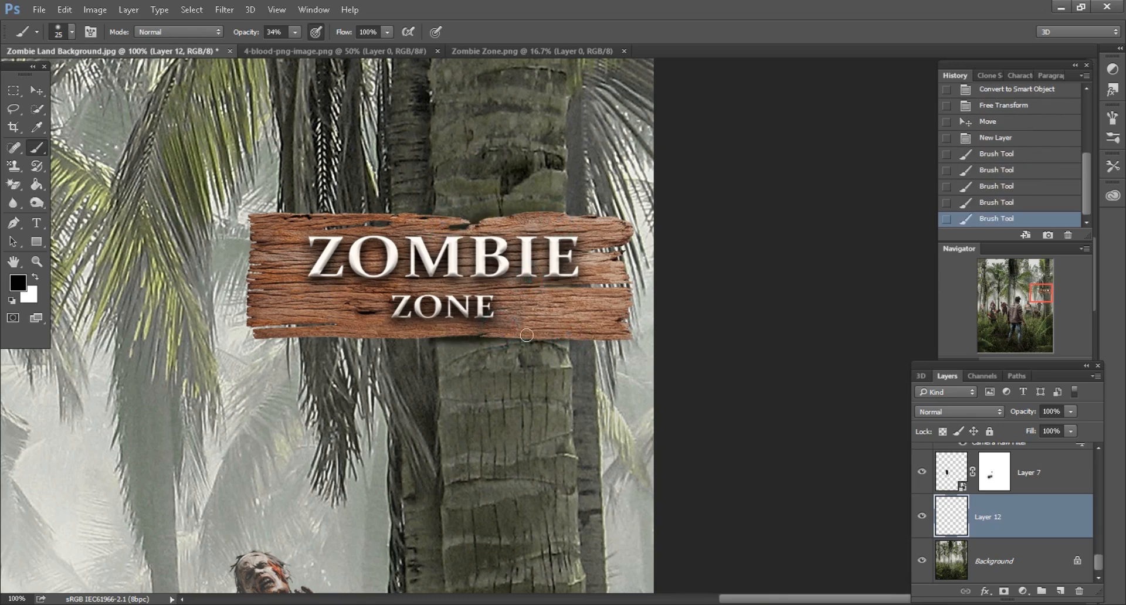
click(520, 335)
scroll(676, 330, down, 1)
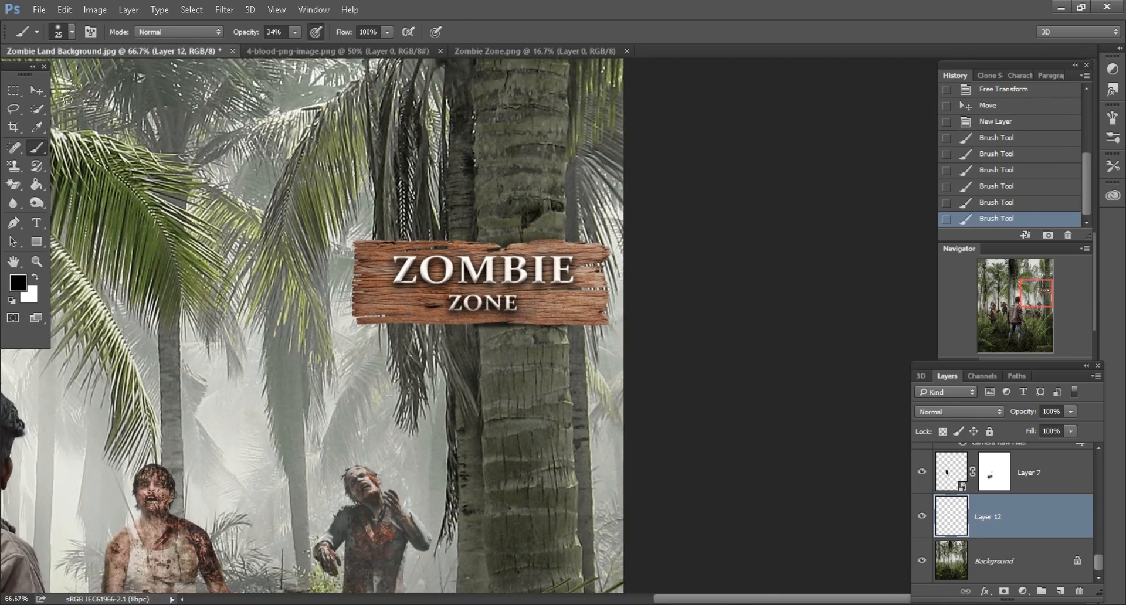
- Close the Zombie Zone.png source image
key(v)
click(527, 51)
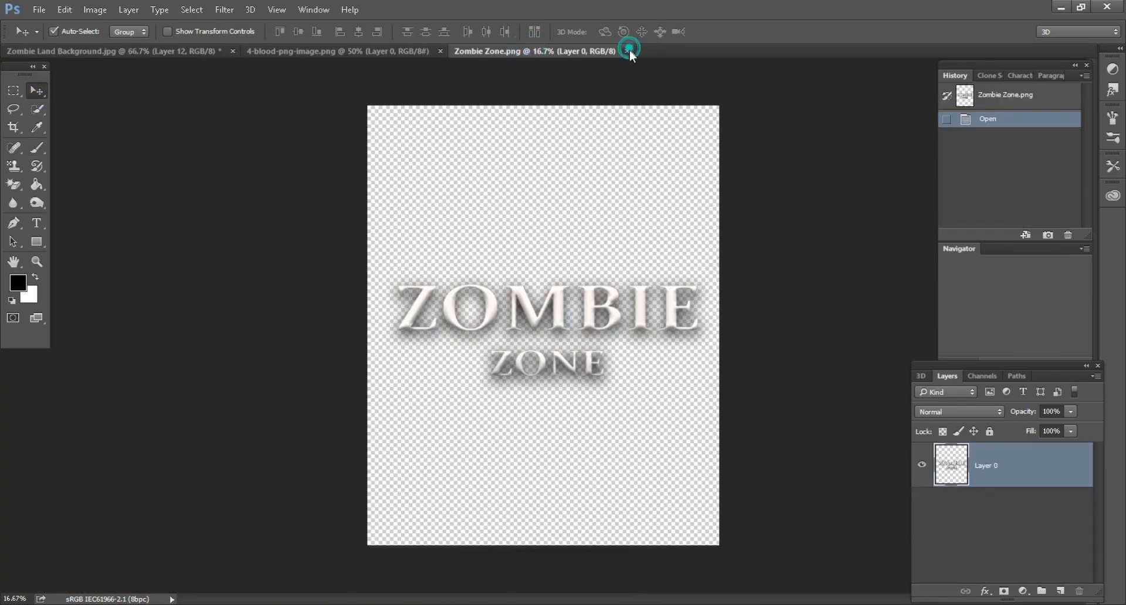
click(629, 51)
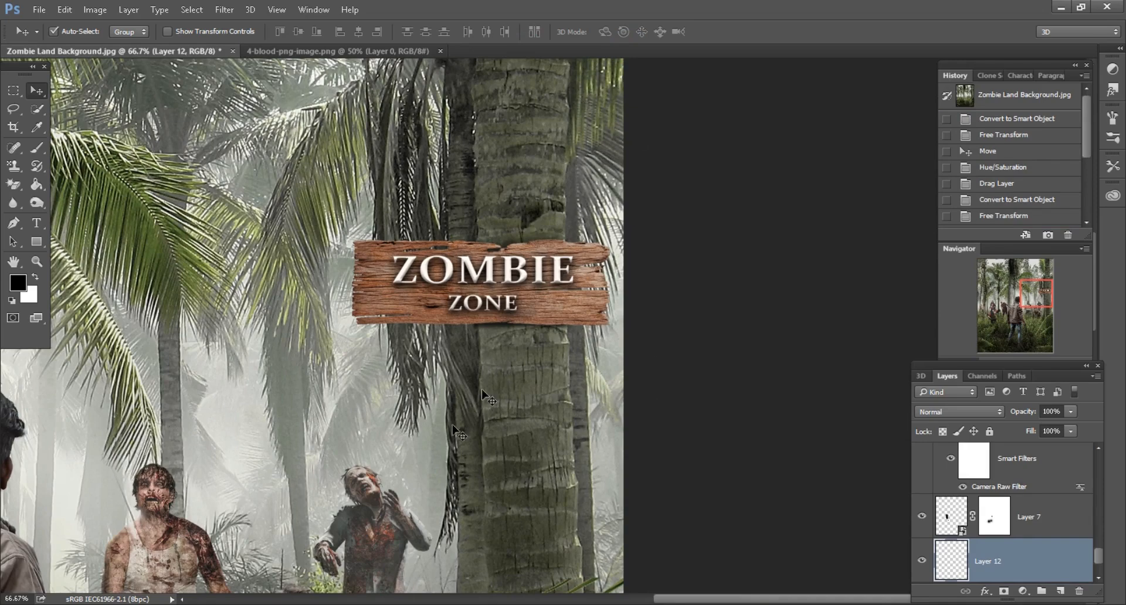
- Bring the blood splatter into the composite over the sign as a smart object blended with Multiply
click(346, 48)
drag(445, 201, 417, 269)
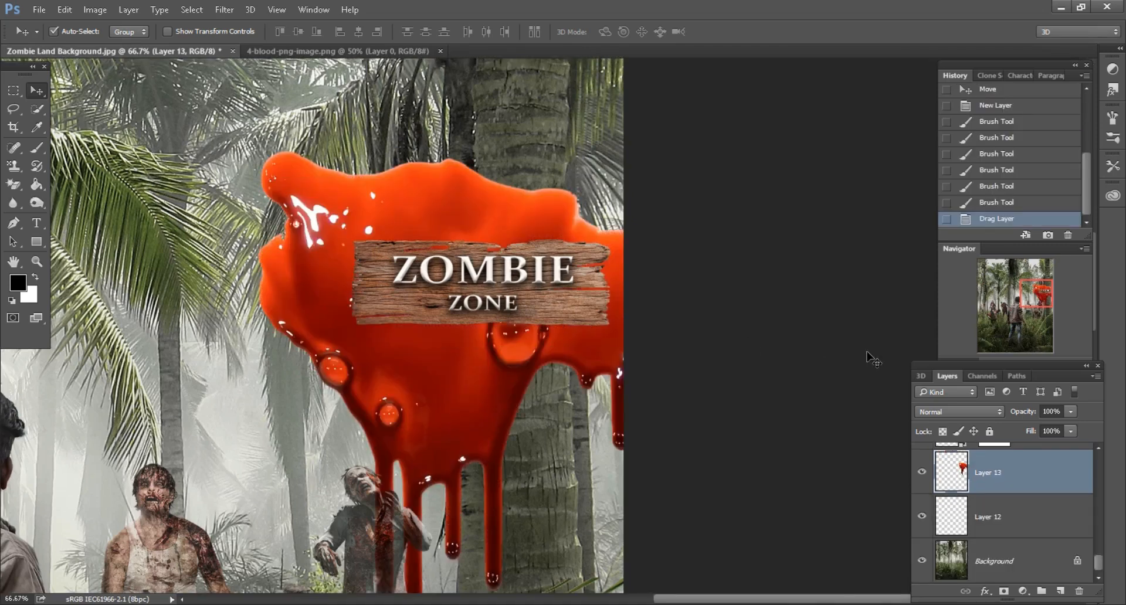
click(956, 411)
click(935, 172)
right_click(1050, 471)
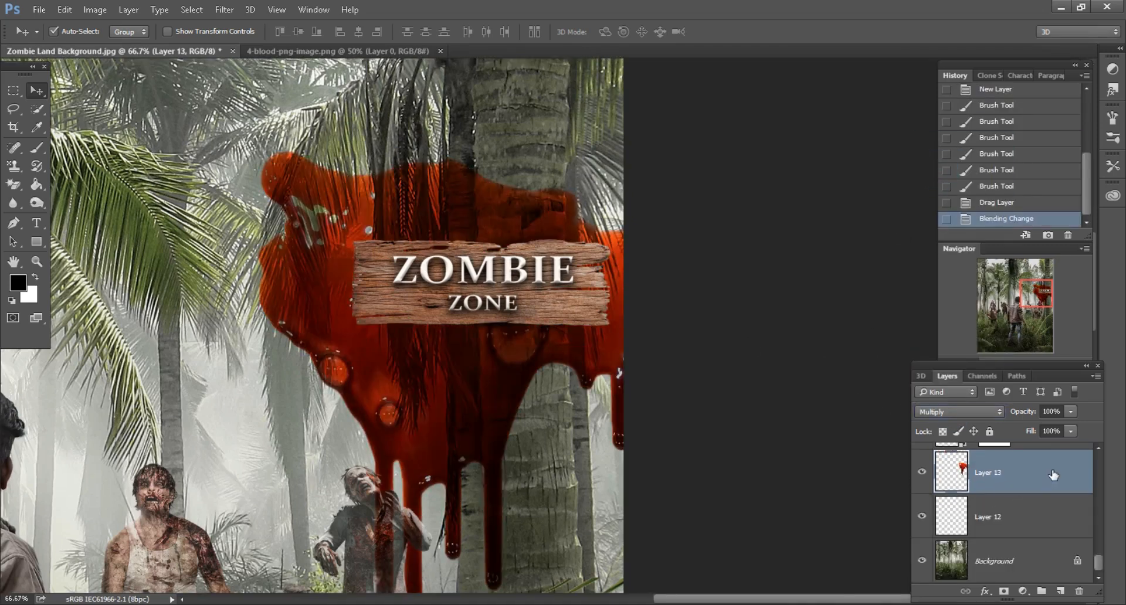
click(825, 237)
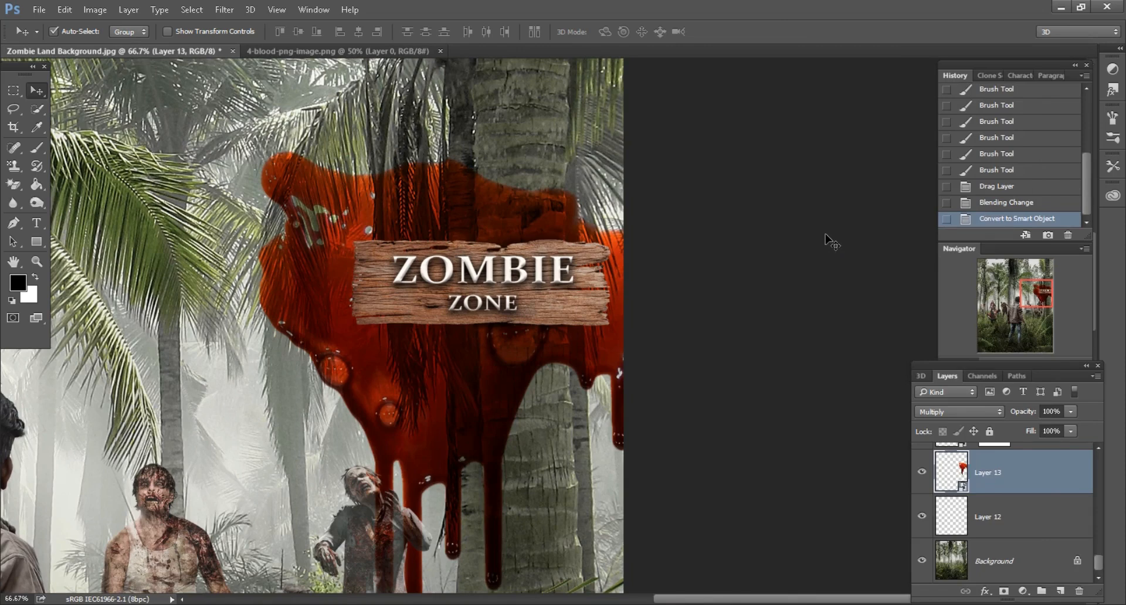
- Scale the new blood splatter on Layer 13 down to 22% proportionally
scroll(742, 283, up, 3)
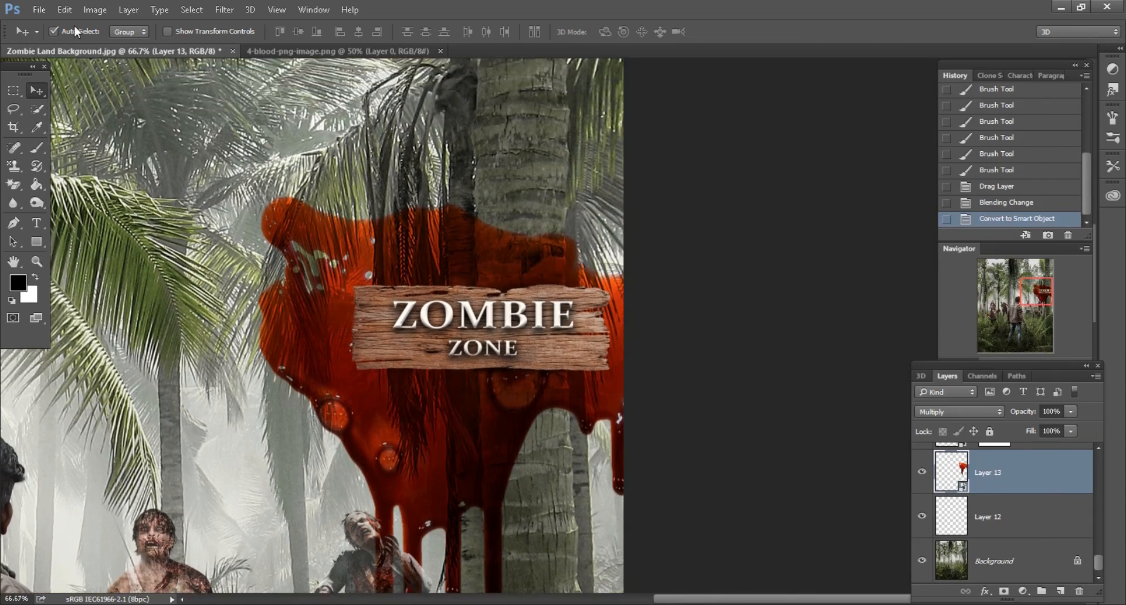
click(66, 12)
click(94, 287)
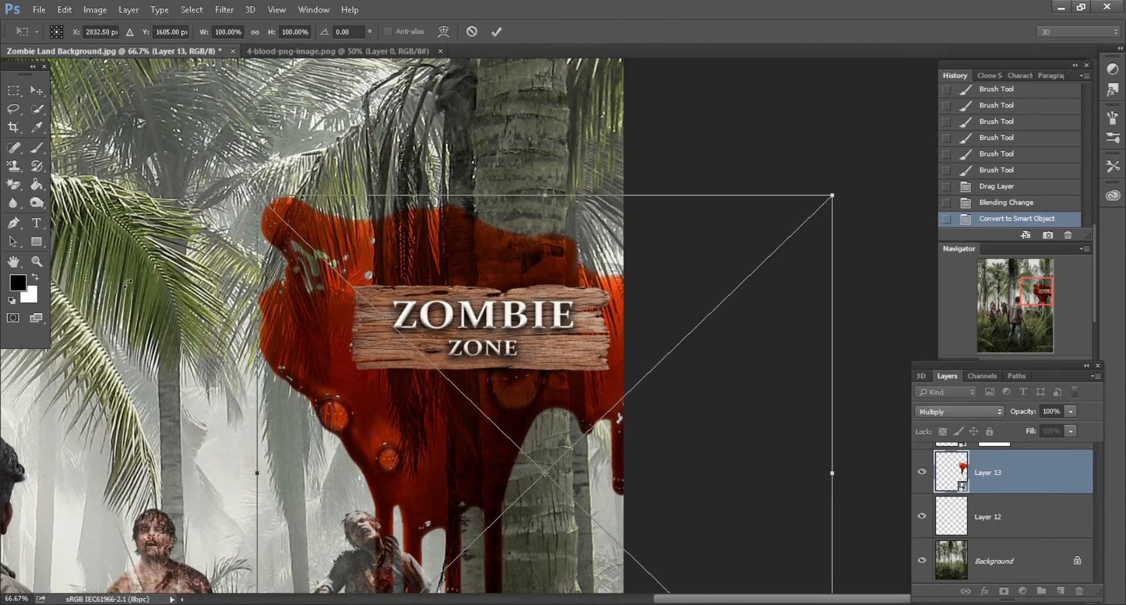
scroll(275, 177, up, 1)
drag(270, 34, 218, 37)
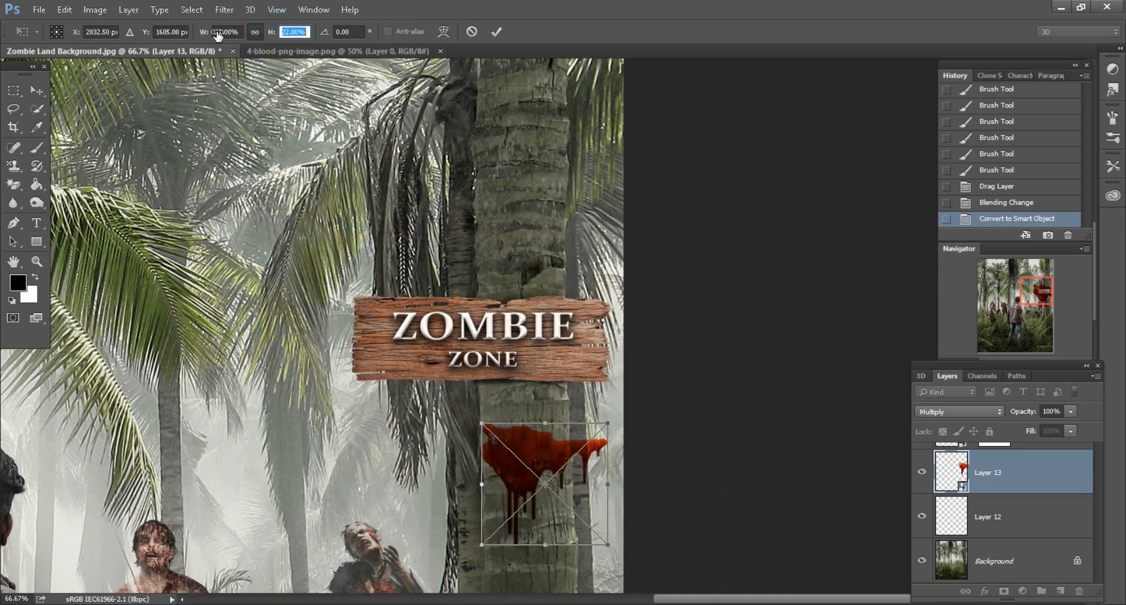
click(496, 31)
- Move the blood splatter onto the sign and raise Layer 13 to the top of the layer stack
drag(524, 460, 425, 343)
scroll(1001, 524, up, 3)
drag(1014, 574, 1002, 461)
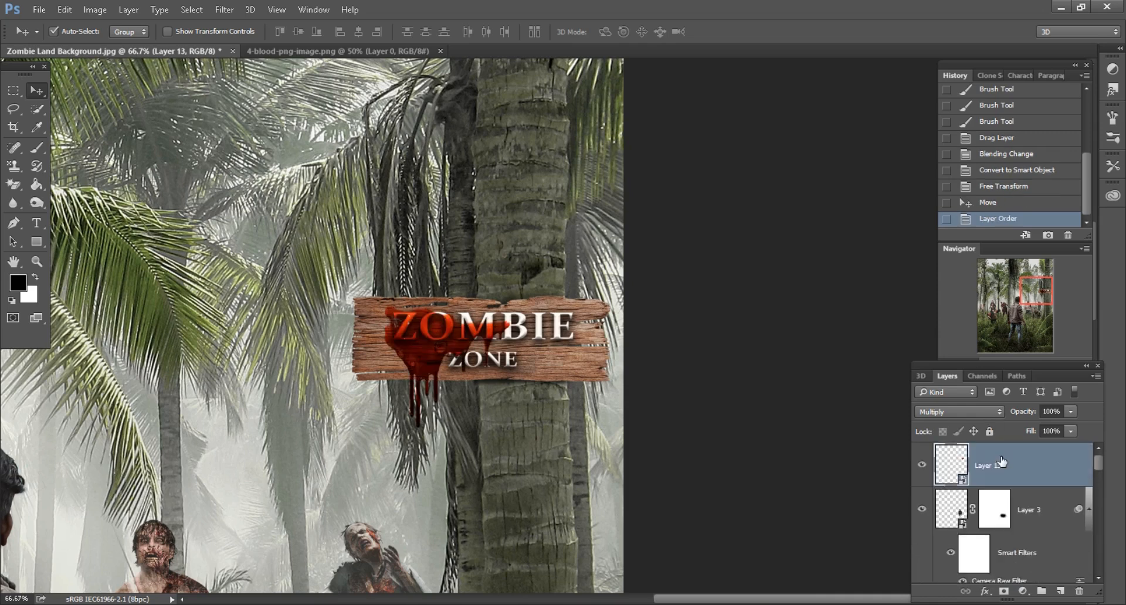
- Place the blood over the board's upper-left corner and a duplicate of it over the board's right end
drag(768, 461, 711, 403)
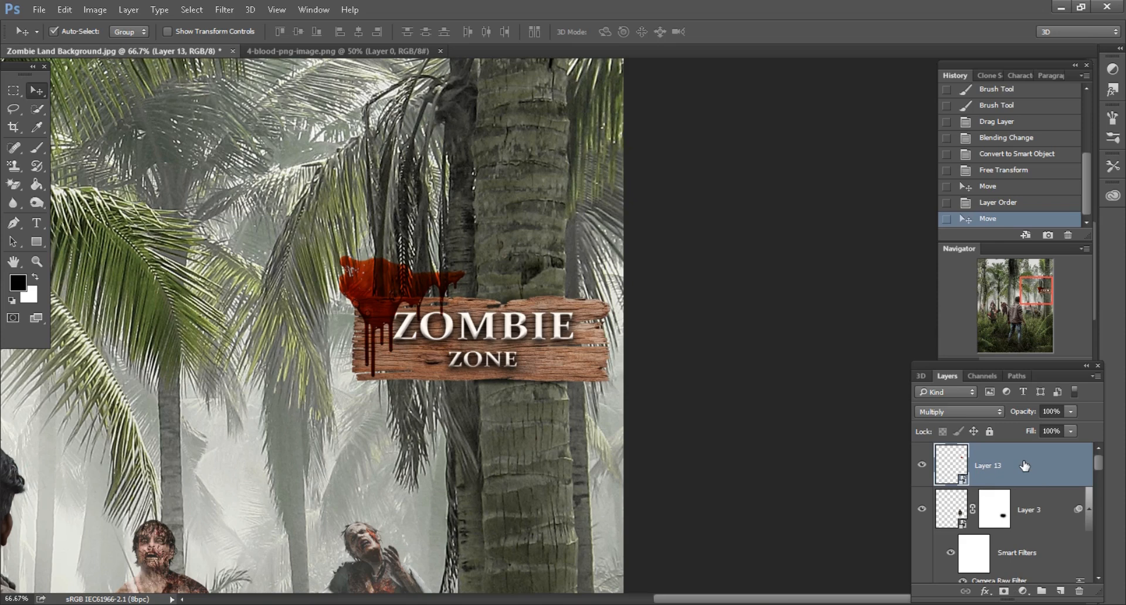
drag(1028, 470, 1060, 591)
drag(473, 388, 639, 416)
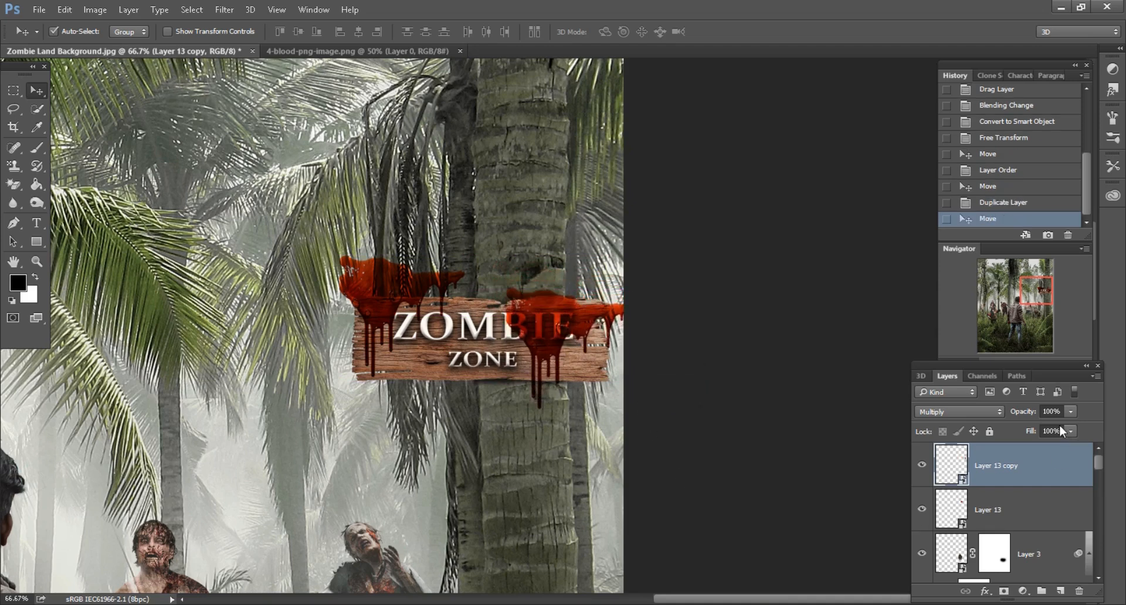
- Reduce the fill of both blood layers on the sign, setting Layer 13 to 56%
drag(1016, 434, 1002, 432)
click(1028, 504)
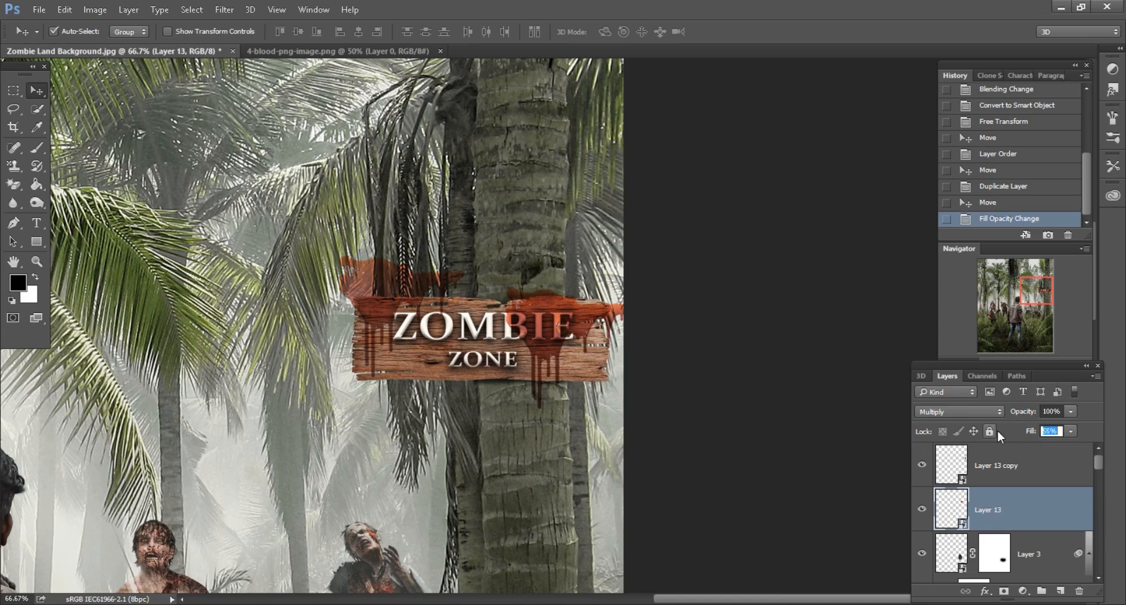
- Mask Layer 13 and hide the blood extending above the sign's upper-left edge with a black brush at 100% opacity
click(1005, 591)
click(37, 147)
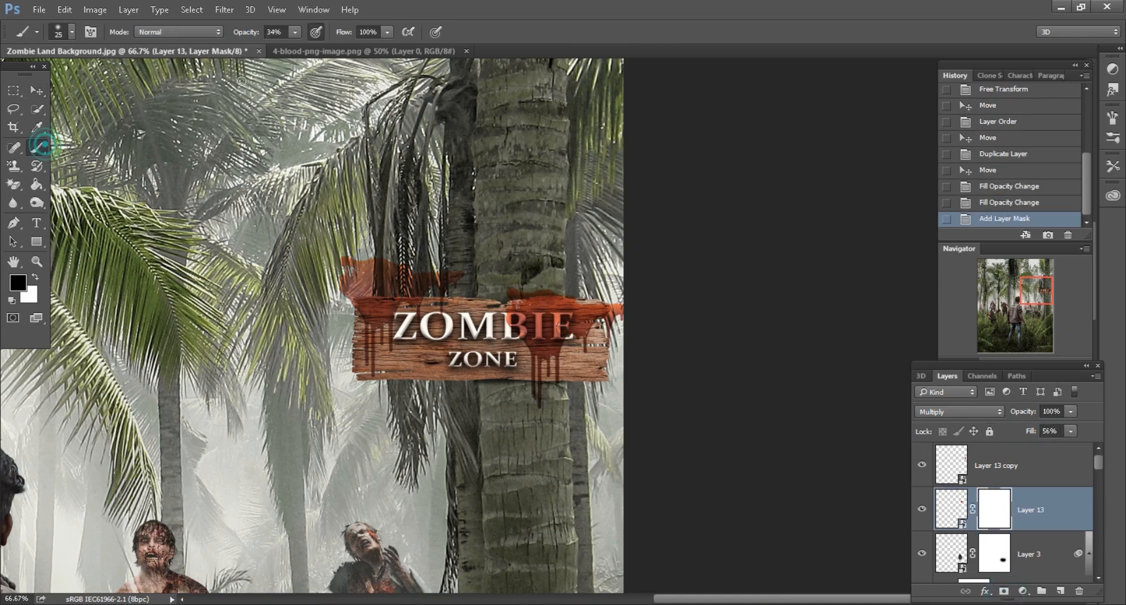
drag(247, 32, 497, 185)
drag(463, 274, 448, 283)
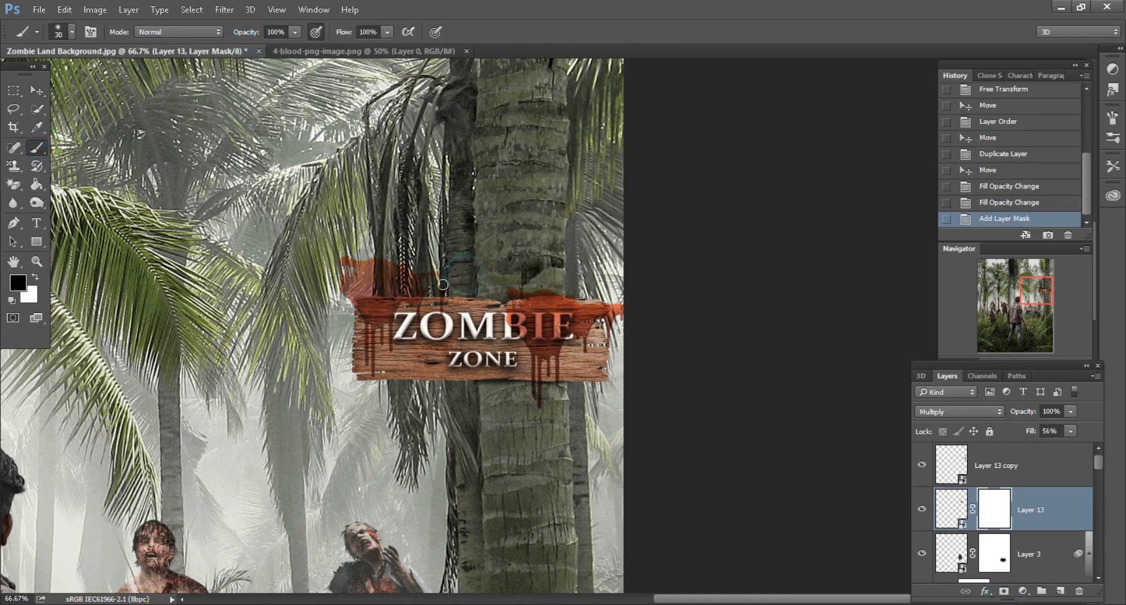
drag(347, 310, 347, 276)
key(bracketright)
mouse_move(430, 274)
mouse_down()
mouse_move(329, 279)
mouse_move(377, 265)
mouse_move(432, 277)
mouse_move(332, 288)
mouse_move(444, 286)
mouse_move(363, 288)
mouse_up()
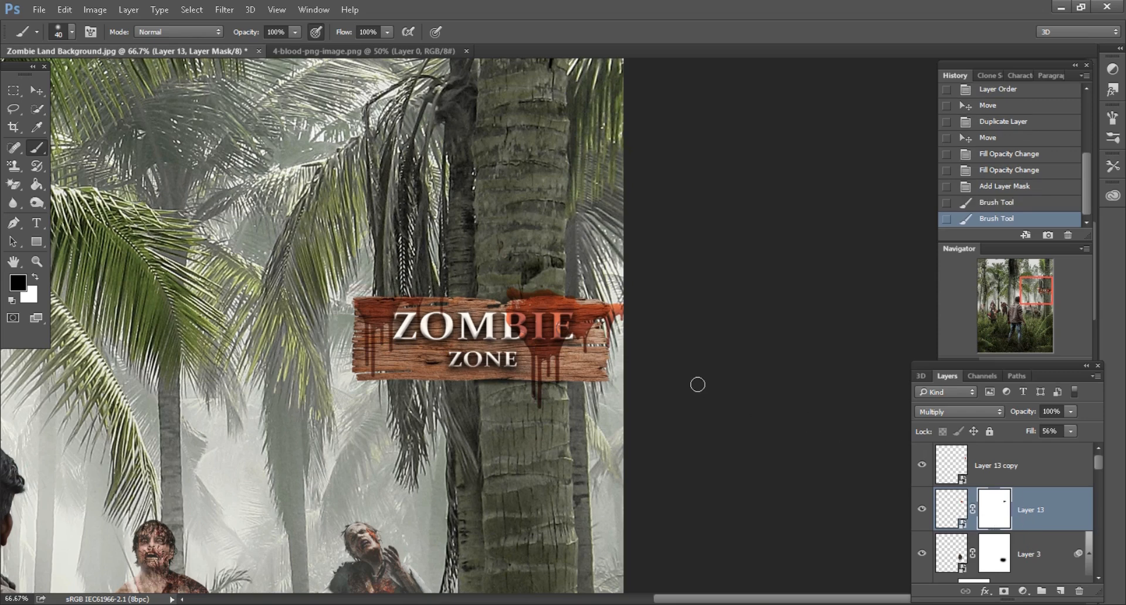
- Mask Layer 13 copy and hide the blood extending past the sign's upper-right edges
click(1026, 473)
click(922, 464)
click(922, 465)
click(1004, 591)
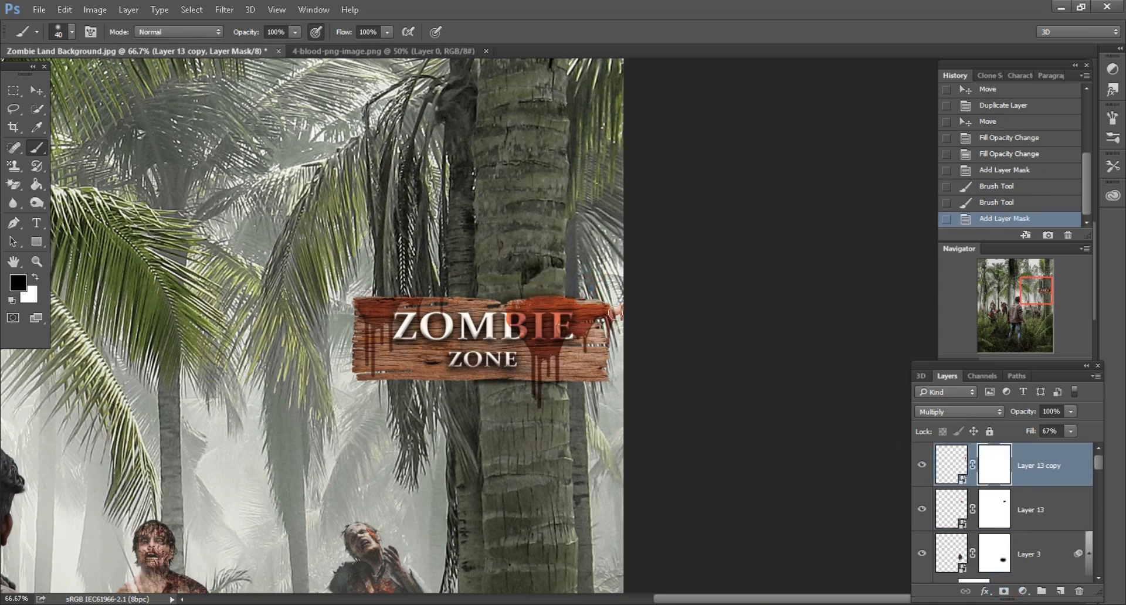
drag(623, 330, 625, 332)
key(ctrl+minus)
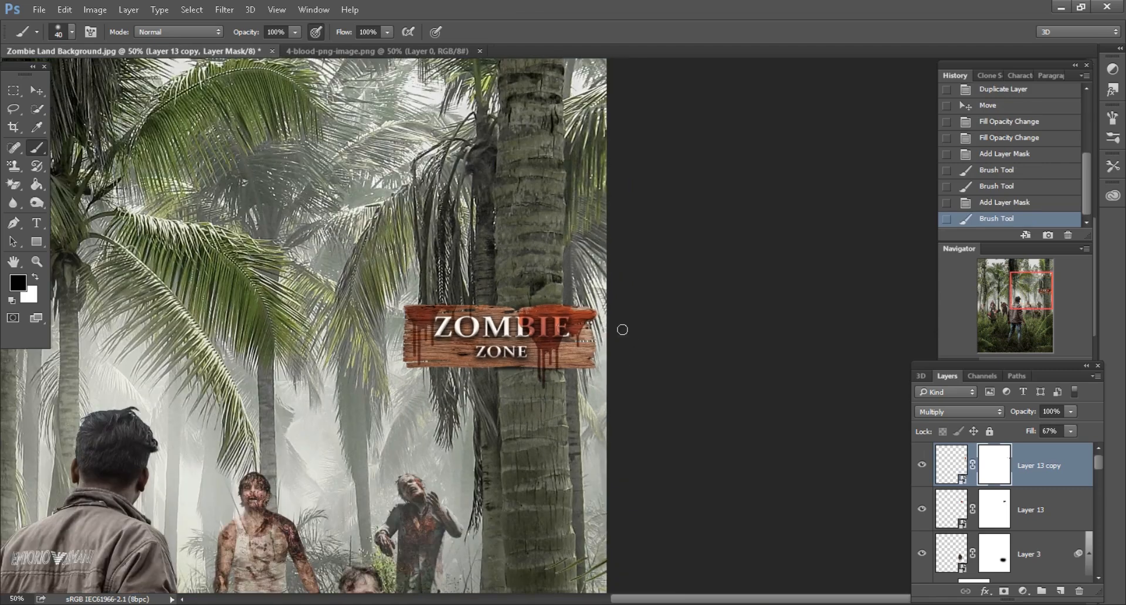
scroll(624, 330, down, 1)
- Close the old blood image and add the dripping blood from 63-blood-png-image.png to the composite in Multiply mode
click(31, 94)
click(433, 51)
click(480, 52)
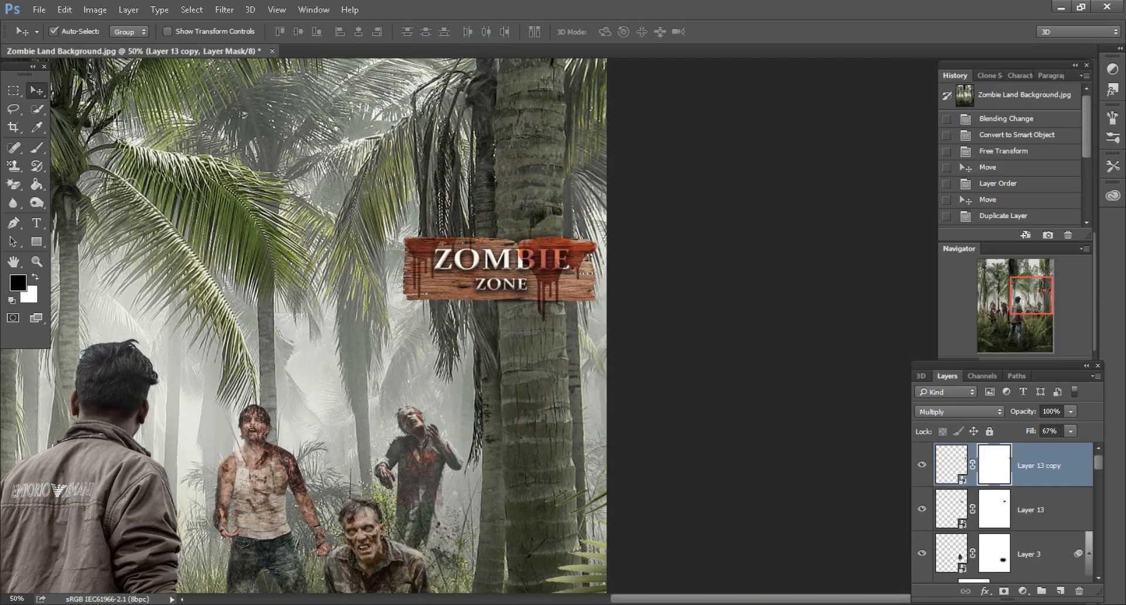
key(alt+Tab)
drag(257, 112, 504, 294)
click(965, 412)
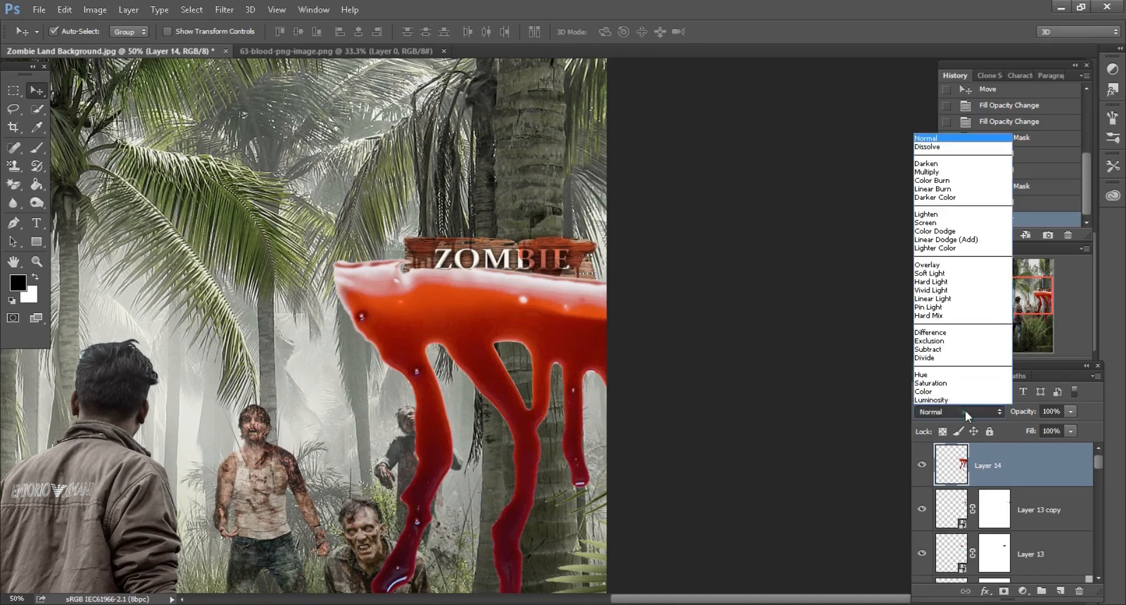
click(928, 172)
- Convert Layer 14 to a Smart Object and move it below the sign layers, directly above Layer 9
right_click(1042, 458)
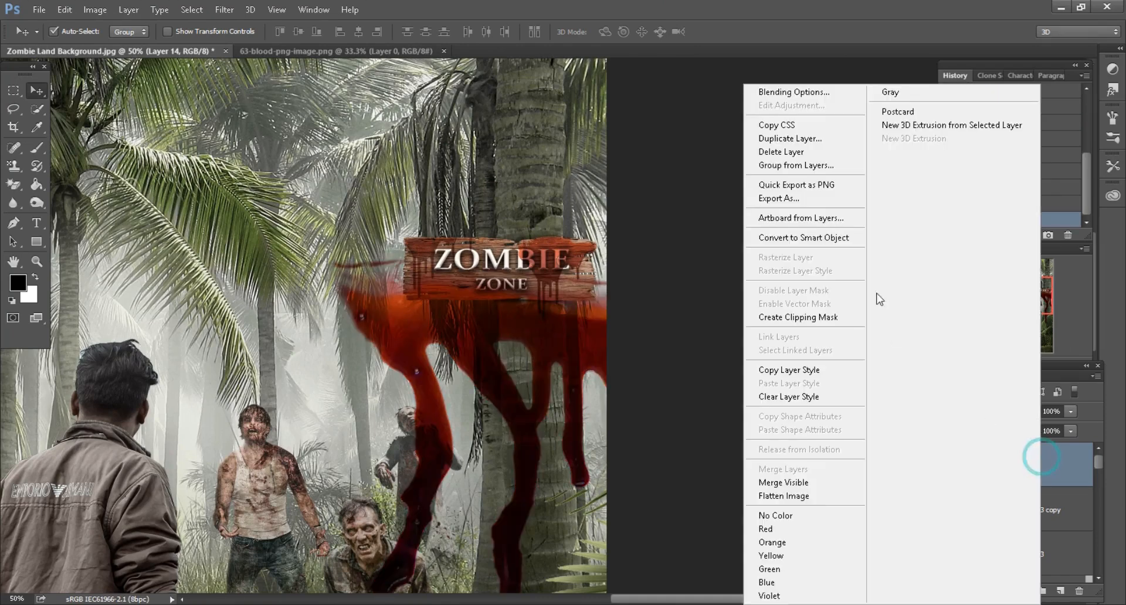
click(824, 238)
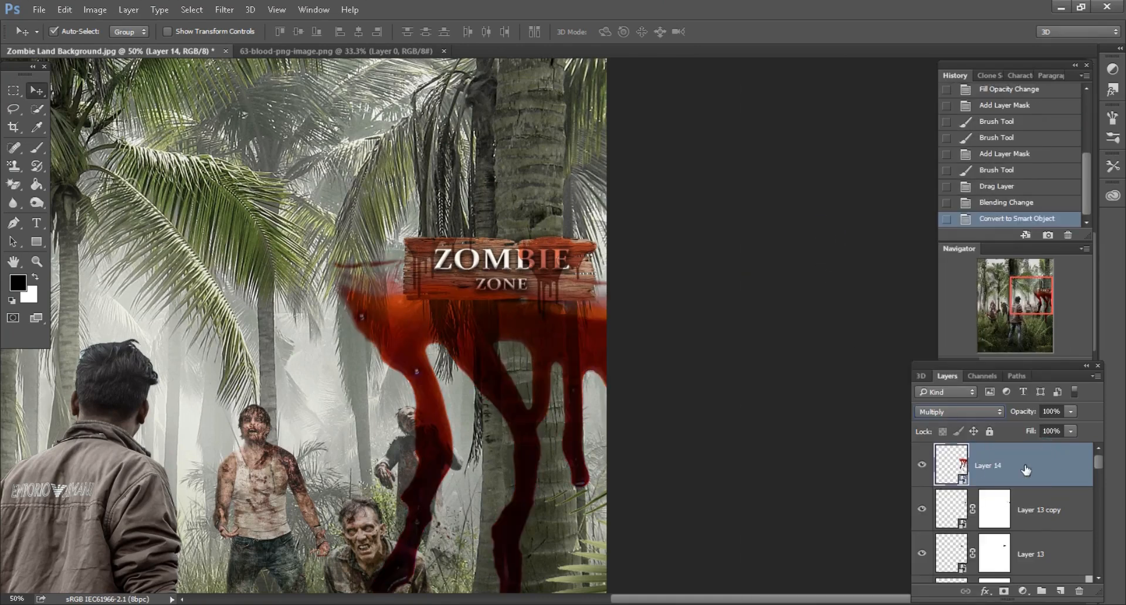
scroll(1027, 473, down, 5)
drag(1001, 603, 1000, 537)
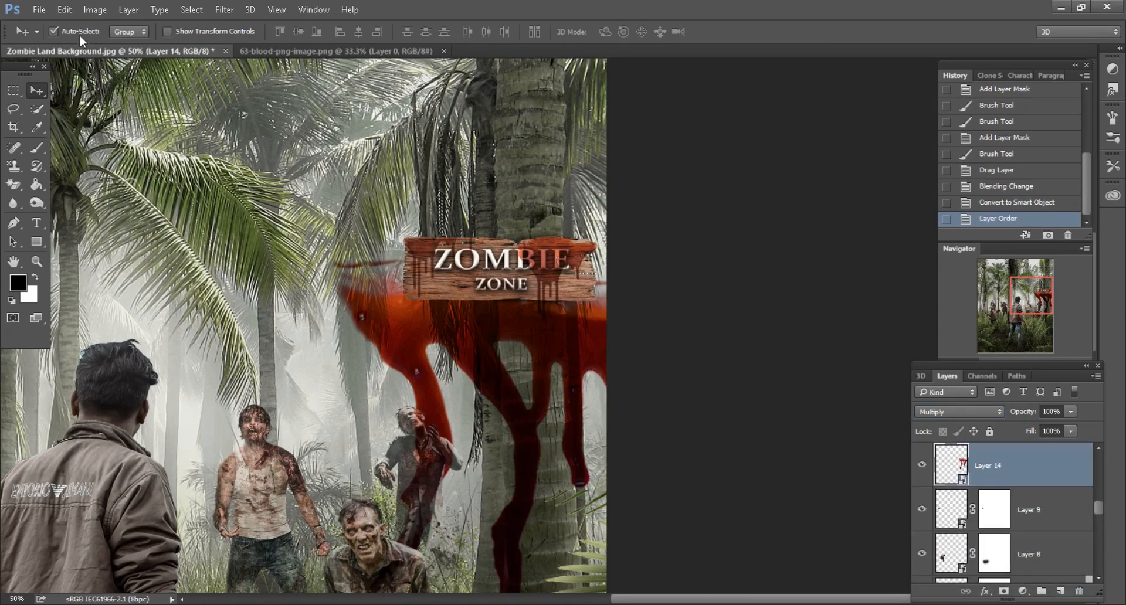
- Scale the dripping blood down proportionally and place it so the drips run from the sign's lower edge down the trunk
click(65, 9)
click(82, 282)
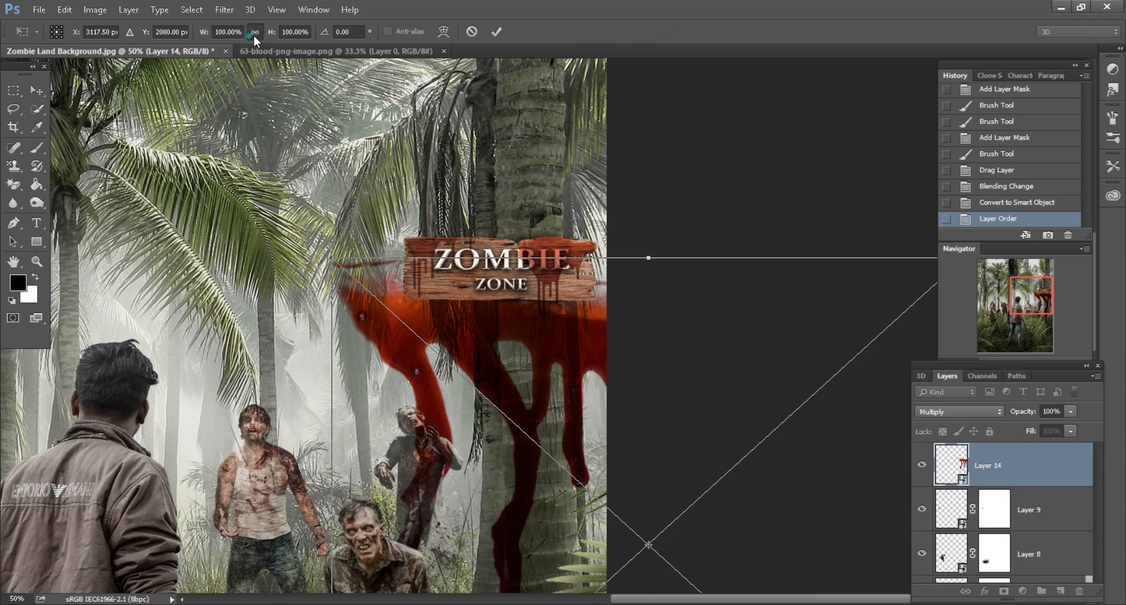
drag(268, 33, 214, 28)
key(Return)
drag(668, 558, 536, 345)
- Set Layer 14's fill to 68% and mask away the unwanted drips beneath both ends of the sign
drag(1025, 434, 1010, 434)
click(1004, 591)
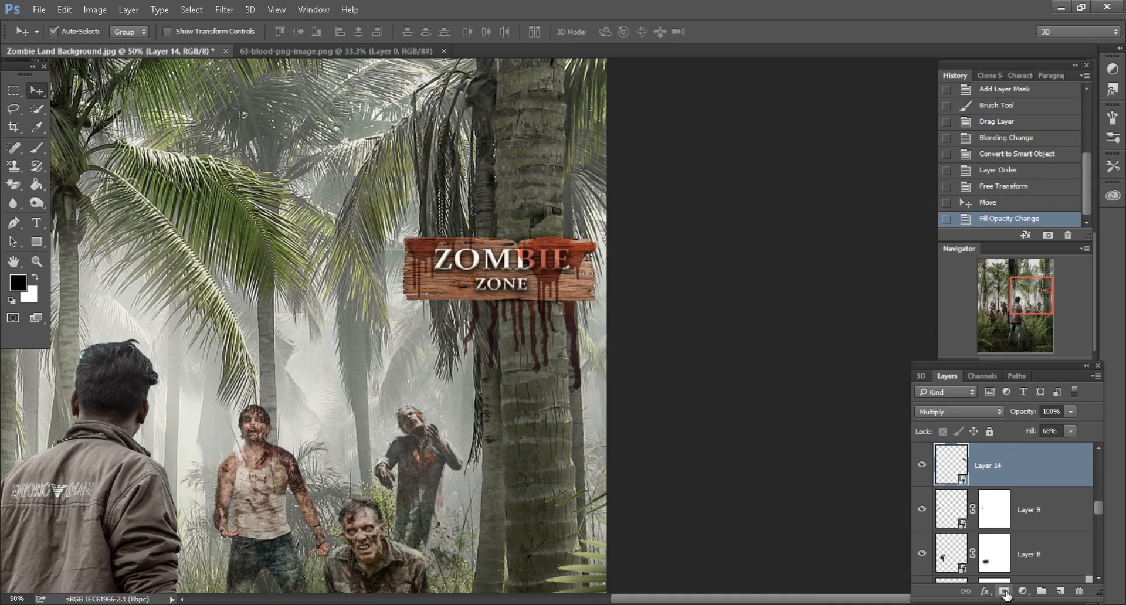
click(38, 153)
key(ctrl+plus)
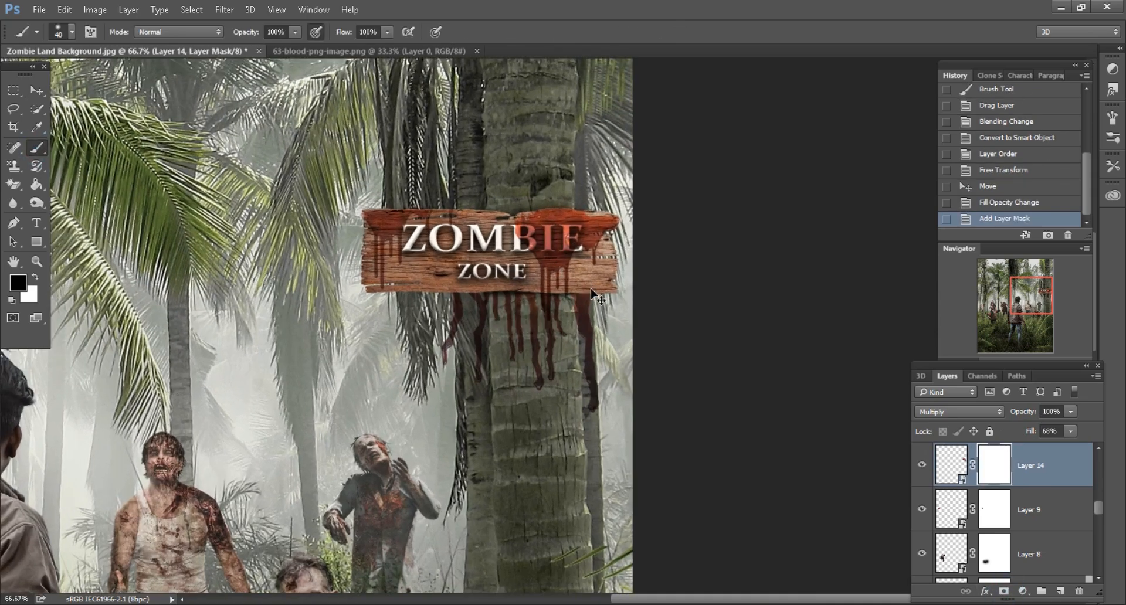
mouse_move(584, 292)
mouse_down()
mouse_move(579, 318)
mouse_move(591, 297)
mouse_up()
drag(596, 420, 588, 432)
drag(479, 315, 461, 307)
key(ctrl+minus)
key(ctrl+minus)
key(ctrl+minus)
key(ctrl+minus)
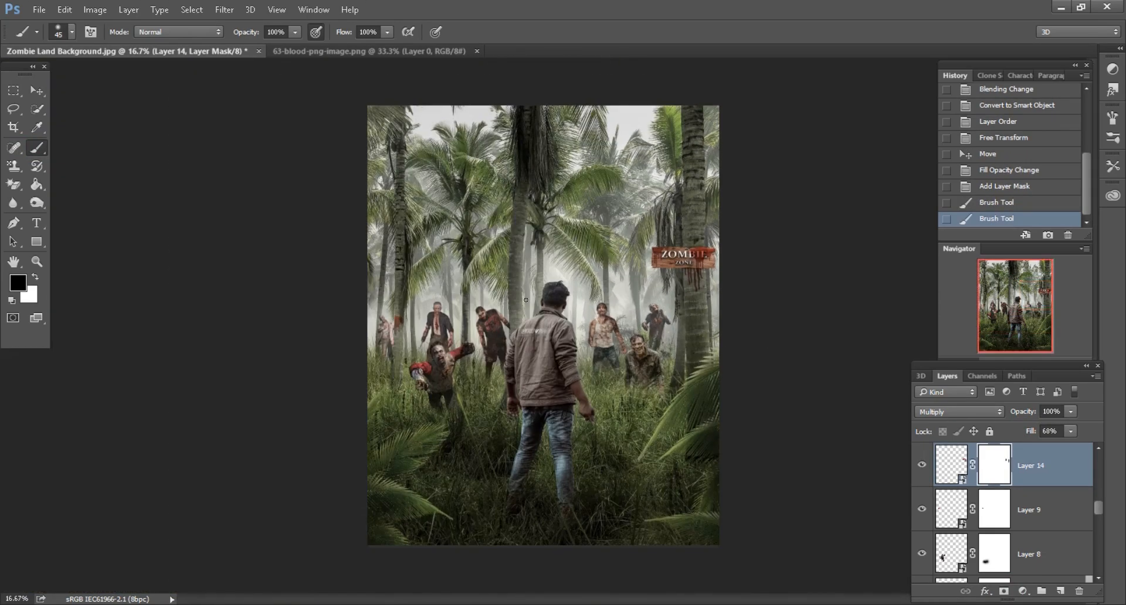
- Close the blood image and add the bat from Bat.png to the composite as Layer 15
click(339, 51)
click(478, 52)
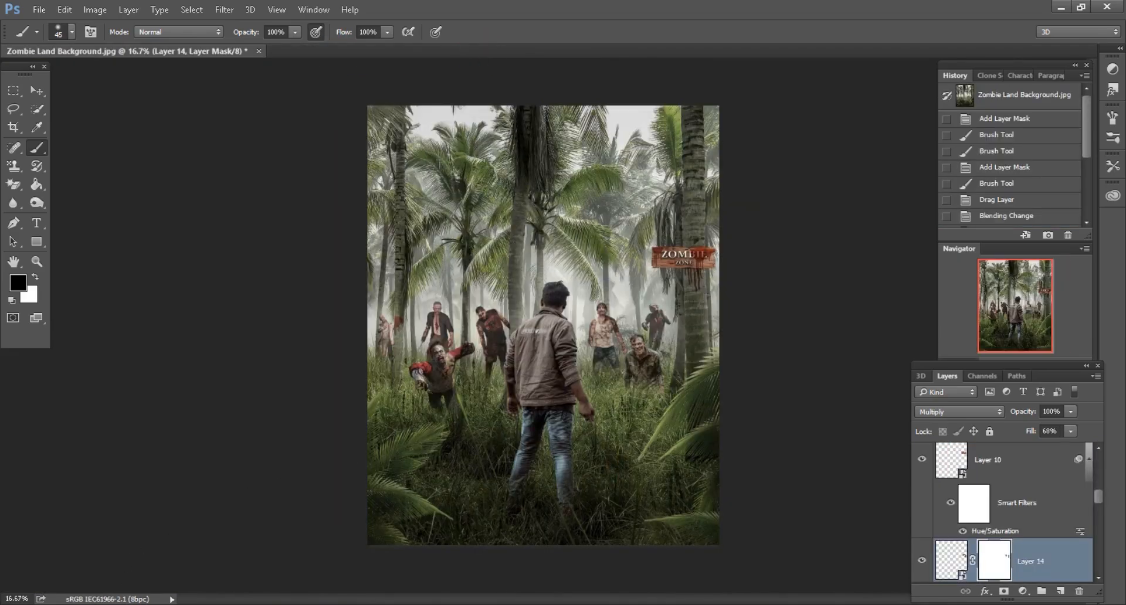
key(alt+Tab)
click(380, 347)
drag(325, 118, 656, 47)
click(44, 94)
drag(408, 237, 681, 403)
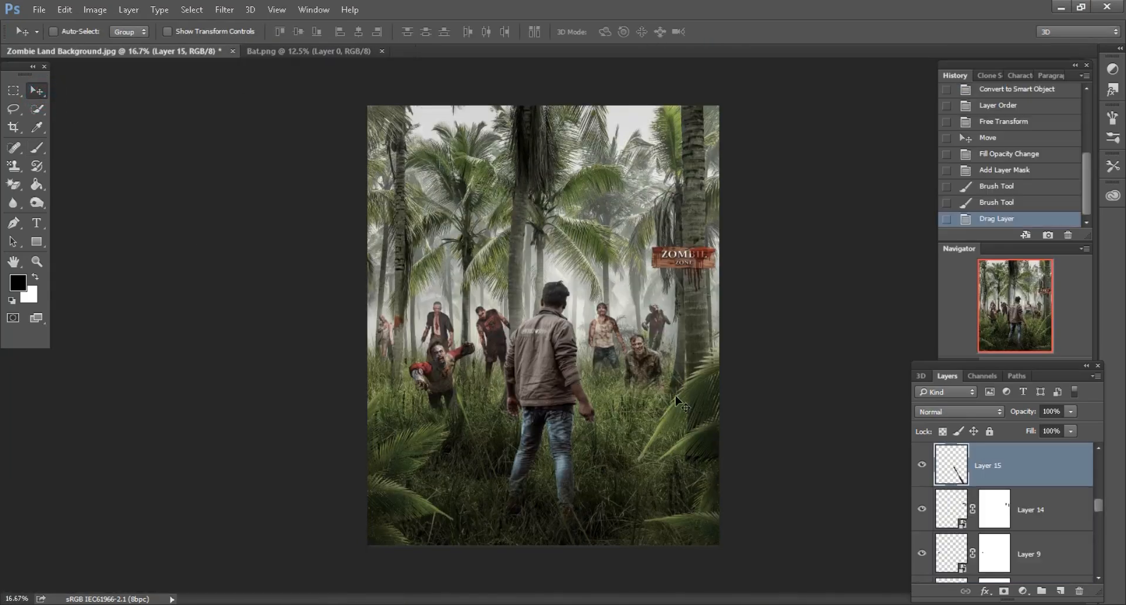
- Convert the bat layer to a Smart Object and scale it down proportionally to suit the man
key(ctrl+plus)
key(ctrl+plus)
drag(1026, 325, 1038, 344)
right_click(1032, 474)
click(838, 245)
scroll(550, 385, down, 5)
click(62, 10)
click(293, 259)
drag(263, 32, 237, 34)
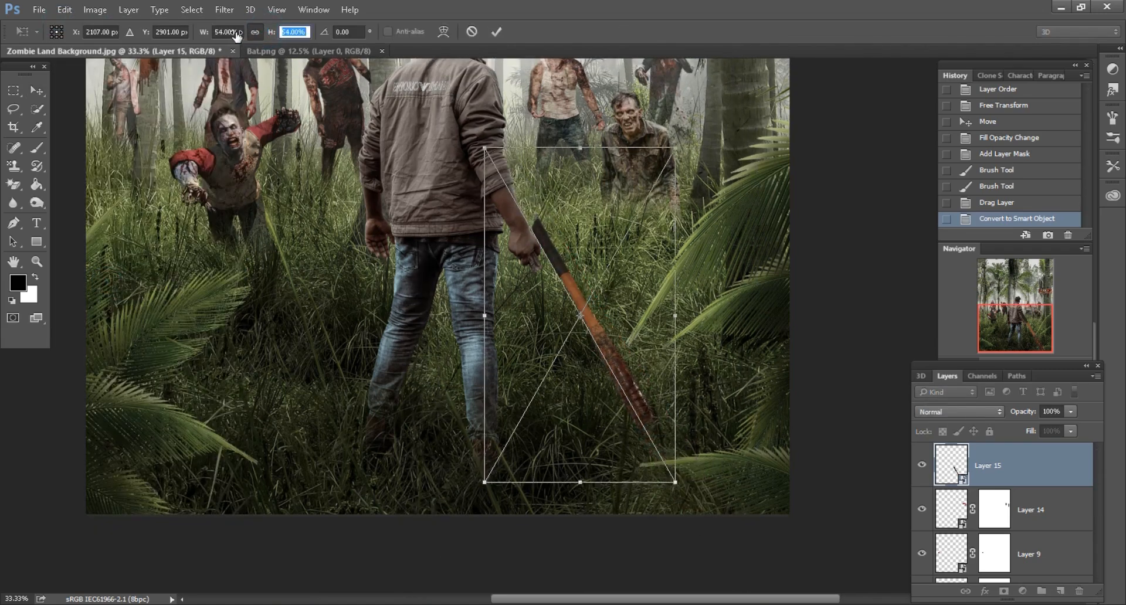
key(Return)
- Position the bat's handle over the man's right hand and lower Layer 15's fill to 60% to reveal the fingers
key(ctrl+plus)
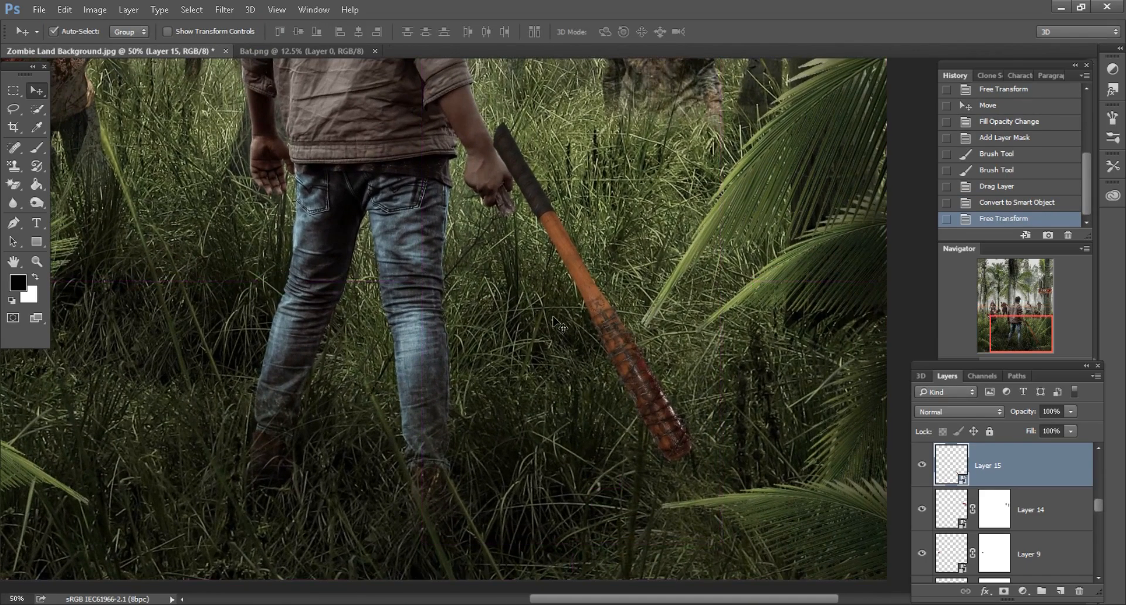
drag(552, 322, 559, 270)
key(ctrl+plus)
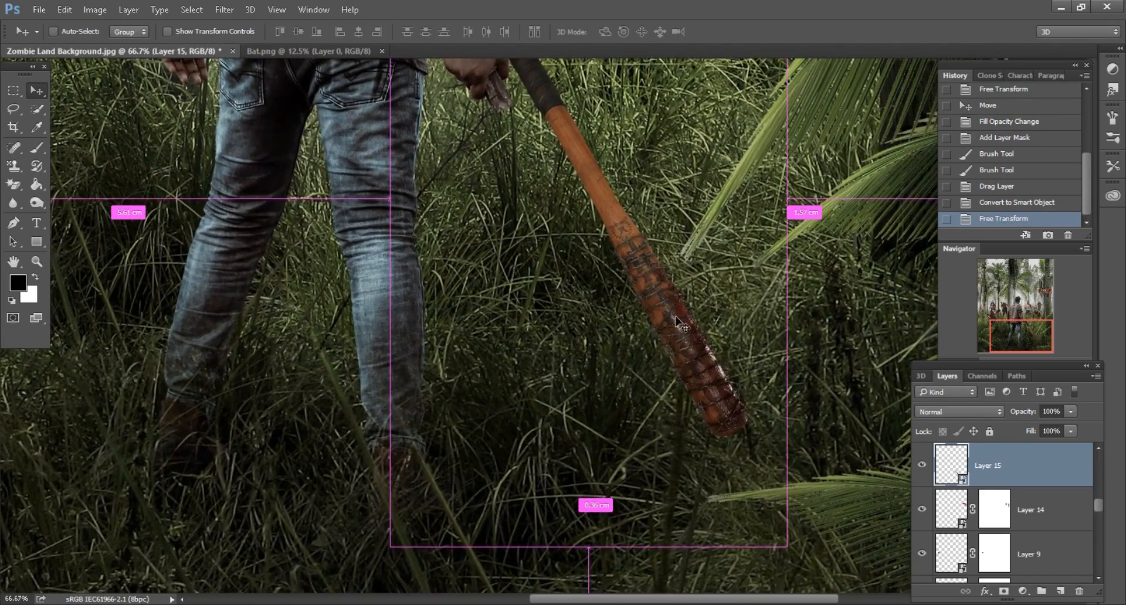
key(ctrl+minus)
drag(688, 331, 666, 320)
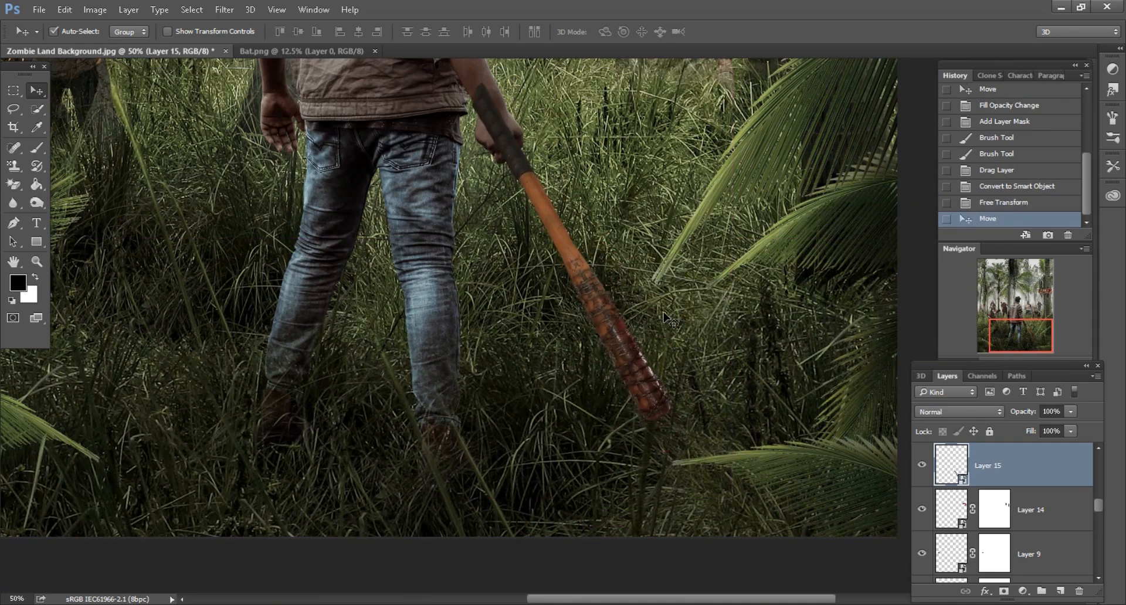
scroll(666, 320, up, 1)
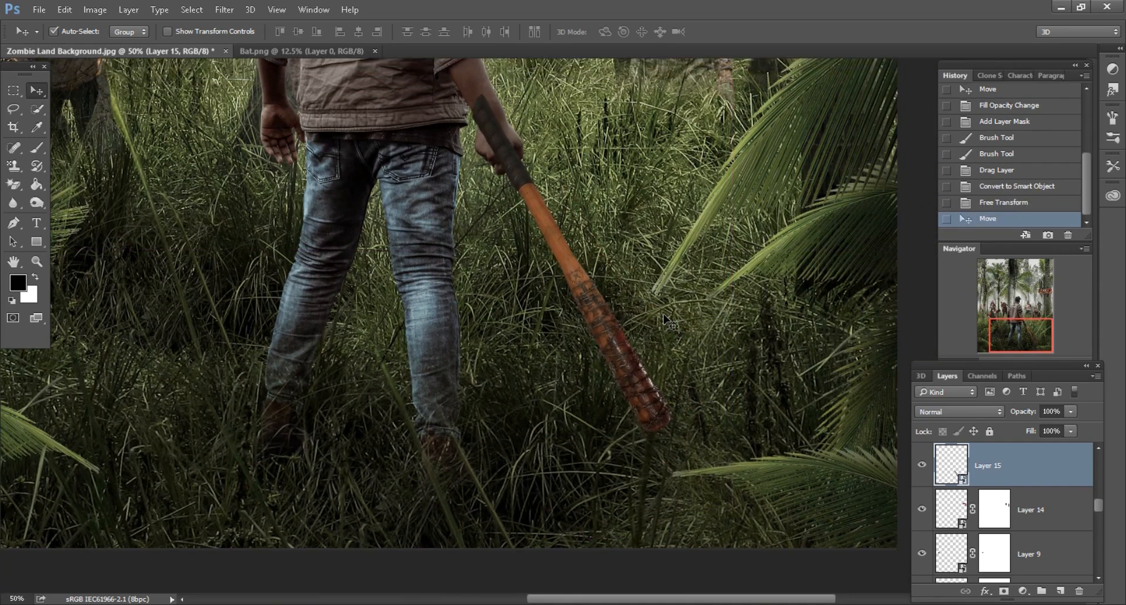
scroll(666, 320, up, 2)
key(ctrl+plus)
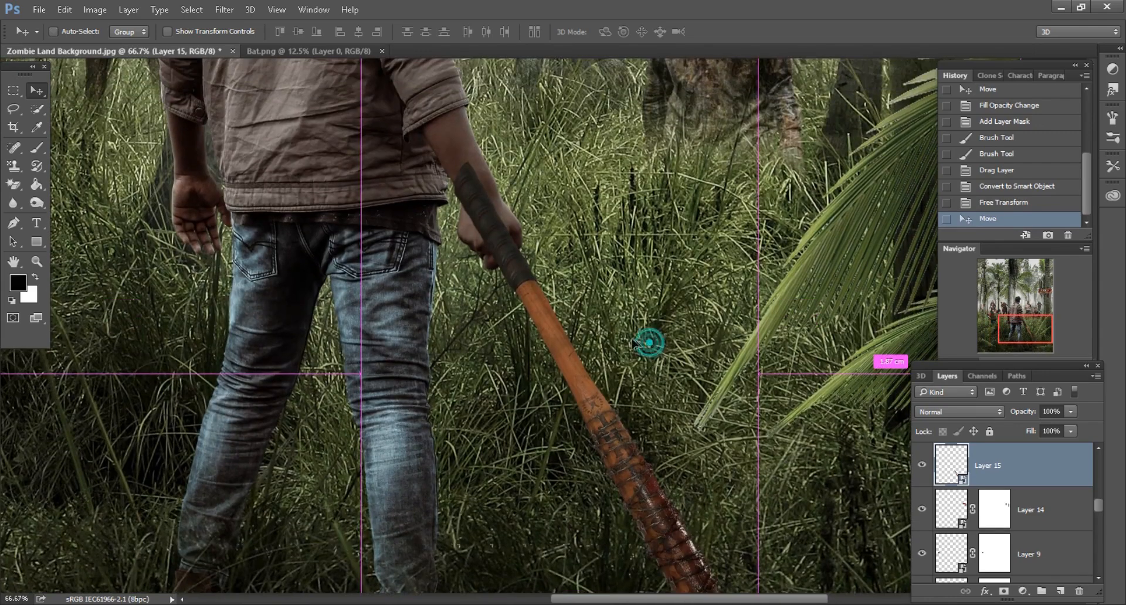
drag(634, 342, 649, 341)
drag(1027, 432, 1008, 433)
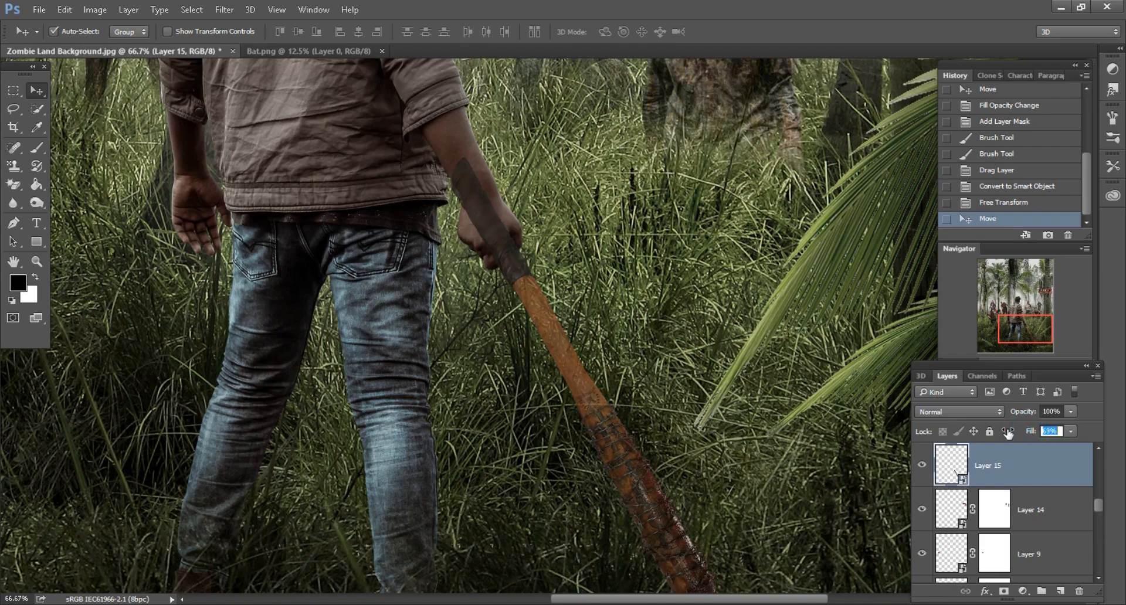
- Add a mask to Layer 15 and hide the bat handle along the edges of the gripping fingers with a size 6 brush
click(1004, 592)
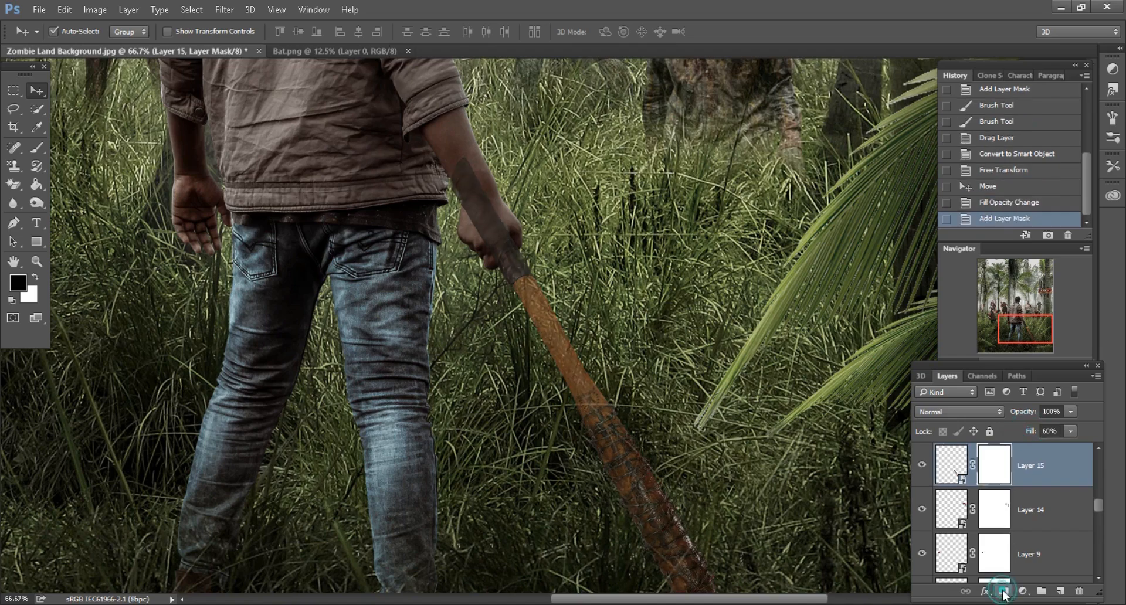
click(34, 148)
scroll(598, 250, up, 2)
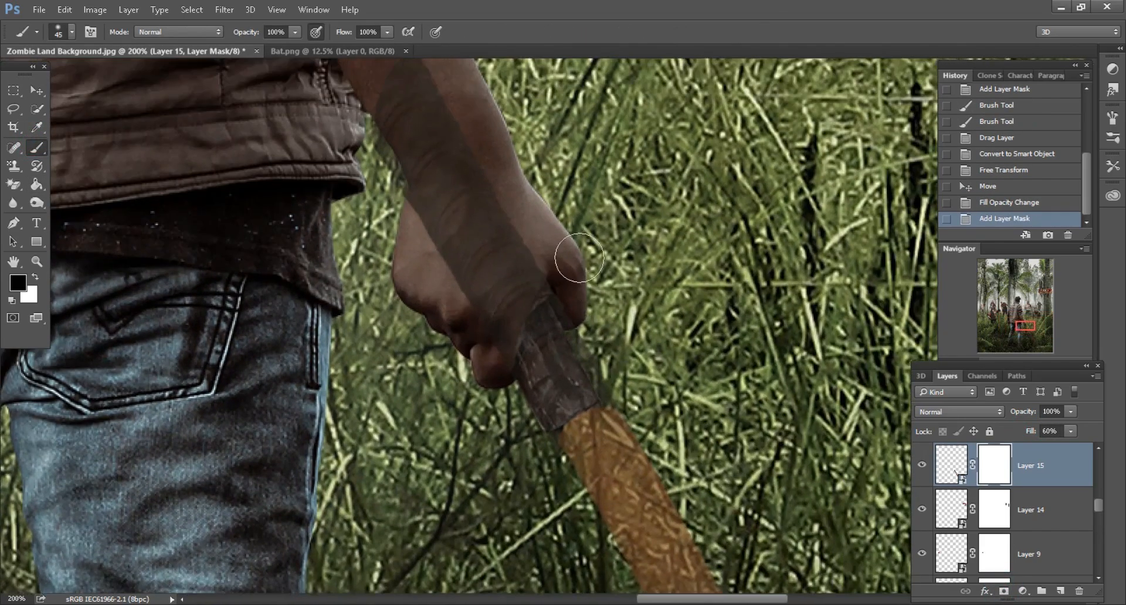
key(bracketleft)
key(bracketleft)
key(bracketleft)
key(bracketleft)
key(bracketleft)
drag(546, 291, 541, 308)
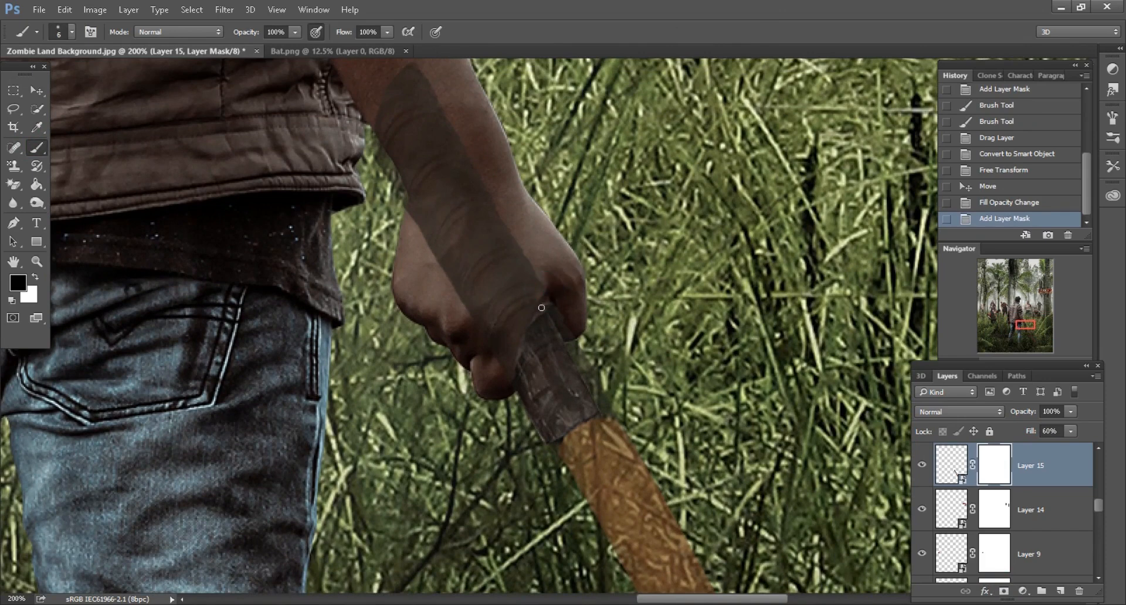
mouse_move(510, 366)
mouse_down()
mouse_move(483, 307)
mouse_move(507, 285)
mouse_move(530, 288)
mouse_move(485, 363)
mouse_up()
- Mask out the rest of the handle covering the hand and forearm, and restore the bat's fill to 100%
key(bracketright)
key(bracketright)
key(bracketright)
key(bracketright)
key(bracketright)
key(bracketright)
mouse_move(468, 326)
mouse_down()
mouse_move(460, 93)
mouse_move(385, 170)
mouse_move(466, 191)
mouse_move(452, 229)
mouse_up()
drag(516, 276, 551, 285)
key(bracketleft)
key(bracketleft)
key(ctrl+minus)
key(ctrl+minus)
drag(1033, 431, 1125, 441)
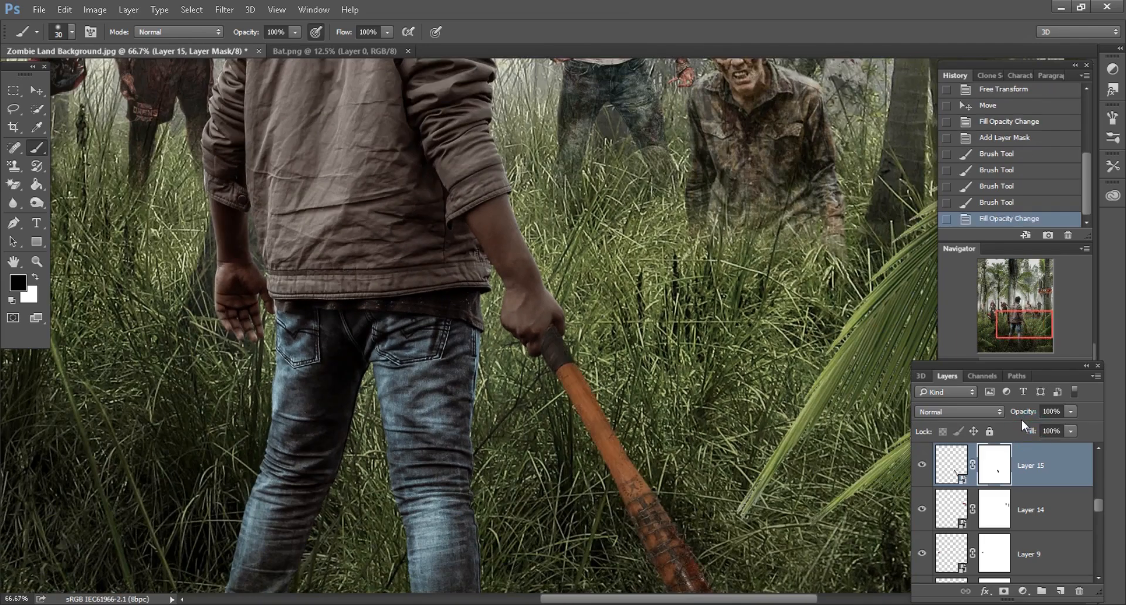
- Fade the bat's lower end into the grass on its mask with a size 700 brush at 75% opacity
key(ctrl+minus)
key(ctrl+minus)
scroll(757, 440, down, 6)
scroll(757, 440, right, 3)
key(ctrl+plus)
key(bracketright)
key(bracketright)
key(bracketright)
key(bracketright)
key(bracketright)
key(bracketright)
key(bracketright)
key(bracketright)
key(bracketright)
key(bracketright)
key(bracketright)
key(bracketright)
key(bracketright)
key(bracketright)
key(bracketright)
key(bracketright)
key(7)
key(5)
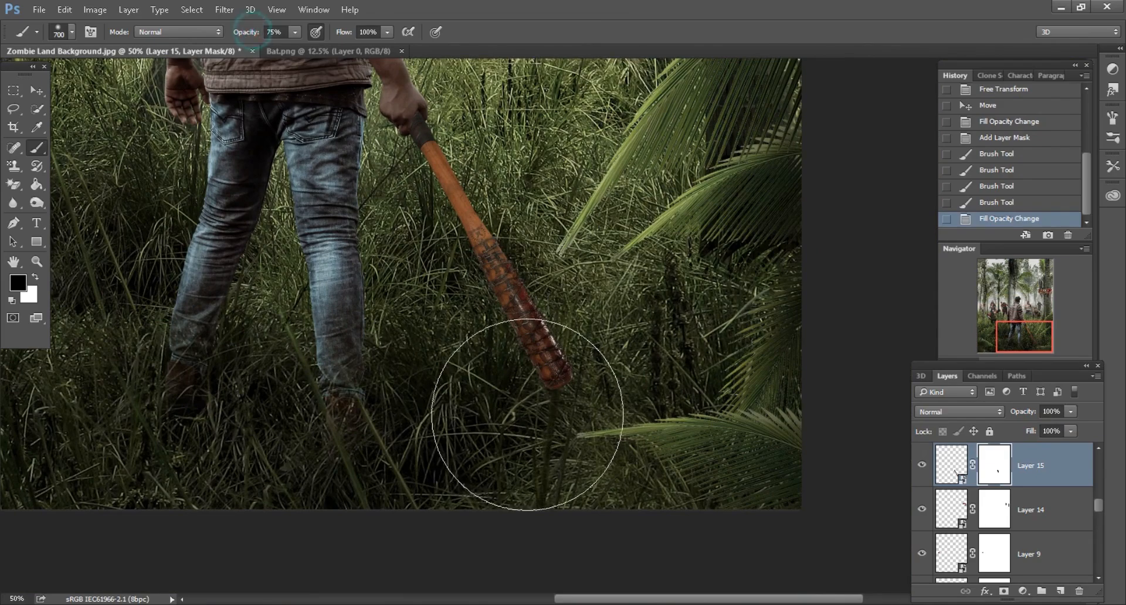
key(bracketright)
click(570, 416)
click(488, 416)
click(578, 470)
scroll(605, 355, up, 6)
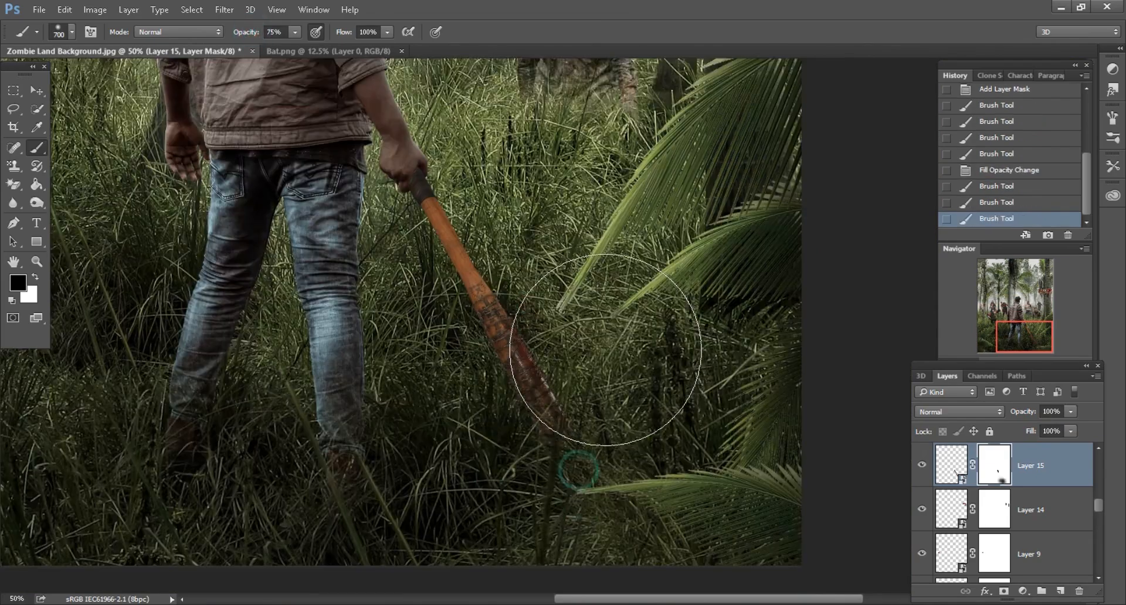
- Touch up the bat handle beside the thumb on the mask with a white size 9 brush at 100% opacity
key(ctrl+plus)
key(ctrl+plus)
key(ctrl+plus)
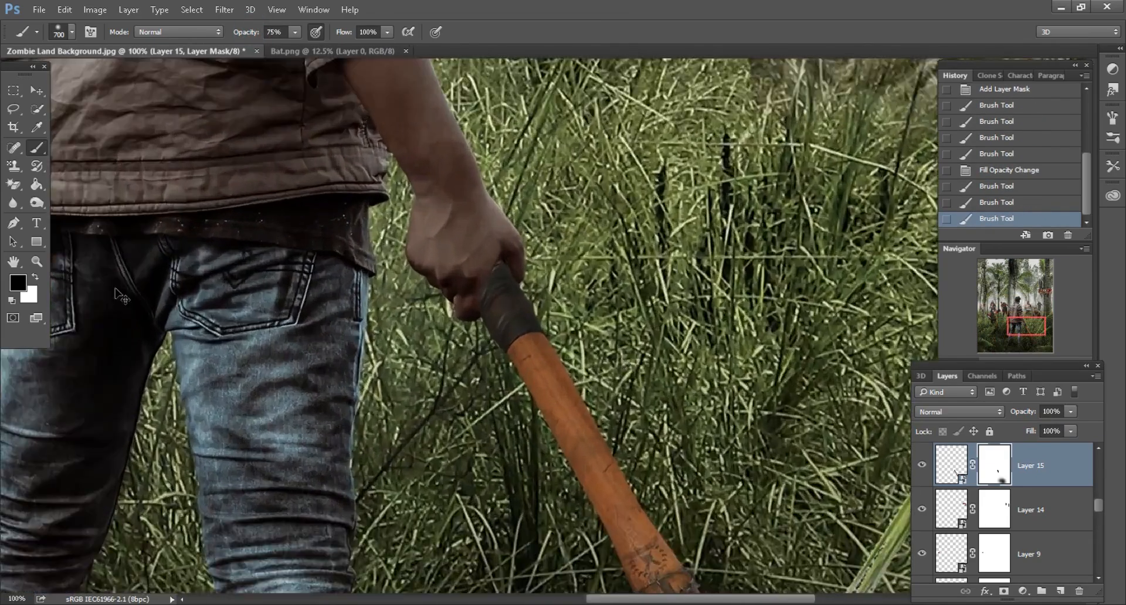
key(bracketleft)
key(bracketleft)
key(bracketleft)
key(bracketleft)
key(bracketleft)
key(bracketleft)
key(bracketleft)
key(bracketleft)
key(bracketleft)
key(bracketleft)
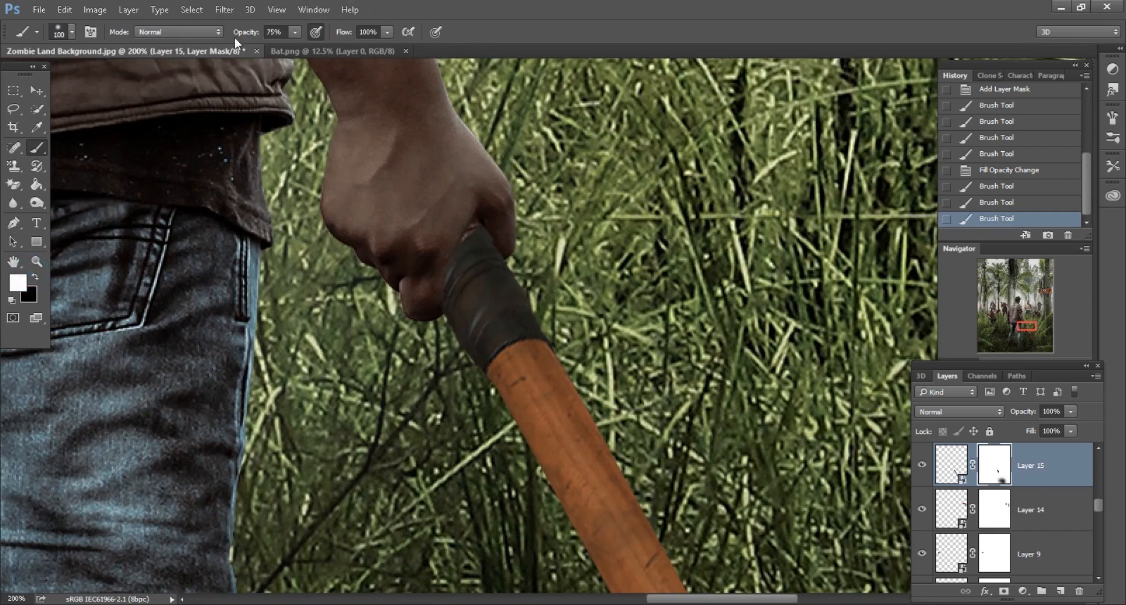
key(bracketleft)
key(bracketleft)
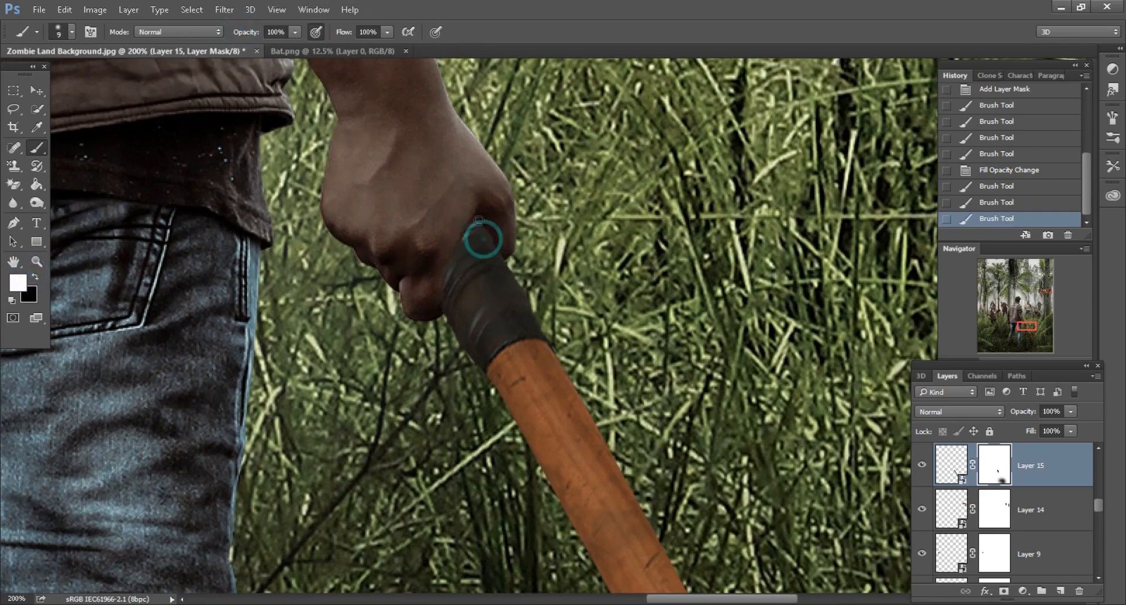
key(ctrl+minus)
key(ctrl+minus)
key(ctrl+minus)
key(ctrl+minus)
key(ctrl+minus)
key(ctrl+minus)
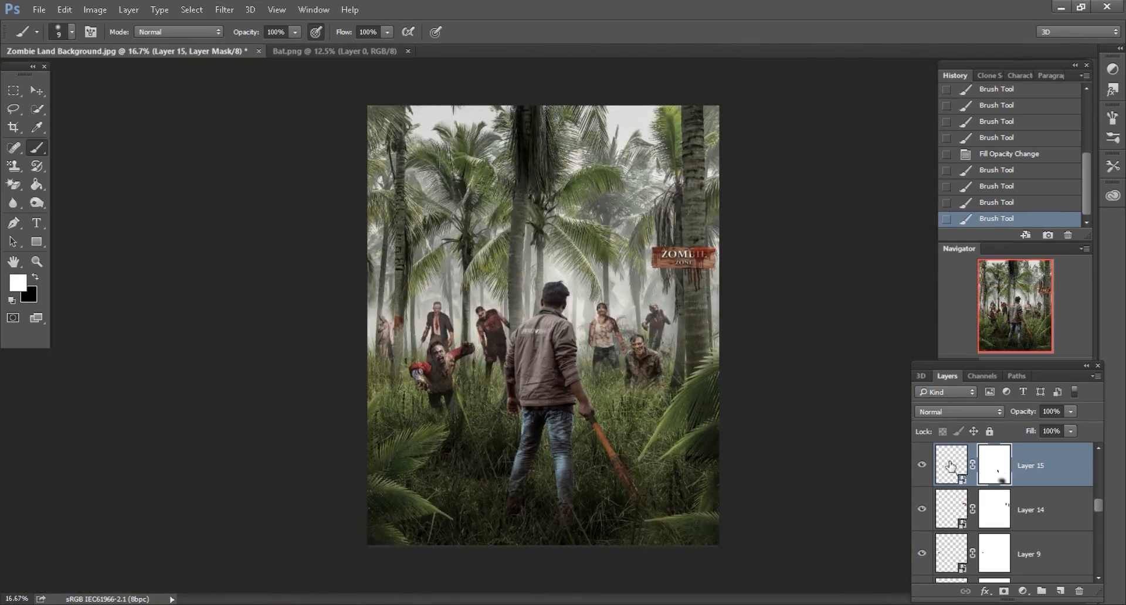
- Darken the bat on Layer 15 with a Hue/Saturation lightness of -25
click(952, 468)
click(88, 11)
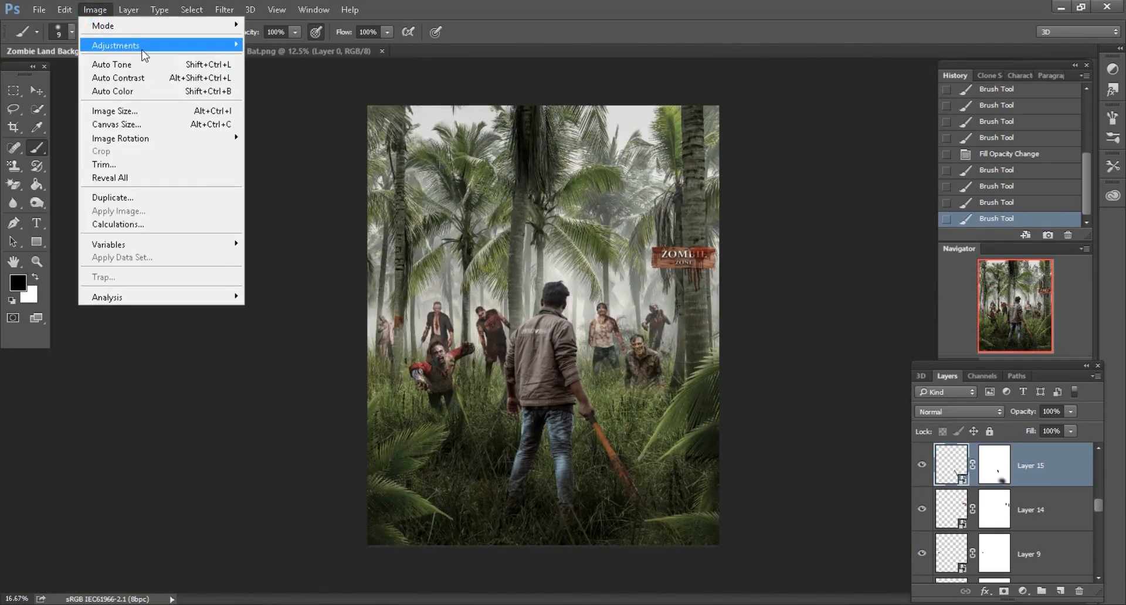
mouse_move(144, 49)
click(272, 118)
drag(809, 315, 797, 311)
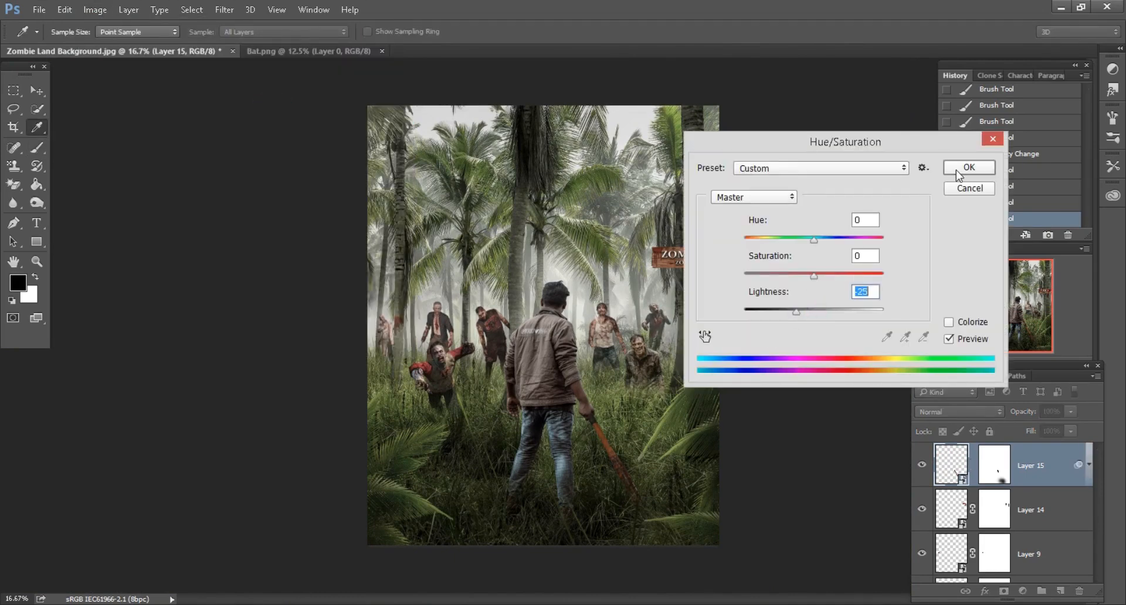
click(955, 169)
- Add a new layer directly above the man's layer and load the man's outline as a selection
scroll(1009, 514, down, 5)
scroll(1009, 514, down, 3)
click(951, 506)
click(921, 503)
click(921, 504)
click(1059, 592)
ctrl+click(952, 506)
- Add a black-to-transparent linear gradient fill at 90° and 100% scale within the man's outline, shifting the gradient down over his lower body
key(ctrl+plus)
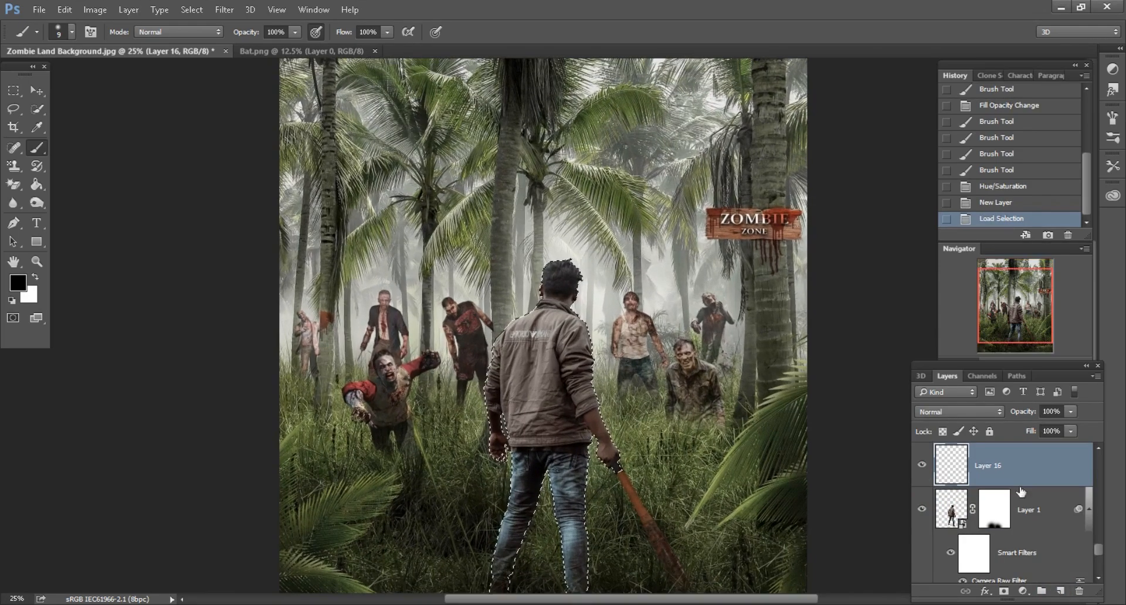
click(1023, 592)
click(1025, 304)
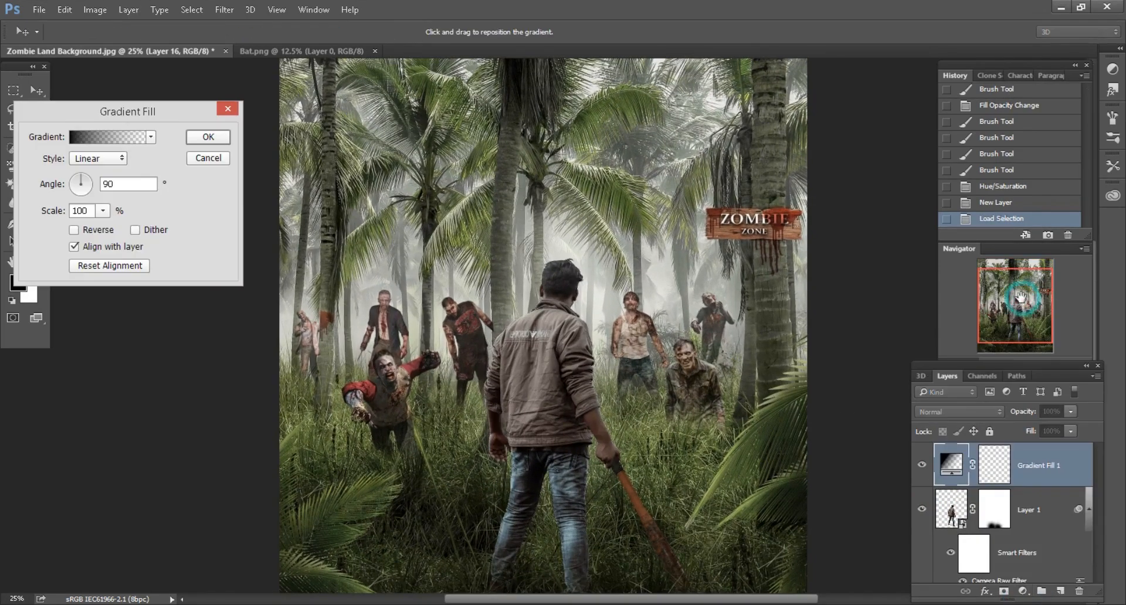
key(ctrl+minus)
drag(591, 262, 572, 387)
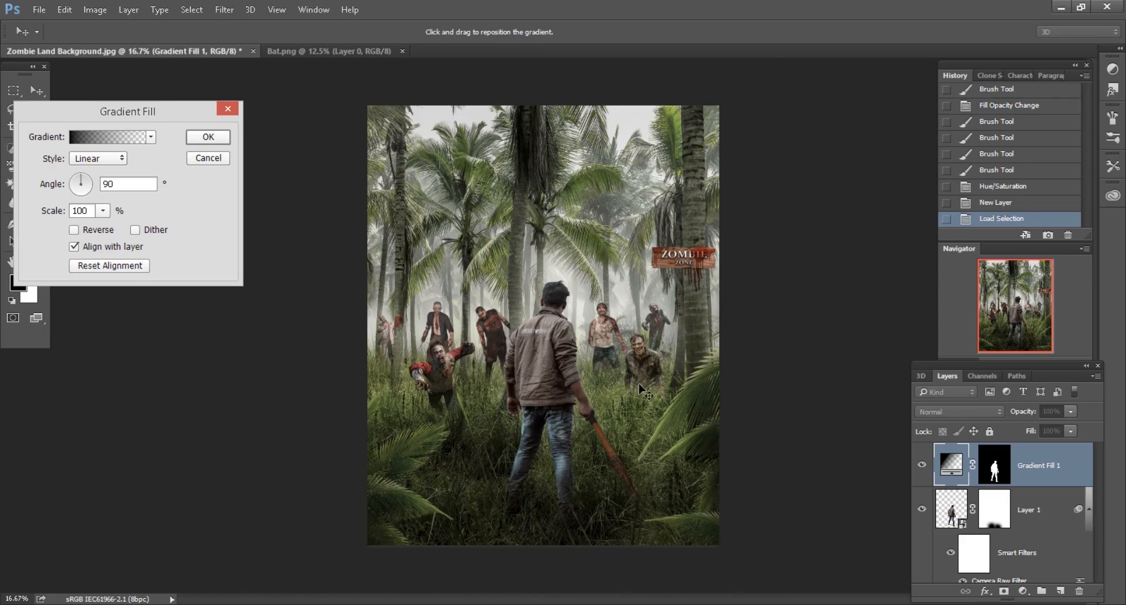
key(Return)
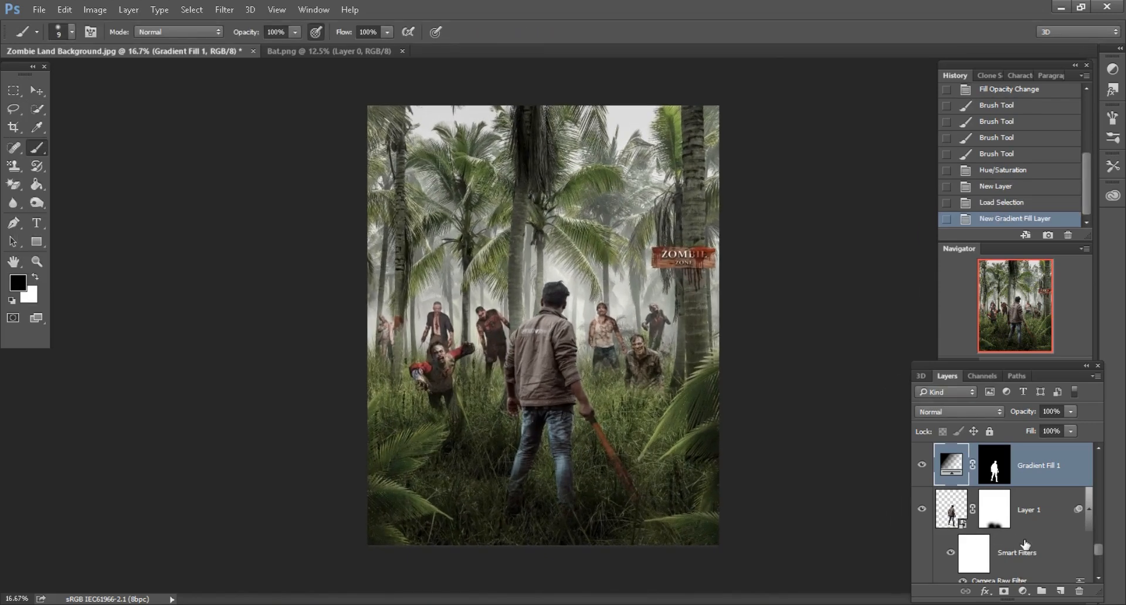
- Add a new layer between the man and the gradient fill and load his outline as a selection
click(1034, 503)
click(1061, 591)
ctrl+click(951, 509)
- Shade the man's body and legs in black with size 1000 and 600 brushes at 25% opacity, and clear the selection
drag(244, 32, 200, 32)
key(ctrl+plus)
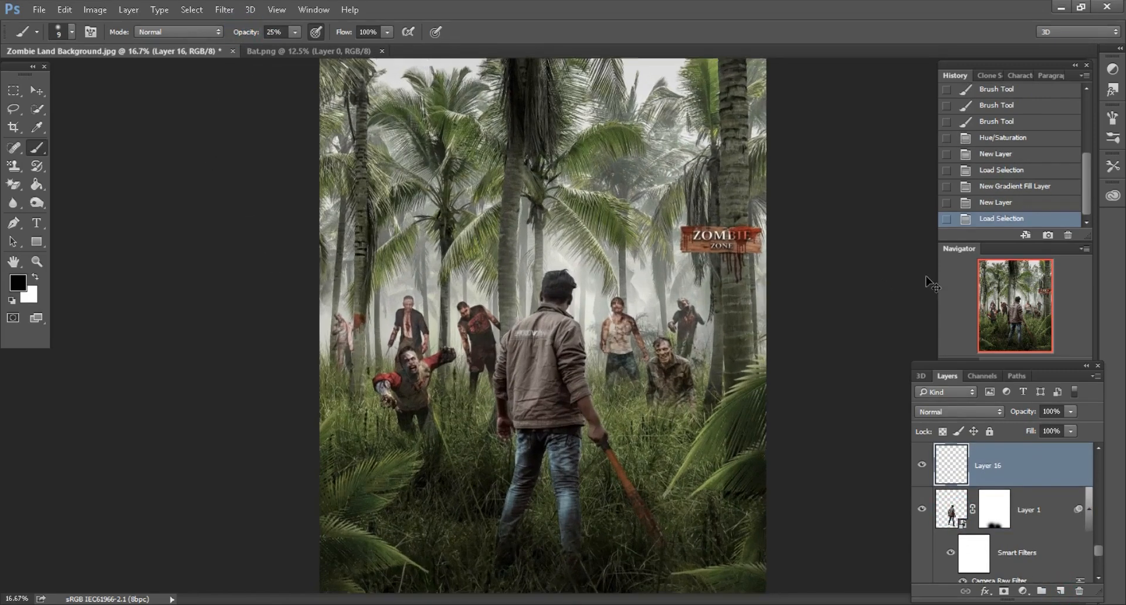
drag(1028, 308, 959, 334)
key(bracketright)
key(bracketright)
key(bracketright)
key(bracketright)
key(bracketright)
key(bracketright)
key(bracketright)
key(bracketright)
key(bracketright)
key(bracketright)
key(bracketright)
key(bracketright)
key(bracketright)
key(bracketright)
key(bracketright)
key(bracketright)
key(bracketright)
key(bracketright)
key(bracketright)
scroll(573, 314, down, 1)
key(bracketright)
key(bracketright)
key(bracketright)
key(bracketright)
click(571, 304)
click(592, 428)
click(526, 462)
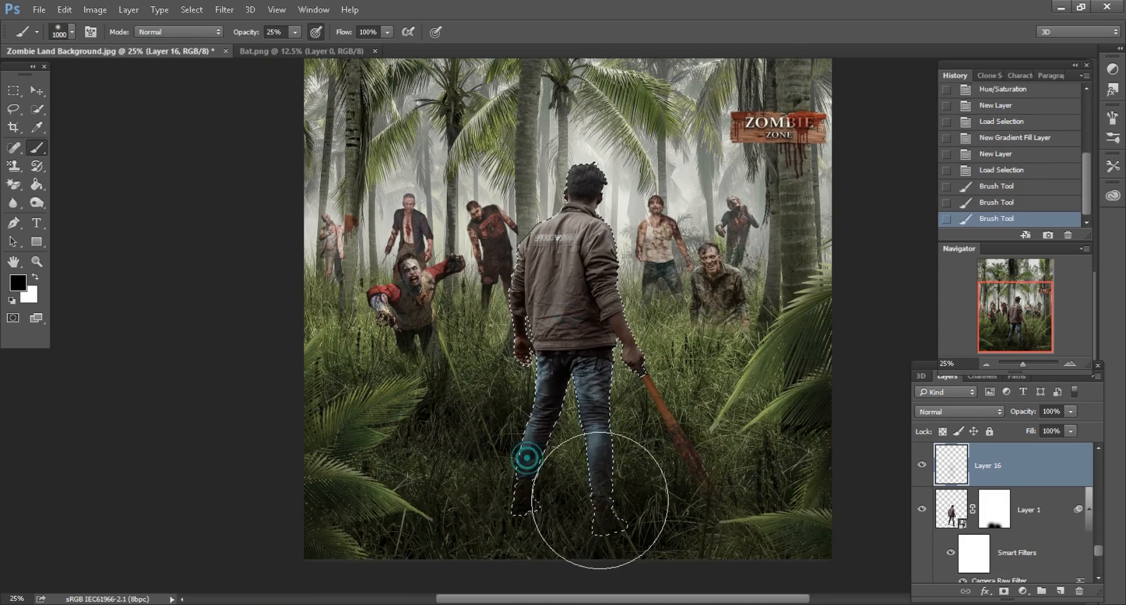
key(bracketleft)
key(bracketleft)
key(bracketleft)
click(596, 359)
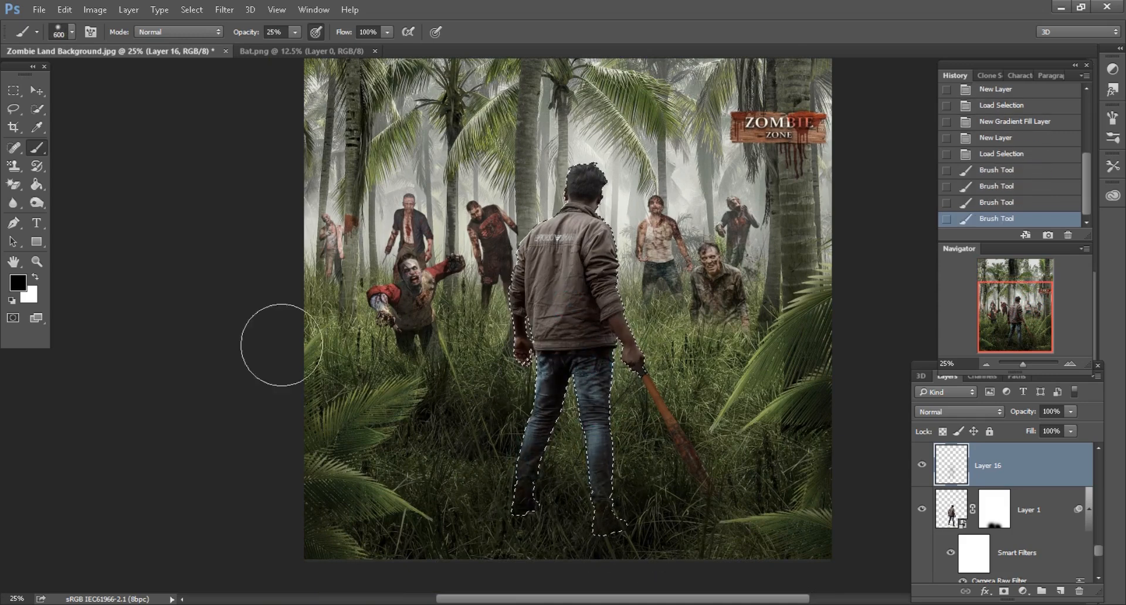
click(14, 109)
key(ctrl+d)
key(ctrl+minus)
key(ctrl+minus)
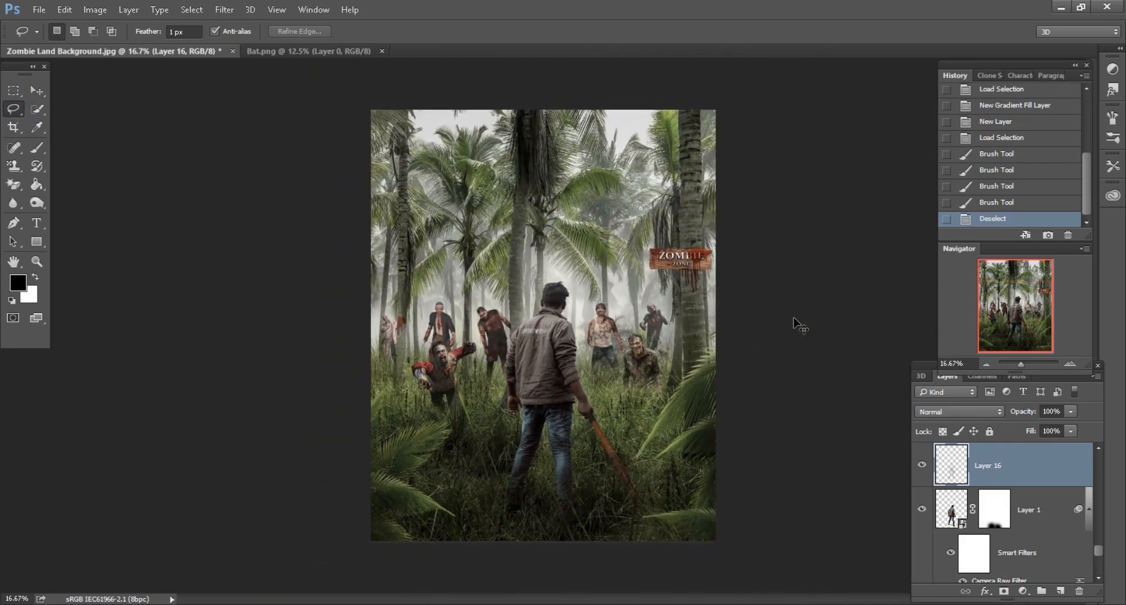
- Add a new layer directly above the background and darken the grass along the bottom edge with a black size 1400 brush at 25% opacity
key(ctrl+plus)
key(ctrl+plus)
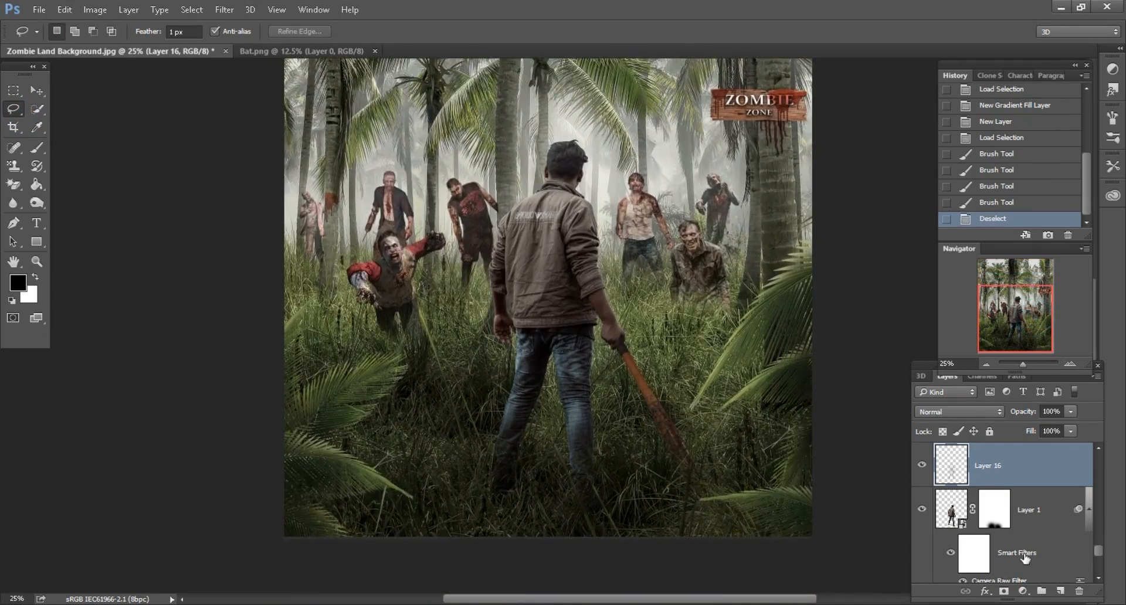
scroll(1028, 559, down, 5)
click(1027, 560)
click(1062, 591)
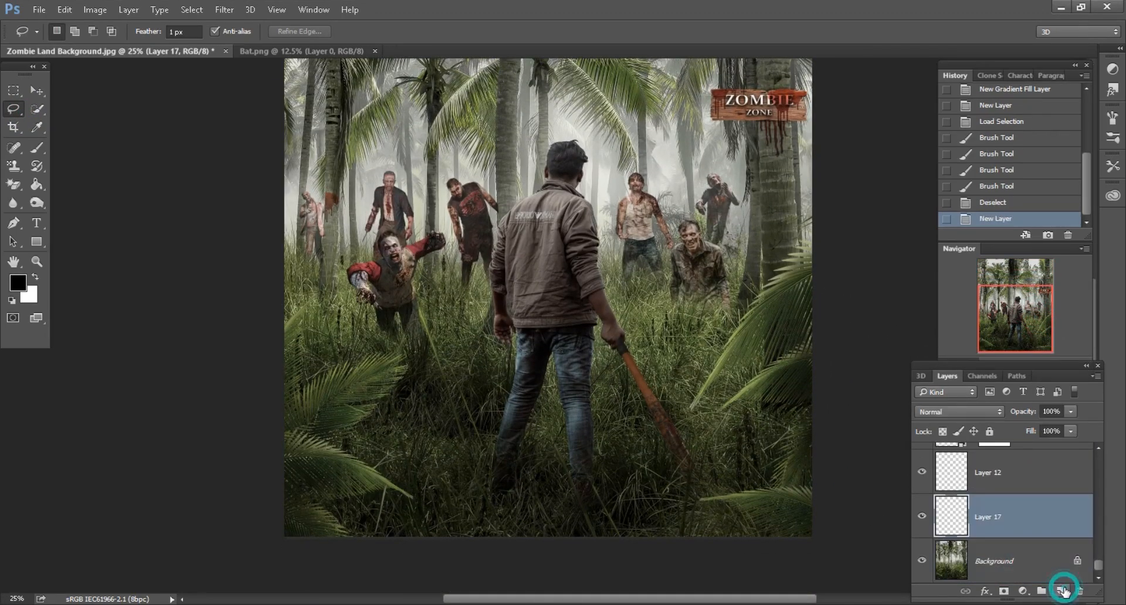
click(45, 146)
key(ctrl+minus)
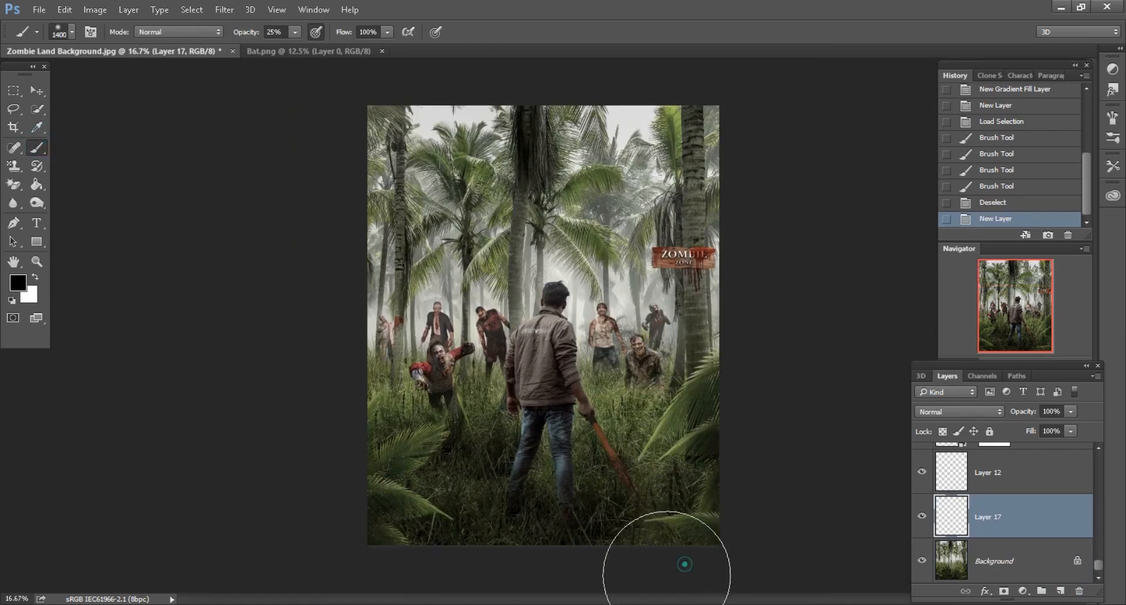
mouse_move(489, 566)
mouse_down()
mouse_move(414, 566)
mouse_move(536, 558)
mouse_up()
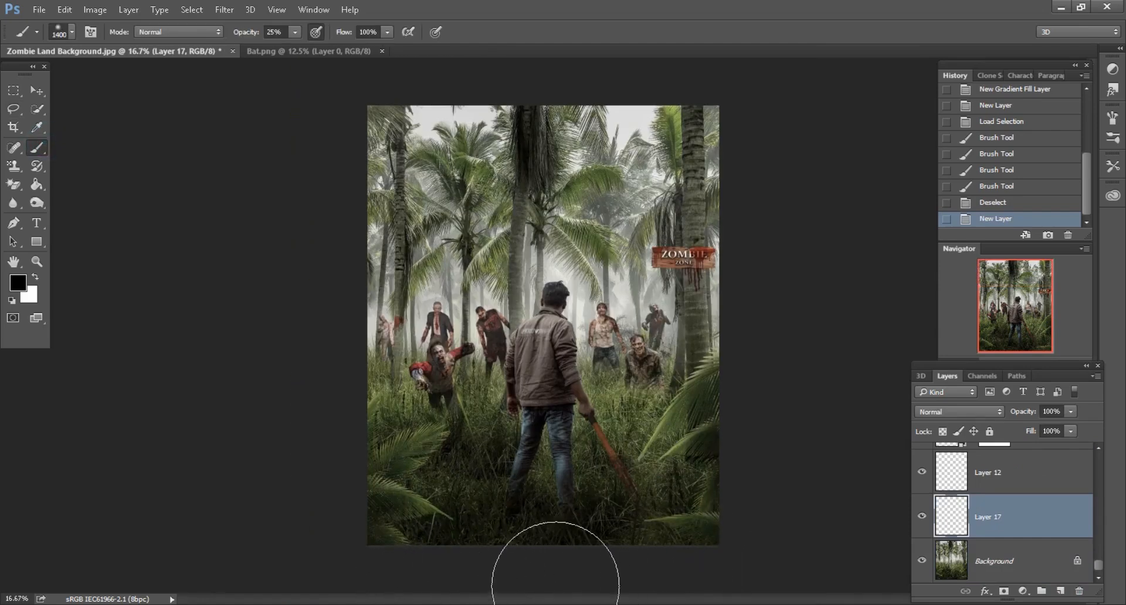
- Close the Bat.png document
click(37, 91)
click(330, 52)
click(381, 51)
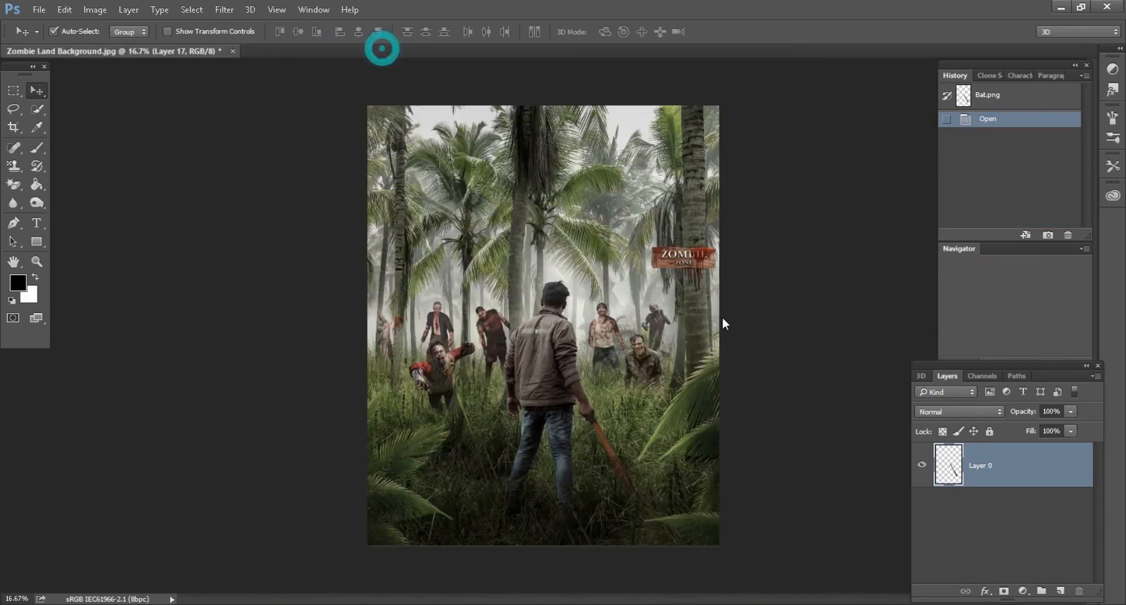
- Open 63-blood-png-image.png, copy its blood drips into the forest composite and place them directly above the man's layer
key(ctrl+plus)
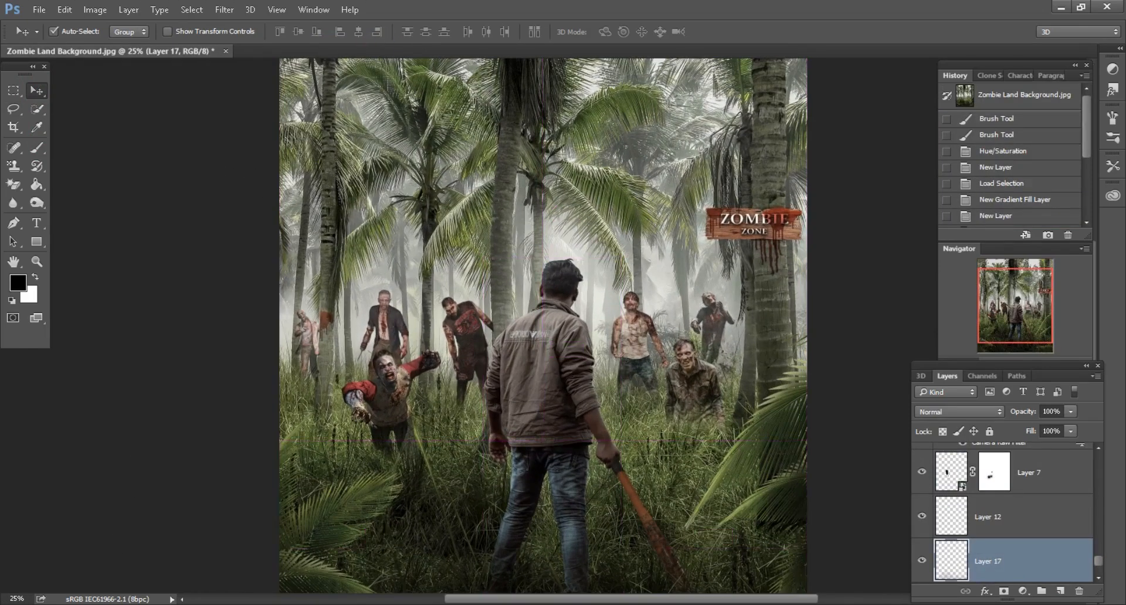
key(alt+Tab)
drag(256, 106, 682, 50)
drag(474, 175, 605, 426)
mouse_move(1007, 481)
mouse_down()
mouse_move(1001, 431)
mouse_move(1017, 511)
mouse_up()
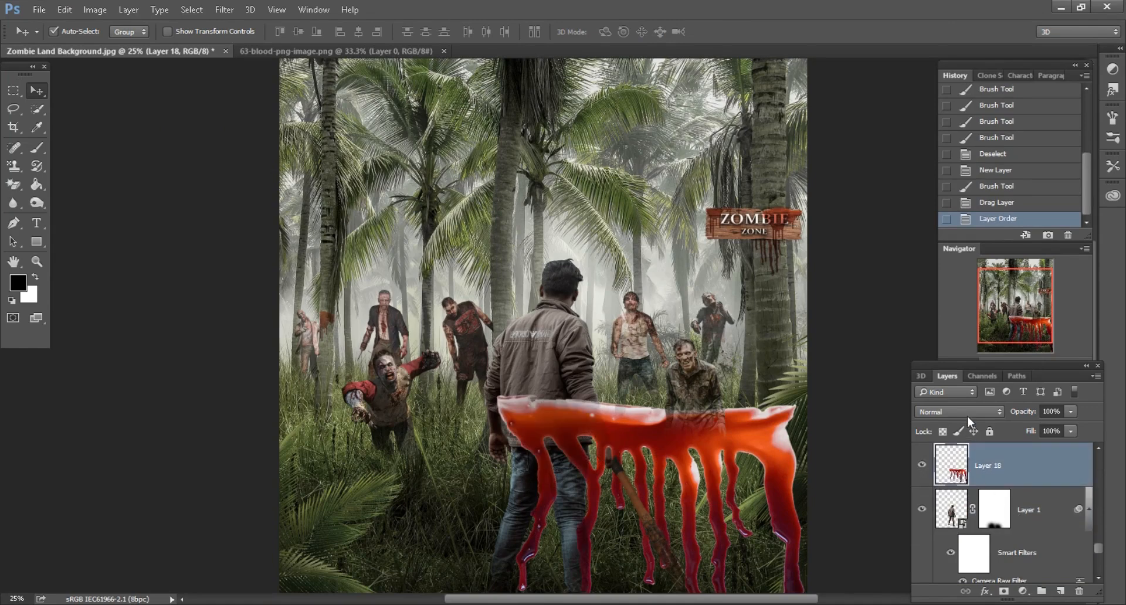
- Set the blood drips' blending mode to Multiply and convert the layer to a smart object
click(969, 412)
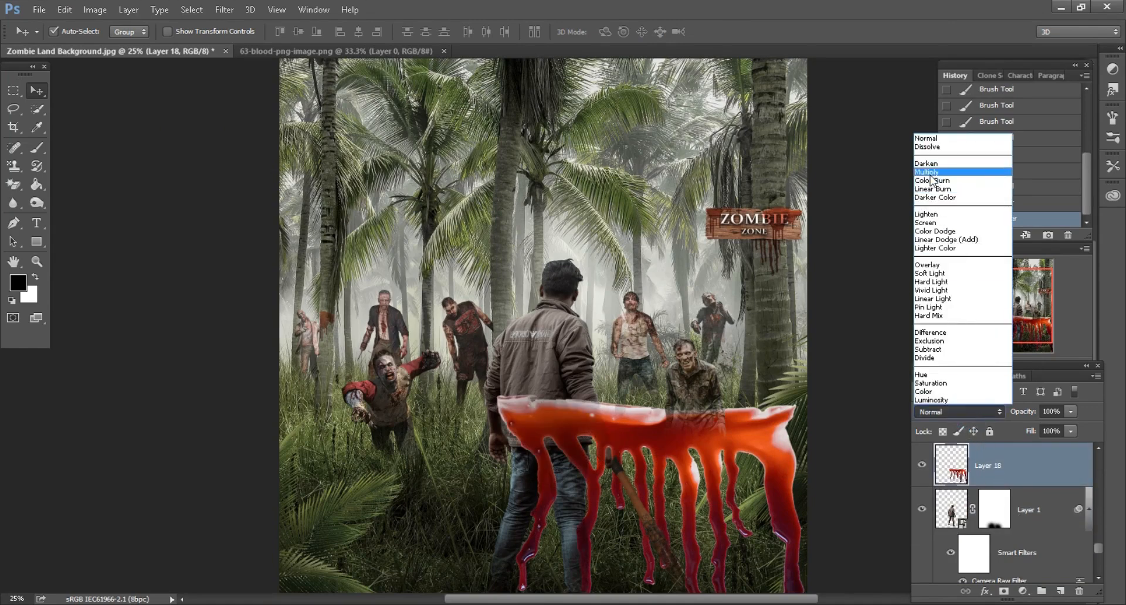
click(968, 175)
right_click(1022, 490)
click(836, 244)
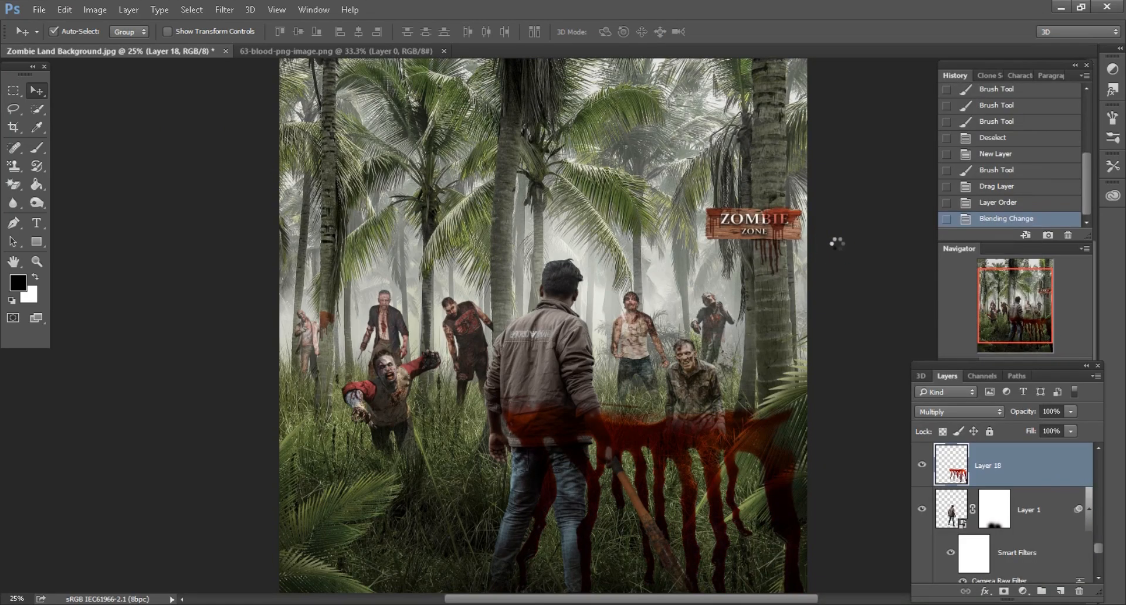
- Scale the blood drips down proportionally with Free Transform and place them over the man's bat-holding forearm
drag(719, 274, 658, 177)
key(ctrl+plus)
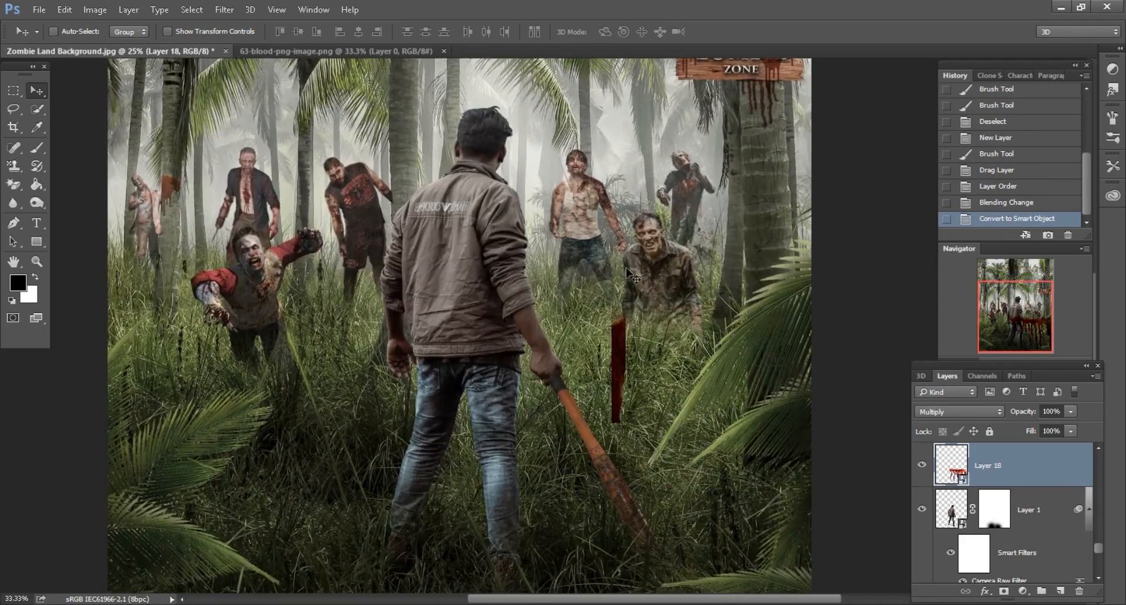
click(64, 9)
click(91, 284)
click(254, 32)
drag(272, 32, 230, 33)
key(ctrl+plus)
key(ctrl+plus)
drag(685, 569, 559, 376)
key(Return)
key(ctrl+plus)
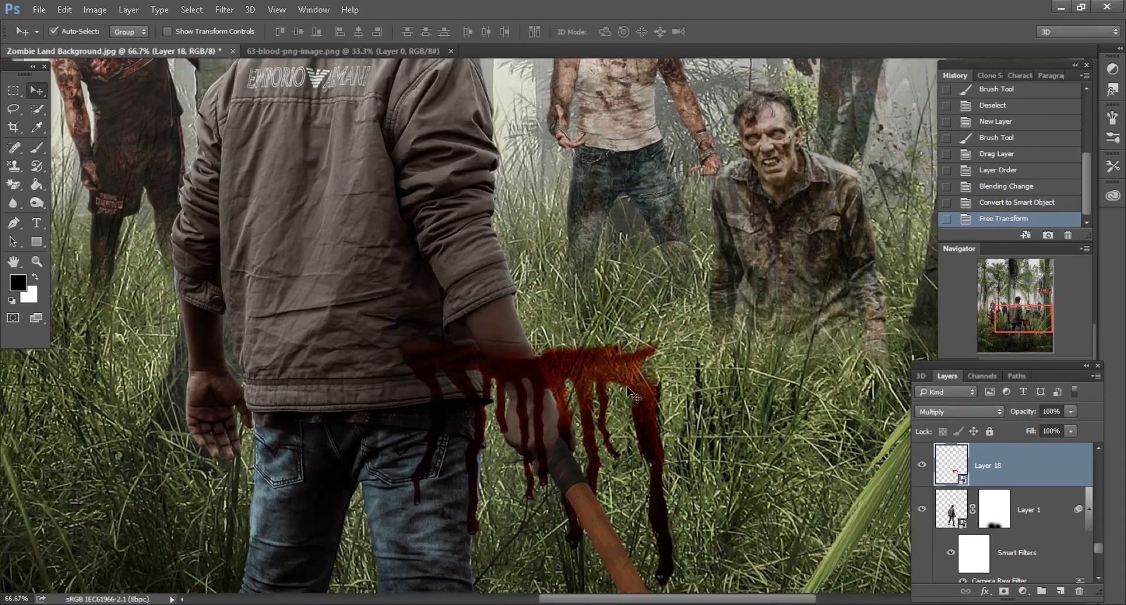
- Scale the blood drips to 11%, rotate them -17.89° and fit them onto the forearm just below the sleeve cuff
drag(626, 418, 613, 343)
click(65, 9)
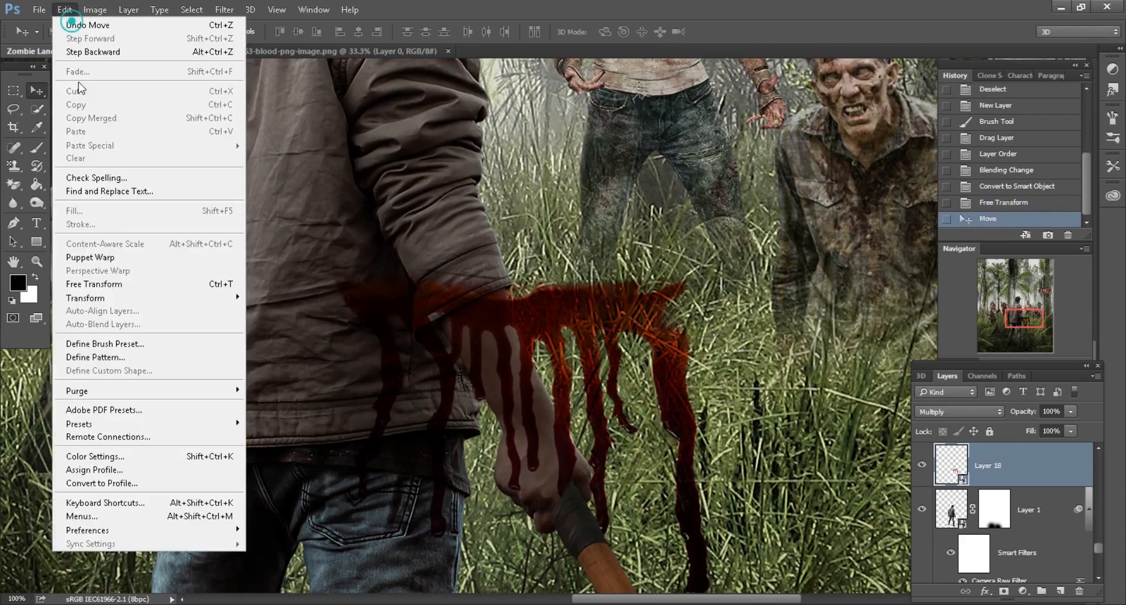
click(124, 286)
drag(758, 226, 692, 165)
click(256, 33)
drag(270, 33, 251, 34)
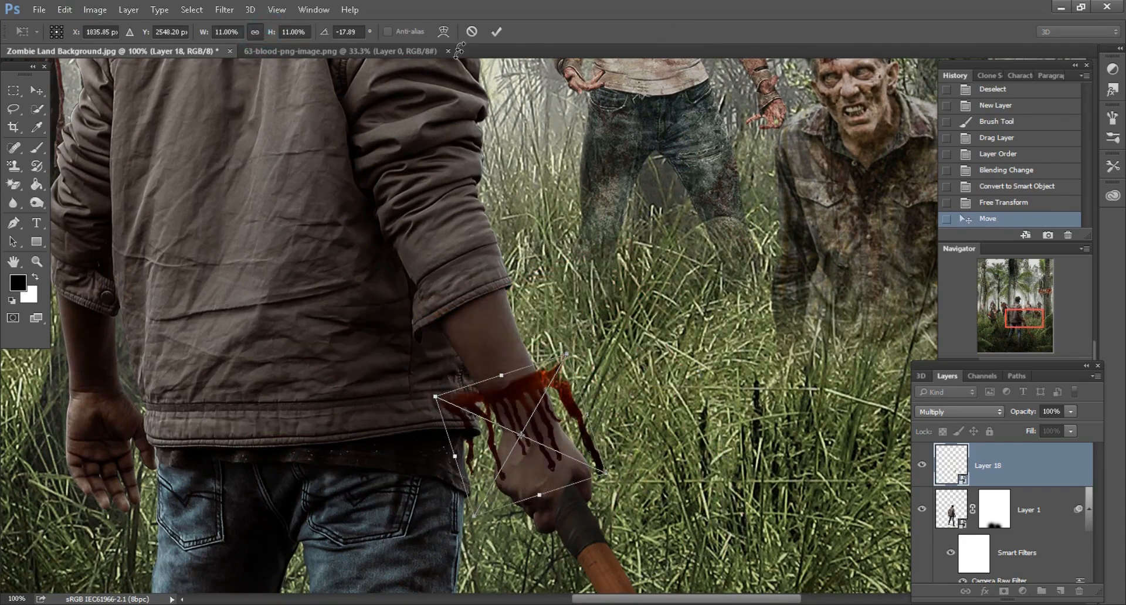
click(496, 31)
drag(669, 447, 613, 320)
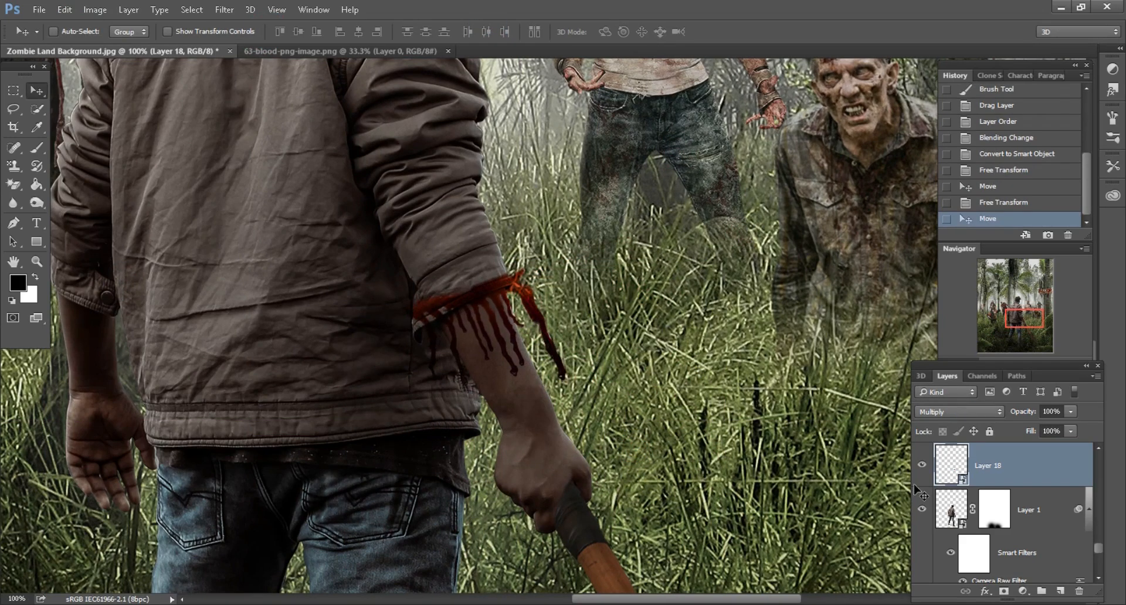
- Add a mask to the blood layer, set its fill to 58% and hide the blood along the cuff edge with a black size 10 brush
click(1005, 590)
drag(1019, 433, 1005, 432)
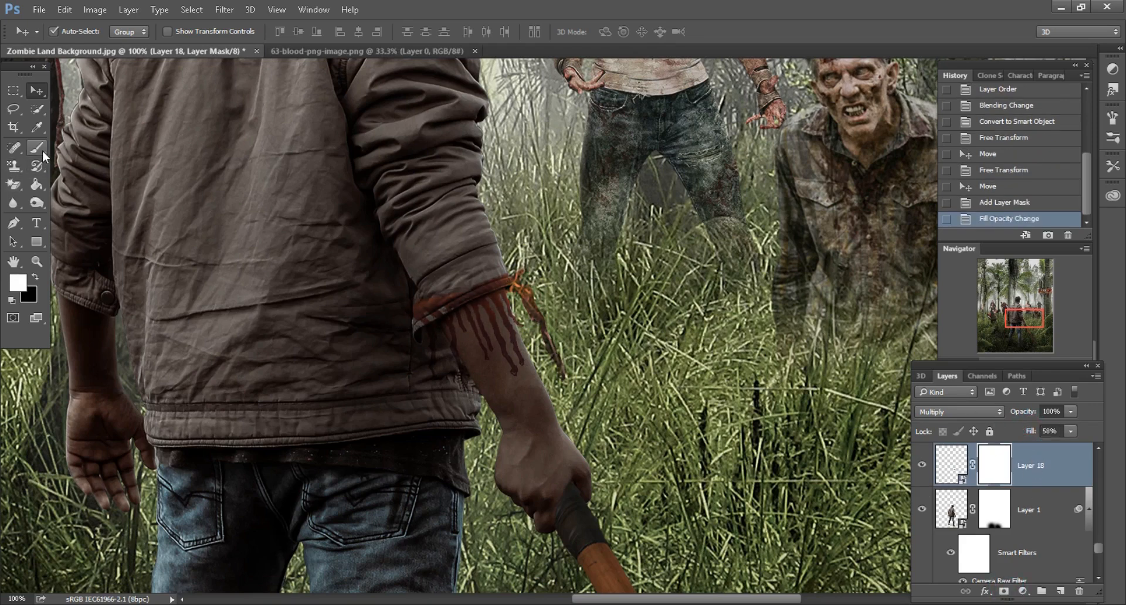
click(36, 147)
click(35, 277)
scroll(428, 235, down, 2)
key(ctrl+plus)
drag(247, 33, 311, 40)
key(bracketleft)
key(bracketleft)
key(bracketleft)
key(bracketleft)
key(bracketleft)
key(bracketleft)
key(bracketleft)
key(bracketleft)
key(bracketleft)
key(bracketleft)
key(bracketleft)
key(bracketleft)
key(bracketleft)
key(bracketleft)
key(bracketleft)
key(bracketleft)
key(bracketleft)
key(bracketleft)
key(bracketleft)
drag(467, 182, 502, 180)
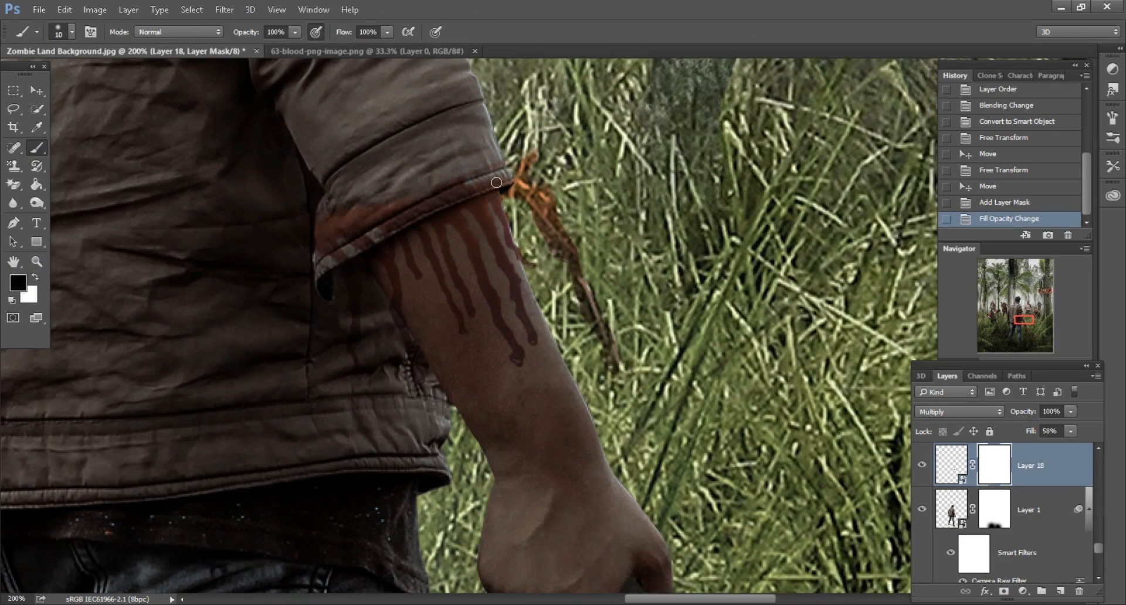
mouse_move(384, 232)
mouse_down()
mouse_move(348, 240)
mouse_move(350, 323)
mouse_move(357, 255)
mouse_move(369, 320)
mouse_move(349, 392)
mouse_move(346, 223)
mouse_move(380, 214)
mouse_move(285, 270)
mouse_move(292, 246)
mouse_move(470, 172)
mouse_move(463, 166)
mouse_move(501, 161)
mouse_move(522, 192)
mouse_up()
- Mask out the rest of the blood over the sleeve and grass with a size 25 brush
key(bracketright)
key(bracketright)
key(bracketright)
mouse_move(543, 250)
mouse_down()
mouse_move(530, 130)
mouse_move(541, 195)
mouse_move(625, 382)
mouse_move(550, 222)
mouse_up()
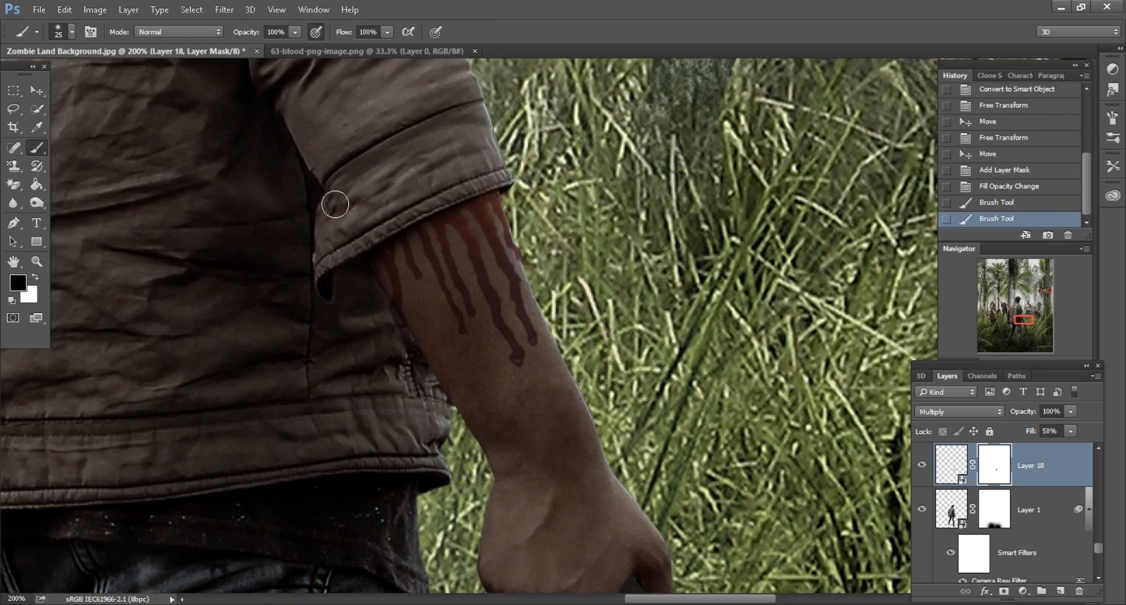
- Examine how the bloodied forearm blends into the whole composite
key(ctrl+minus)
key(ctrl+minus)
key(ctrl+minus)
key(ctrl+minus)
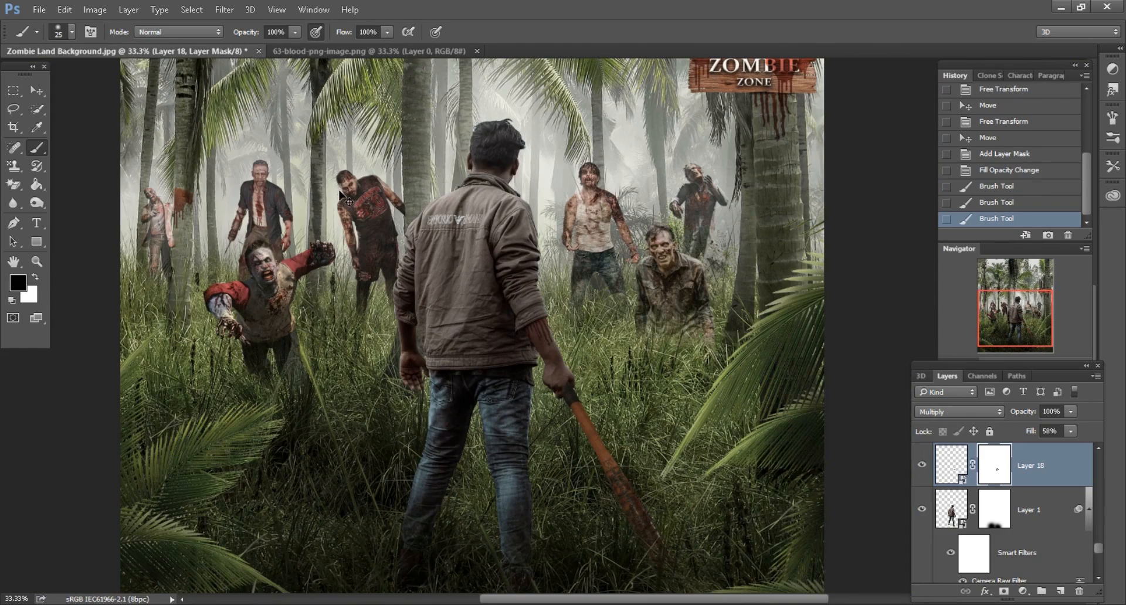
key(ctrl+minus)
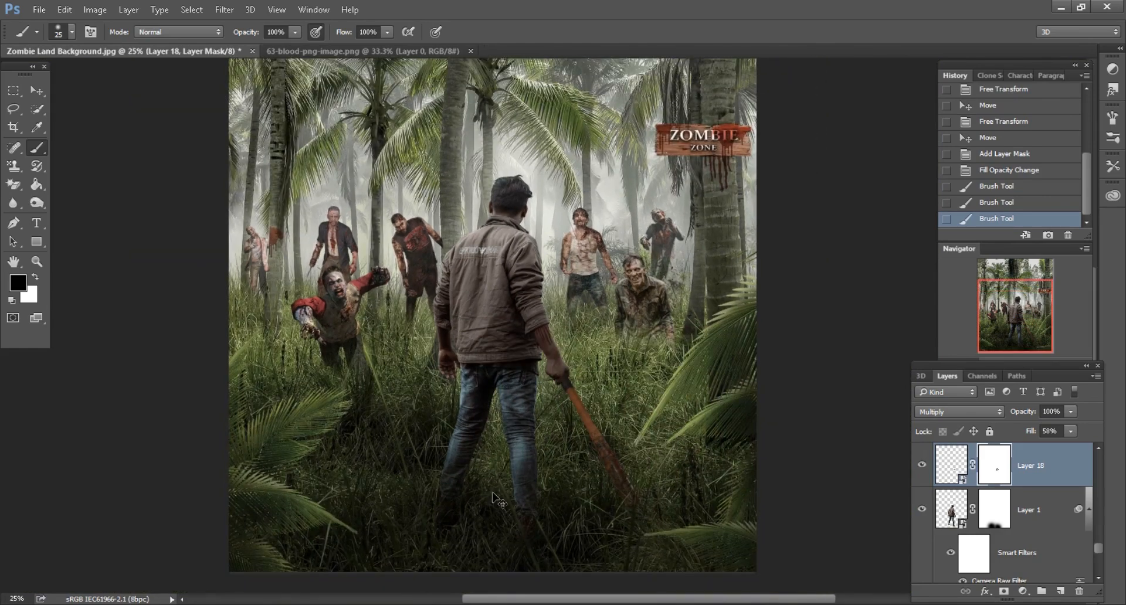
key(ctrl+minus)
key(ctrl+plus)
scroll(718, 469, down, 2)
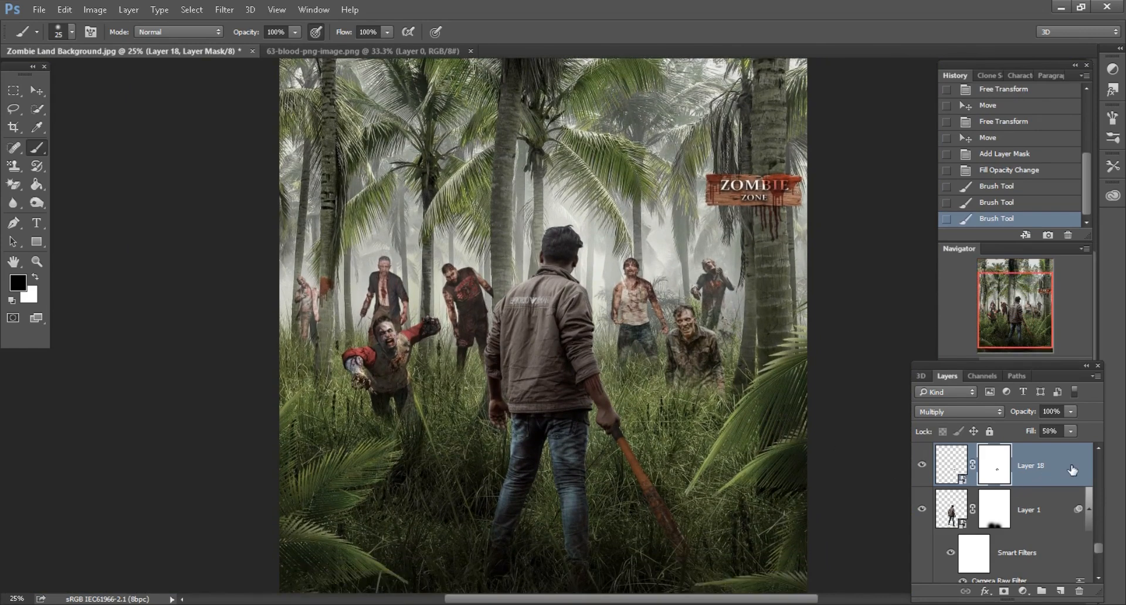
- Add a new empty layer directly above the man's layer, beneath the blood drips
right_click(1072, 469)
key(Escape)
click(1037, 505)
click(1061, 593)
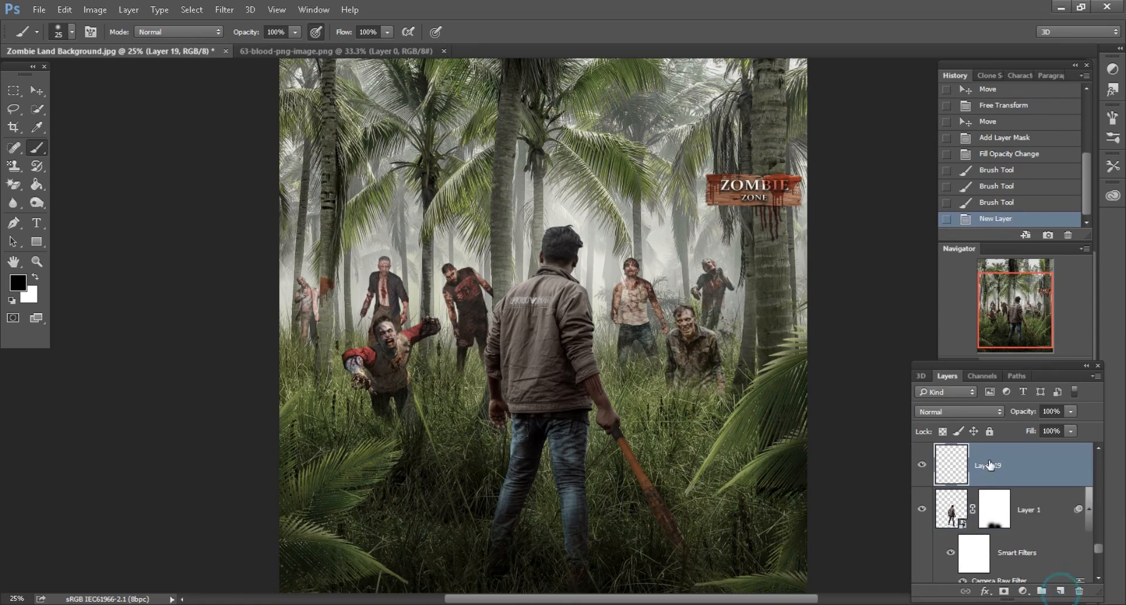
- Set the new layer's blend mode to Screen and load the man's silhouette as a selection
click(978, 413)
click(927, 224)
ctrl+click(953, 504)
- Paint soft white highlights along the man's head and shoulders inside the selection with a lowered-opacity brush, and deselect
key(x)
drag(238, 32, 199, 45)
key(ctrl+plus)
key(bracketright)
key(bracketright)
key(bracketright)
key(bracketright)
key(bracketright)
key(bracketright)
key(bracketright)
key(bracketright)
key(bracketright)
key(bracketright)
key(bracketright)
key(bracketright)
key(bracketright)
key(bracketright)
key(bracketright)
key(bracketright)
key(bracketright)
key(bracketright)
key(bracketright)
key(bracketright)
click(643, 220)
key(bracketleft)
key(bracketleft)
key(bracketleft)
click(529, 212)
click(511, 236)
click(489, 264)
key(l)
key(ctrl+d)
- Merge all visible layers of the composite into the background
key(ctrl+minus)
key(ctrl+minus)
right_click(1040, 465)
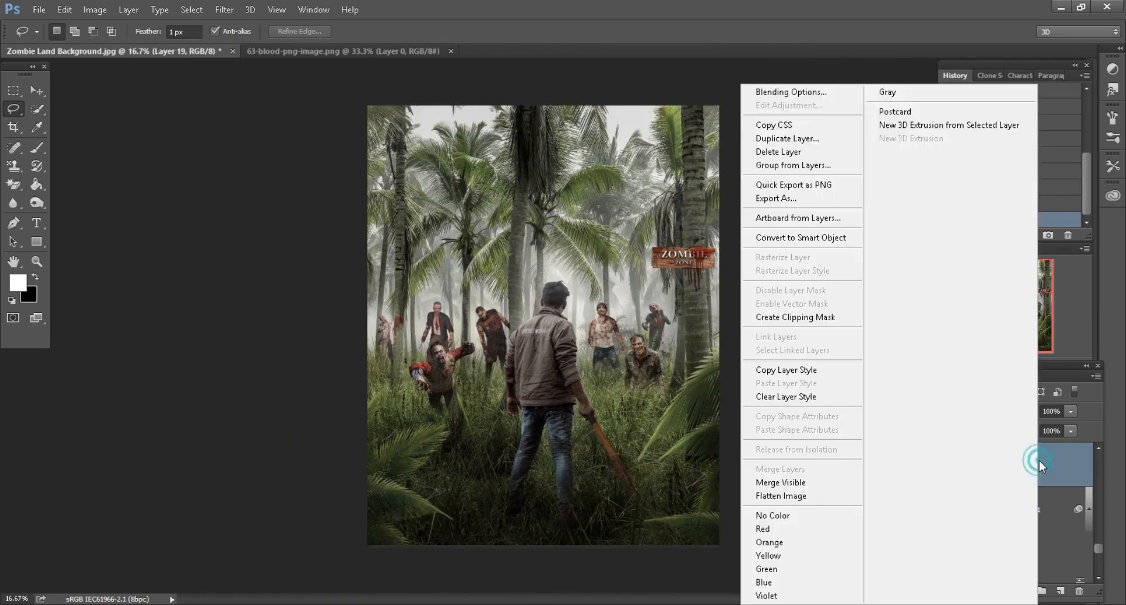
click(788, 484)
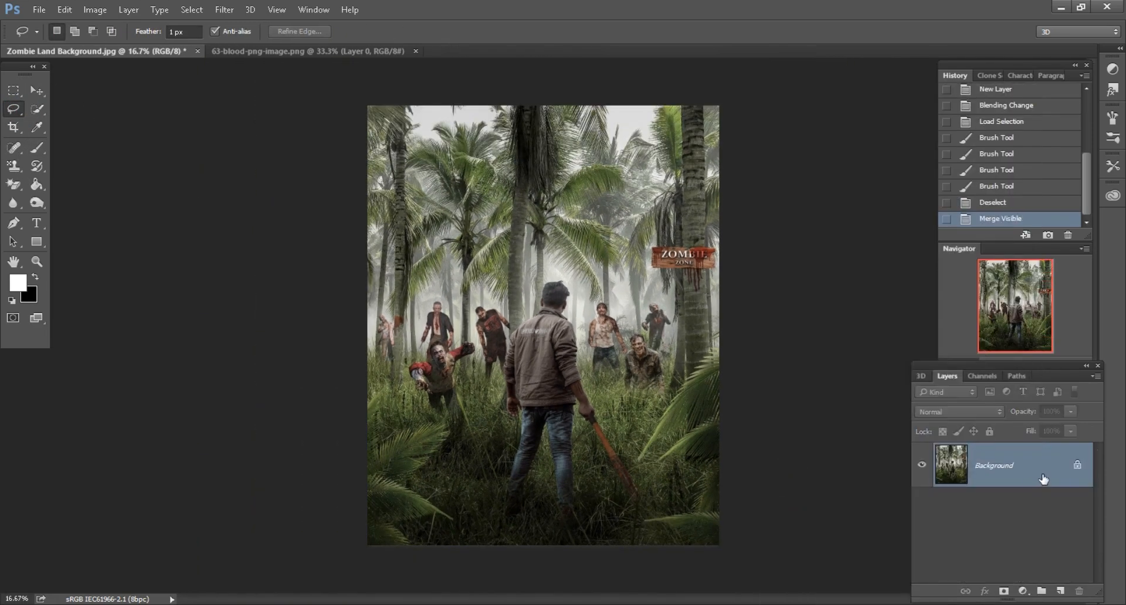
- Add a new empty layer above the merged image and set its blend mode to Overlay
click(1061, 591)
click(959, 412)
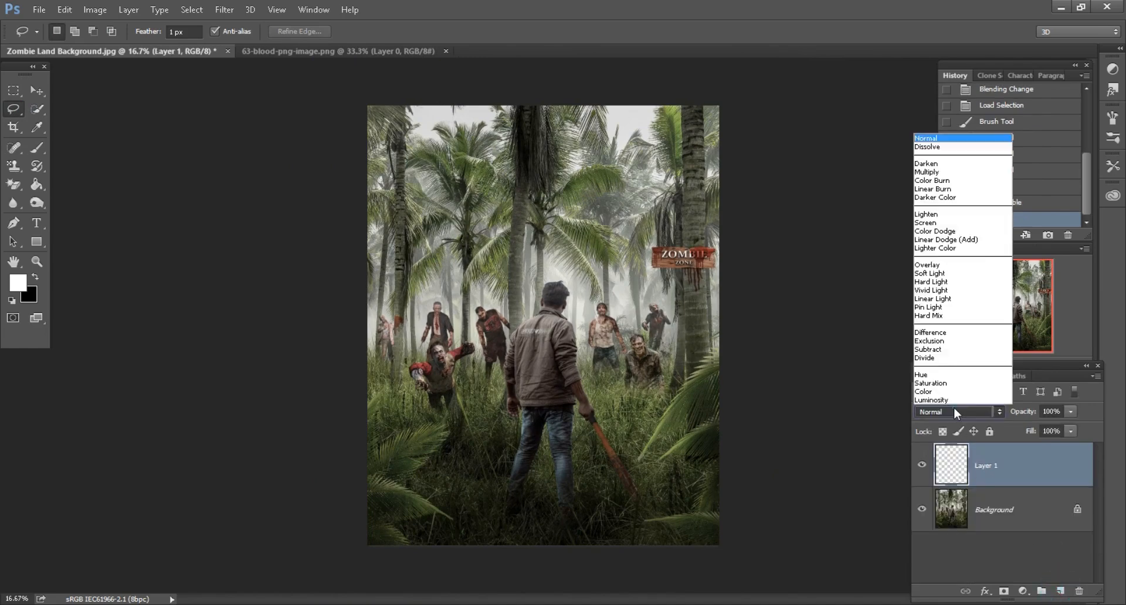
click(928, 267)
- Shade the grass and lower bodies of the zombies beside the bat with a black brush at 27% opacity
click(37, 147)
drag(246, 31, 236, 31)
click(35, 277)
key(ctrl+plus)
scroll(683, 405, down, 1)
key(bracketleft)
mouse_move(675, 428)
mouse_down()
mouse_move(726, 391)
mouse_move(693, 397)
mouse_move(655, 369)
mouse_up()
mouse_move(647, 347)
mouse_down()
mouse_move(639, 400)
mouse_move(622, 375)
mouse_move(666, 366)
mouse_up()
key(bracketleft)
drag(628, 440, 655, 485)
key(bracketright)
key(bracketright)
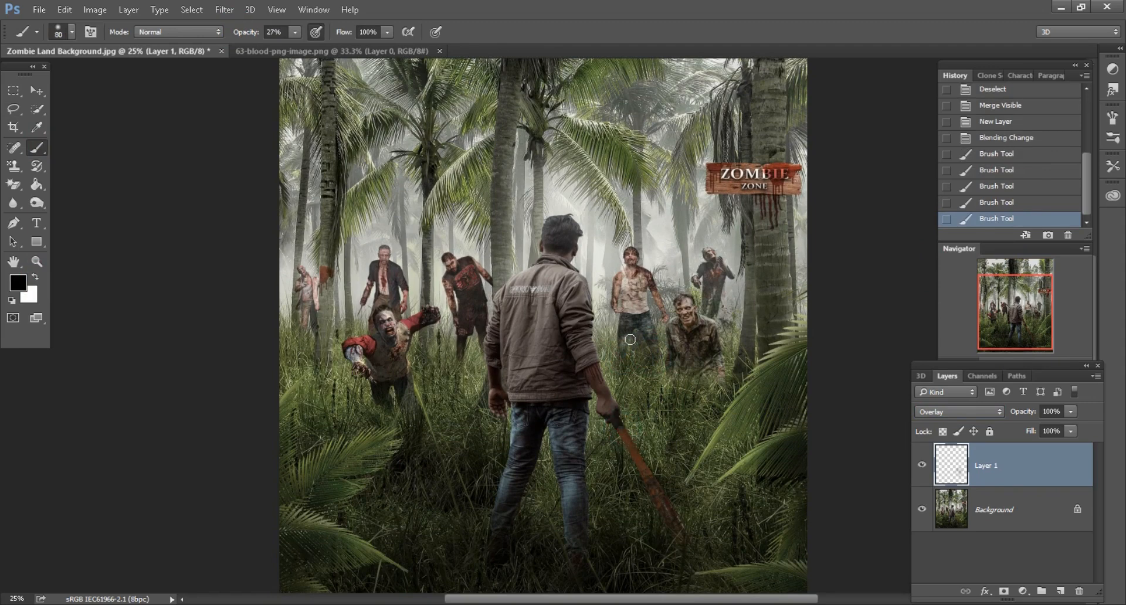
mouse_move(641, 318)
mouse_down()
mouse_move(646, 291)
mouse_move(628, 311)
mouse_up()
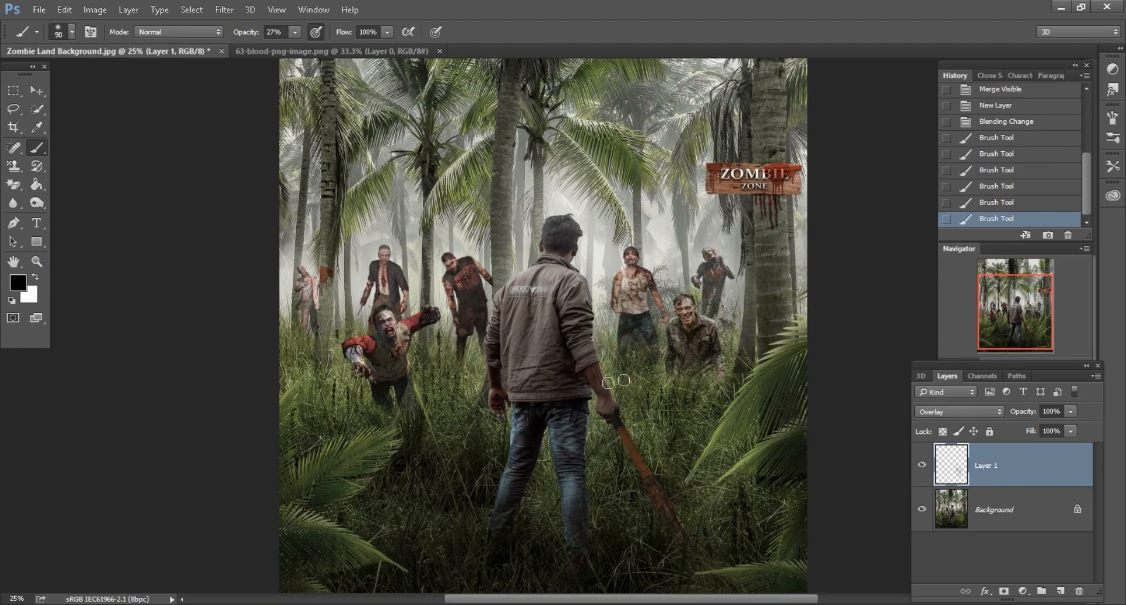
- Darken the zombies and surrounding grass on the other side of the man with the black brush
scroll(608, 383, down, 2)
drag(457, 317, 448, 390)
drag(481, 332, 460, 432)
key(bracketright)
key(bracketright)
key(bracketright)
drag(387, 411, 358, 340)
key(bracketleft)
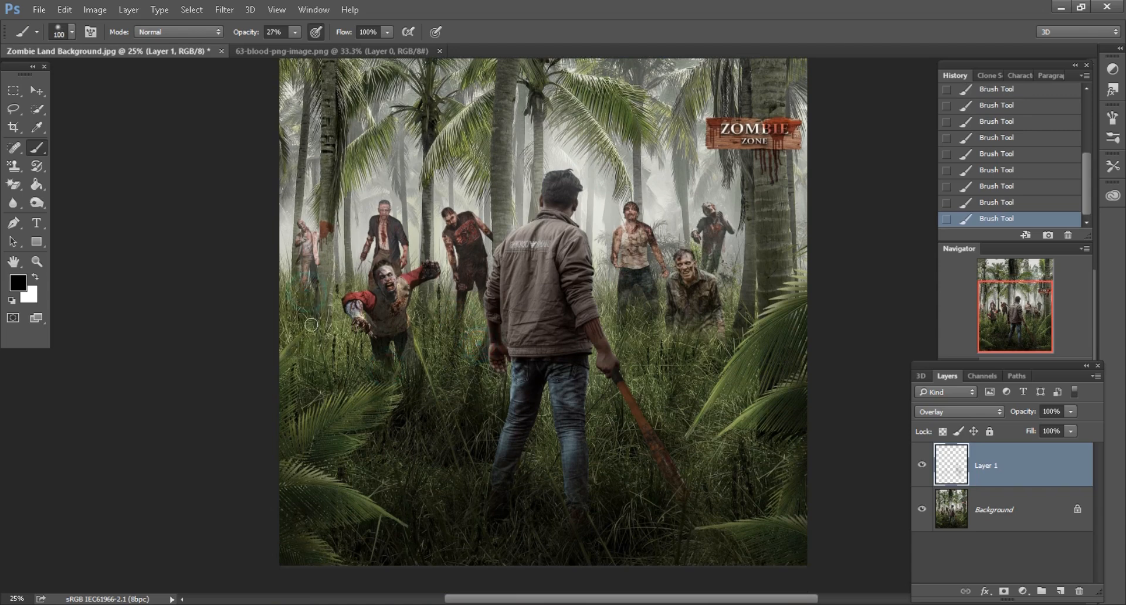
click(330, 274)
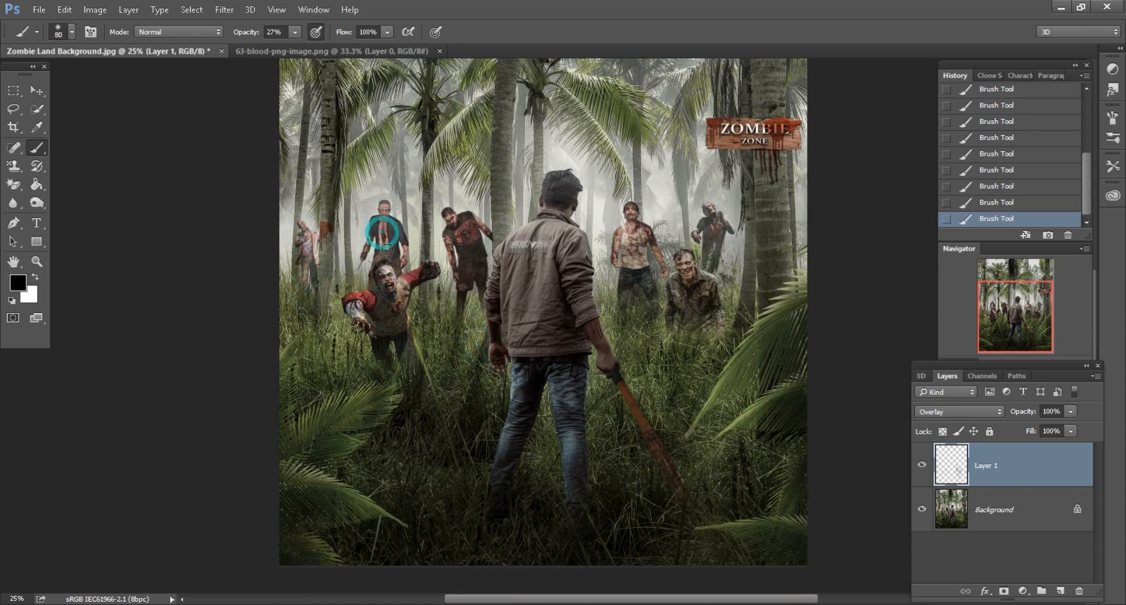
- Deepen the shadows on the man's jeans with a size 100 brush
key(bracketleft)
click(526, 394)
click(566, 405)
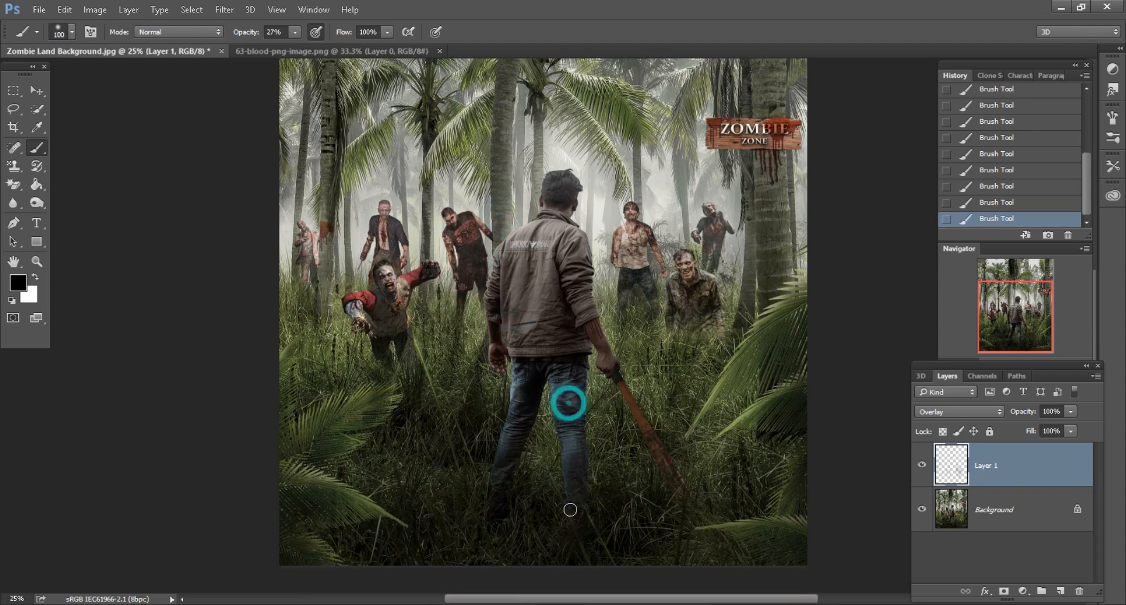
- Darken the foreground grass and palm fronds with a size 600 to 700 brush, and the trunk around the ZOMBIE ZONE sign with size 90
key(bracketright)
key(bracketright)
key(ctrl+minus)
key(bracketright)
key(bracketright)
drag(591, 541, 463, 563)
mouse_move(694, 540)
mouse_down()
mouse_move(726, 531)
mouse_move(706, 465)
mouse_move(671, 455)
mouse_up()
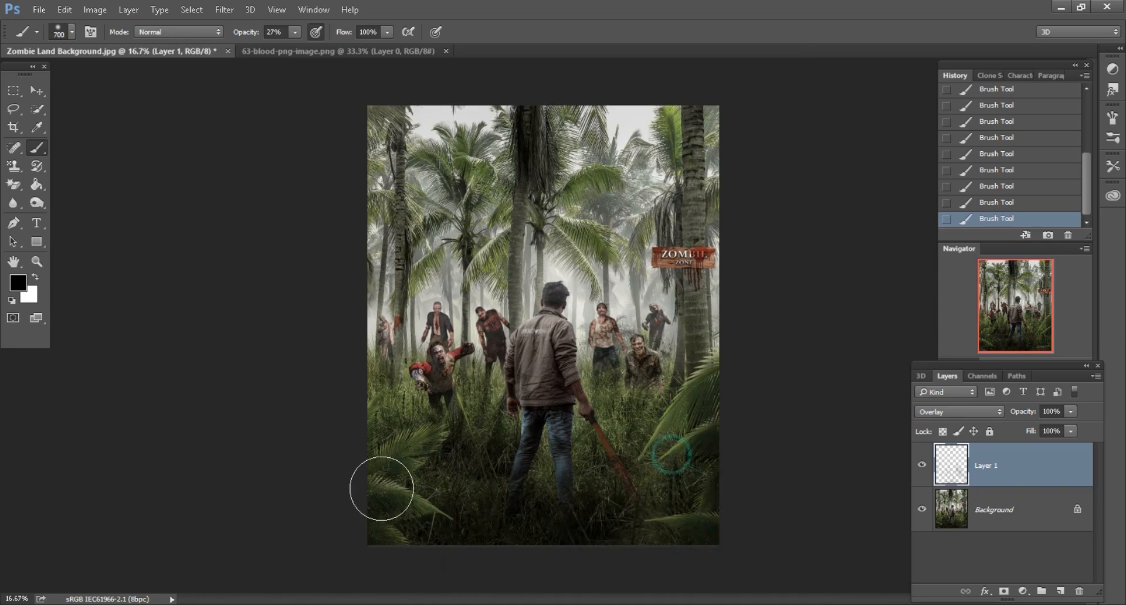
click(344, 392)
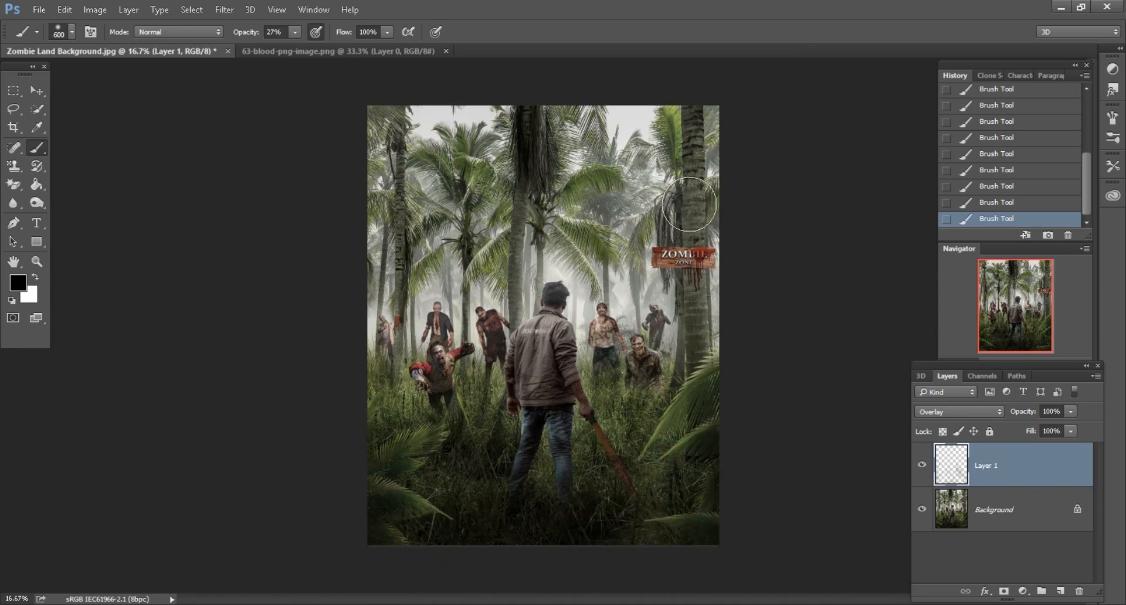
drag(692, 231, 695, 280)
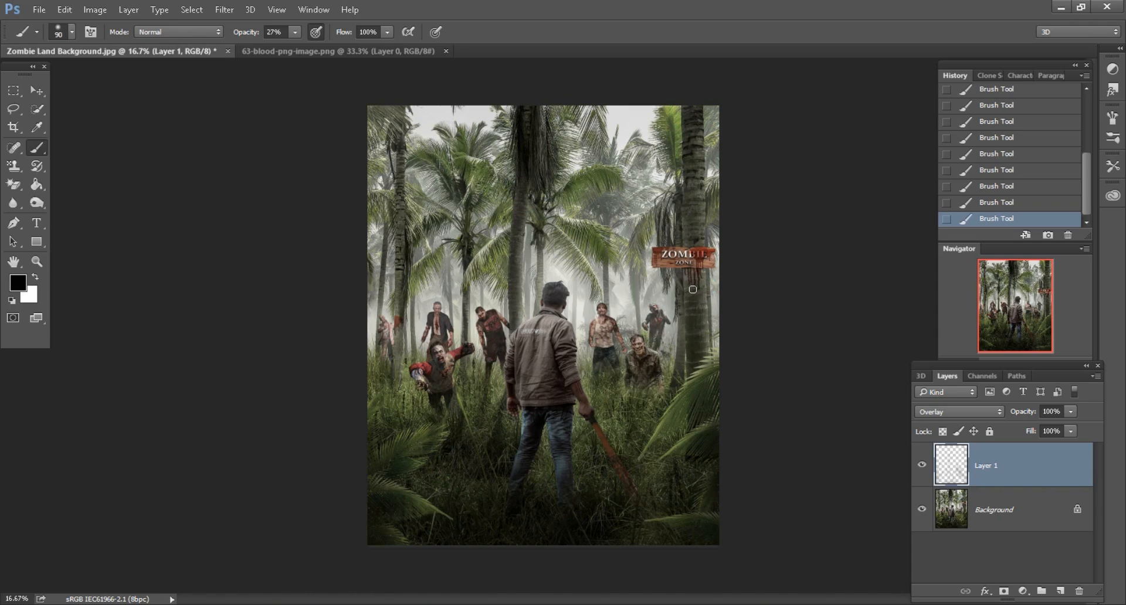
- Check the shading on the whole composite and merge the Overlay layer down into the background
key(ctrl+minus)
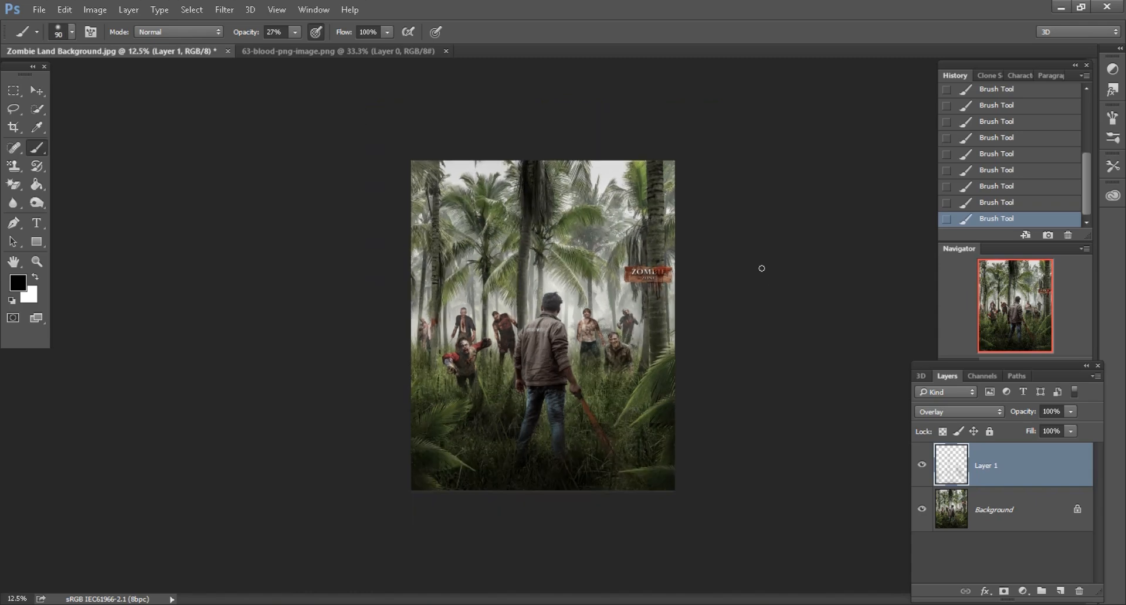
key(ctrl+plus)
right_click(1048, 465)
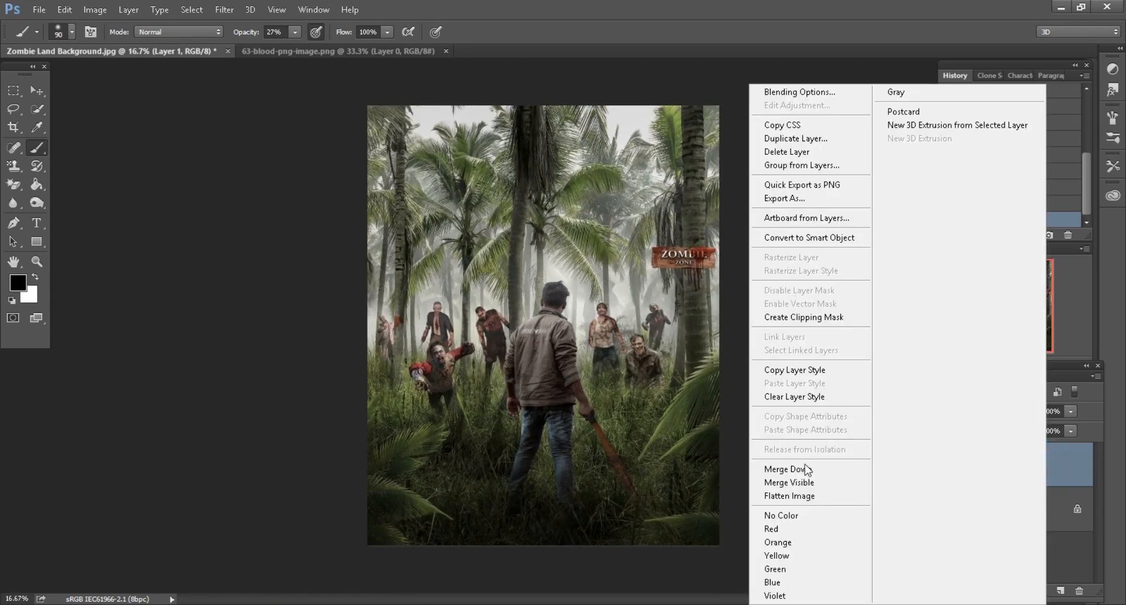
click(798, 467)
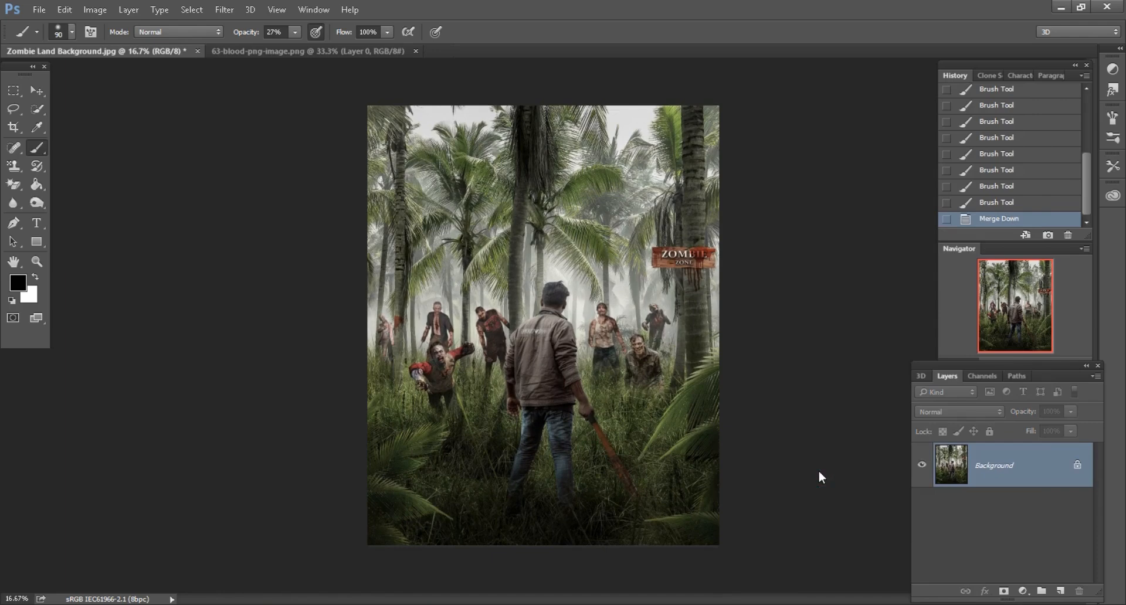
- Add a Color Balance adjustment with midtones at Cyan-Red +10, Magenta-Green -2 and Yellow-Blue -11, and merge it into the background
click(1025, 593)
click(1026, 439)
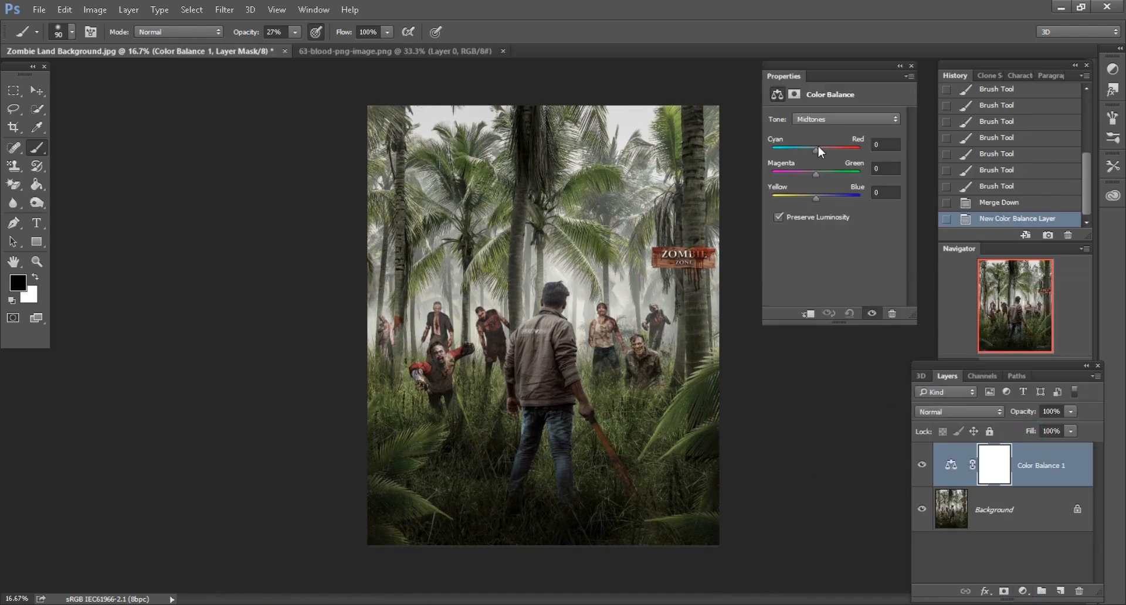
drag(815, 150, 812, 199)
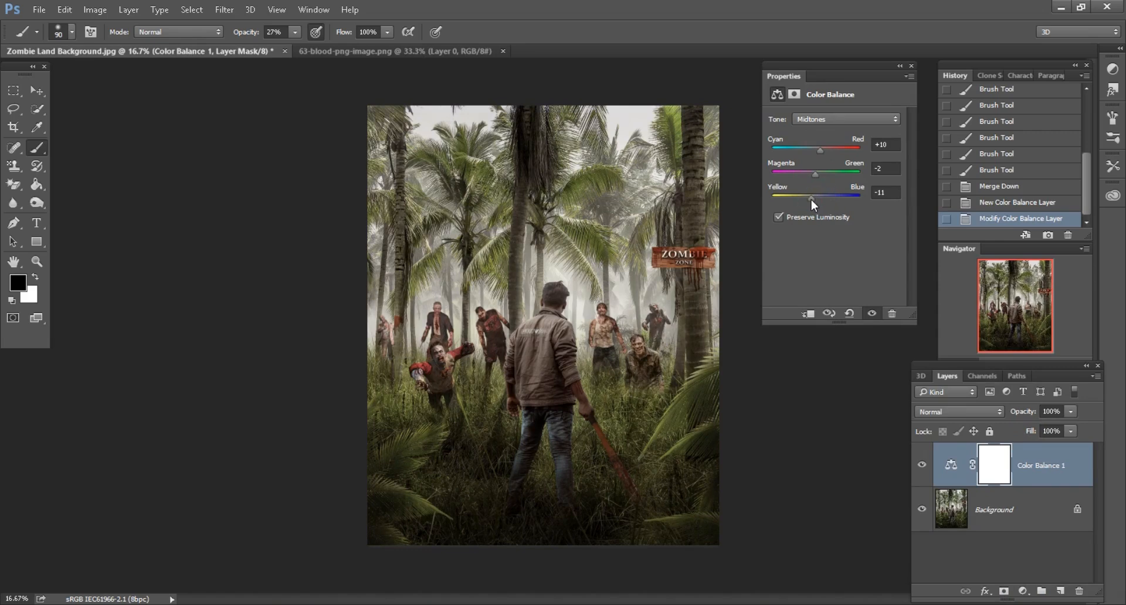
click(912, 66)
right_click(1046, 463)
click(804, 464)
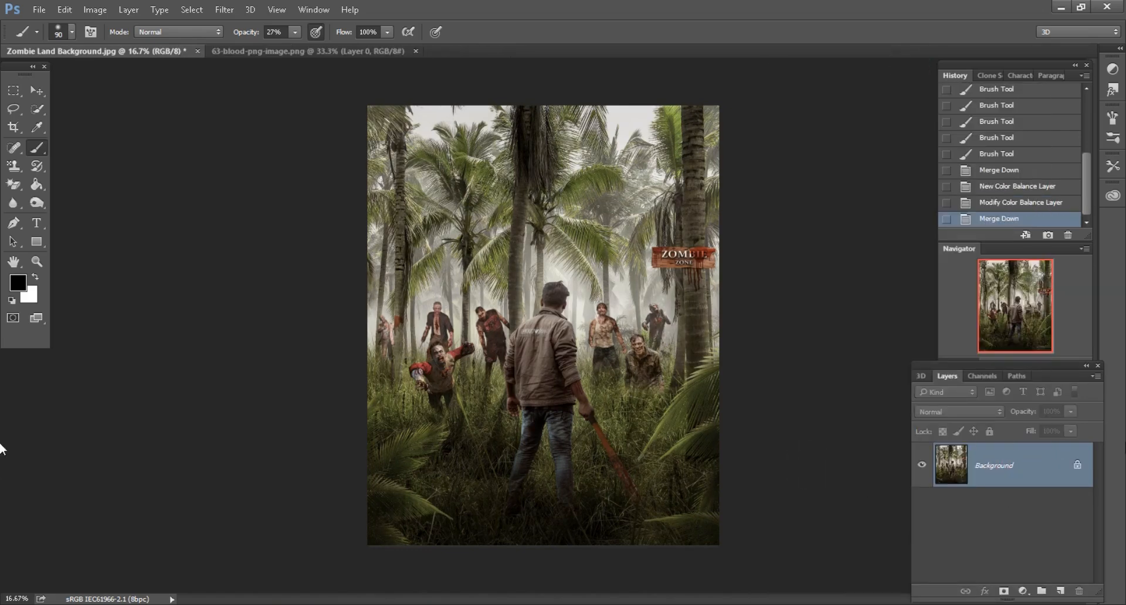